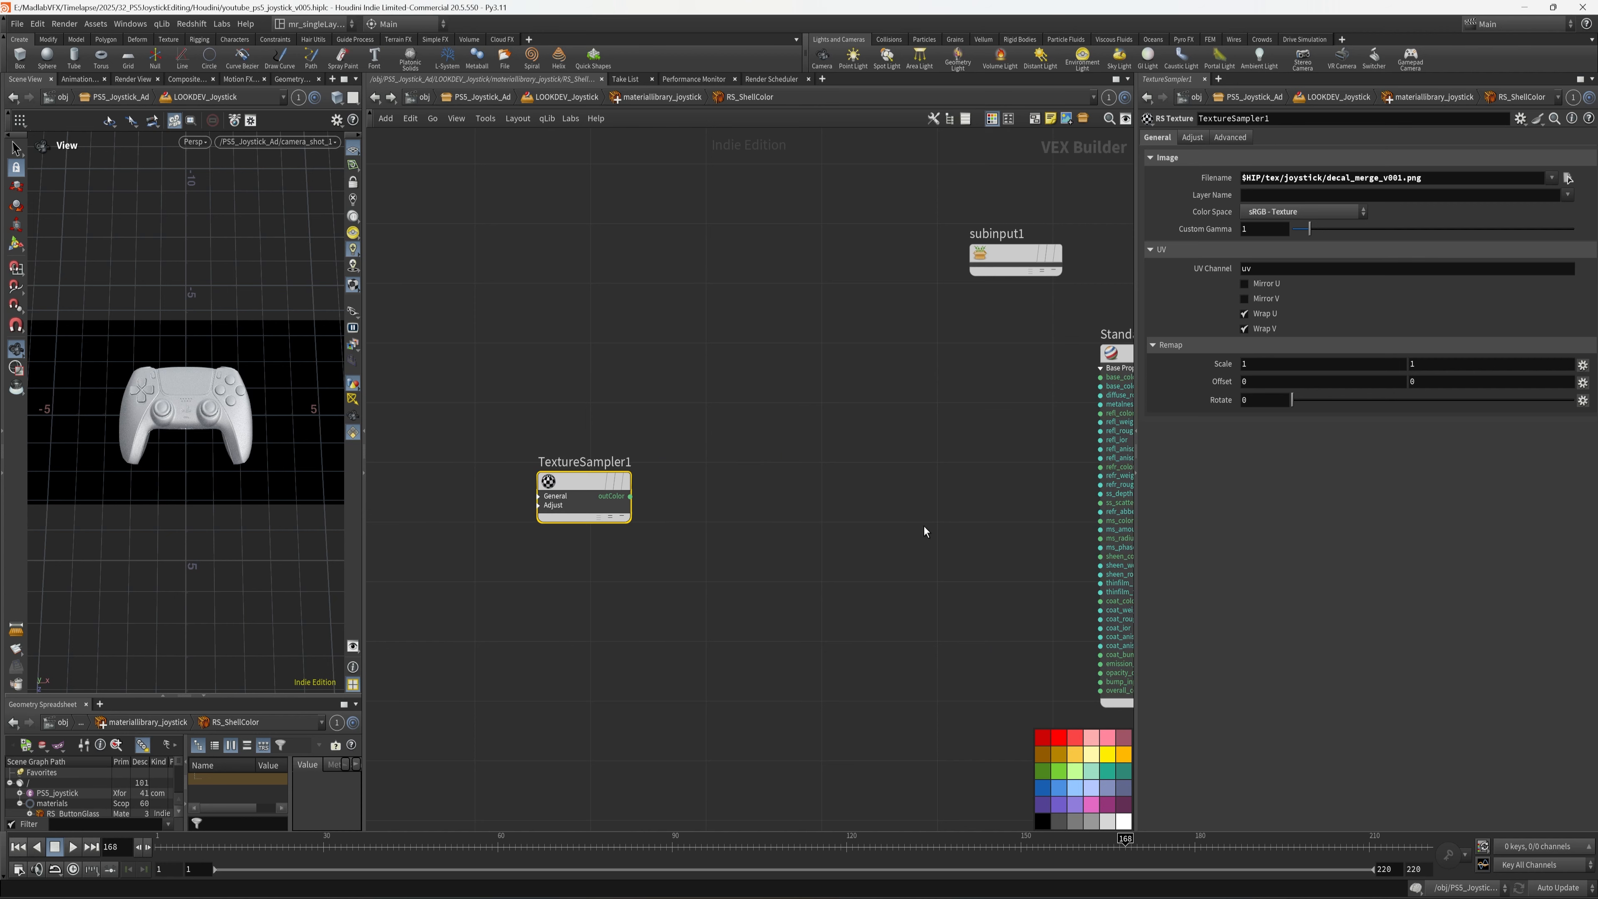
# Copy the five texture, splitter, colour constant and colour mix nodes from the RS_ShellPolishRough material network.
pyautogui.moveTo(838, 554); pyautogui.dragTo(874, 557, button='middle')
pyautogui.moveTo(727, 524); pyautogui.dragTo(733, 525, button='middle')
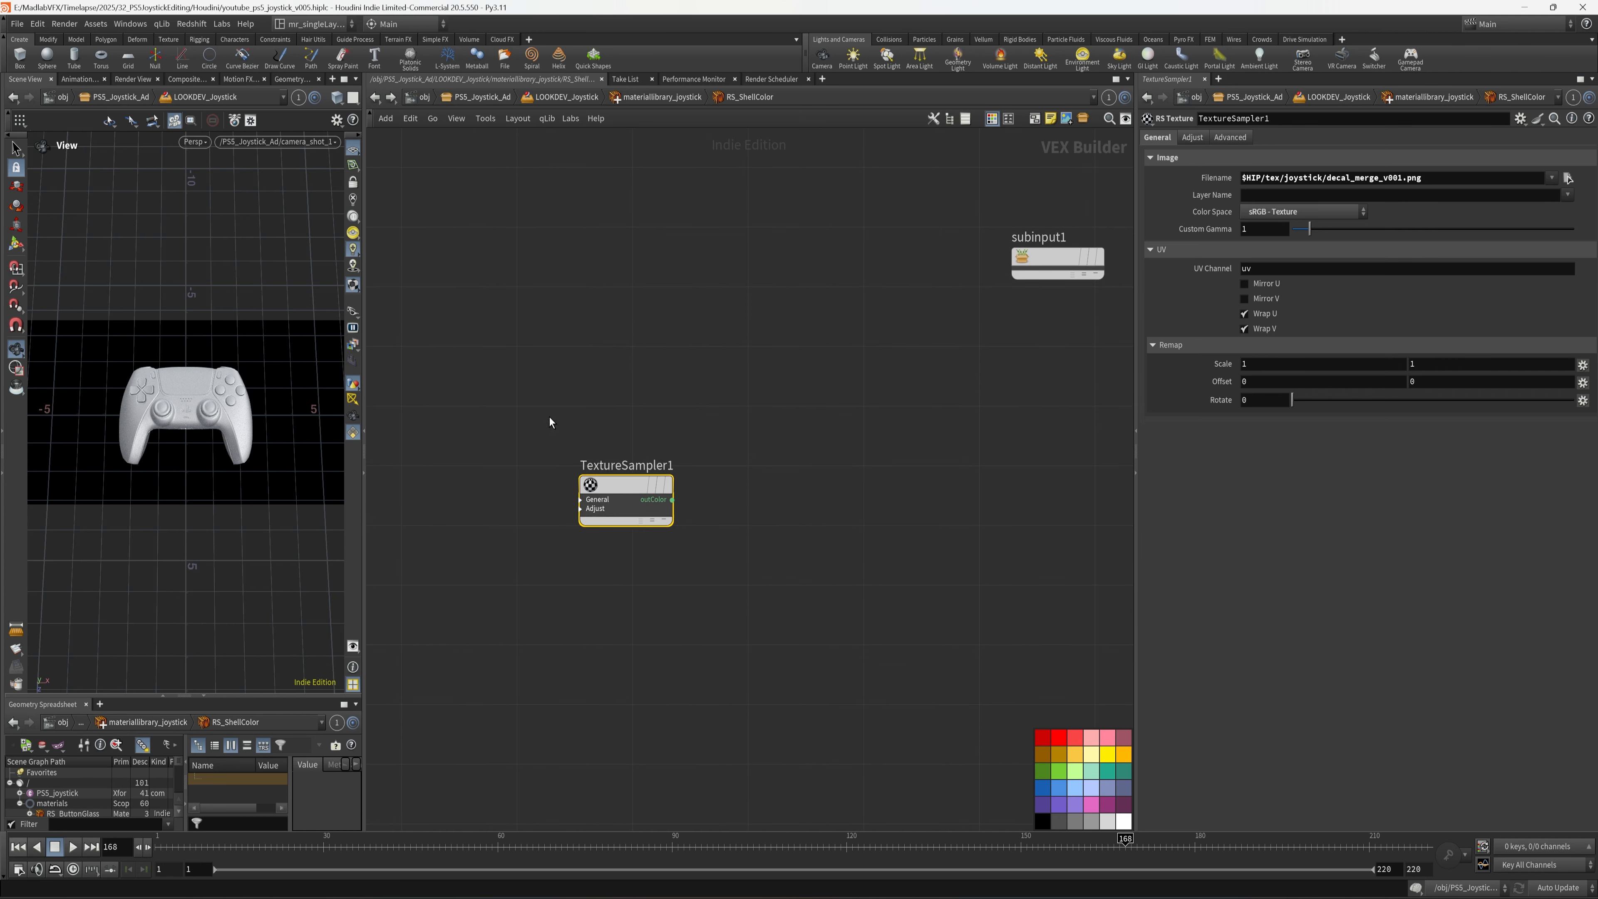
pyautogui.moveTo(816, 476); pyautogui.dragTo(775, 507, button='middle')
pyautogui.press('u')
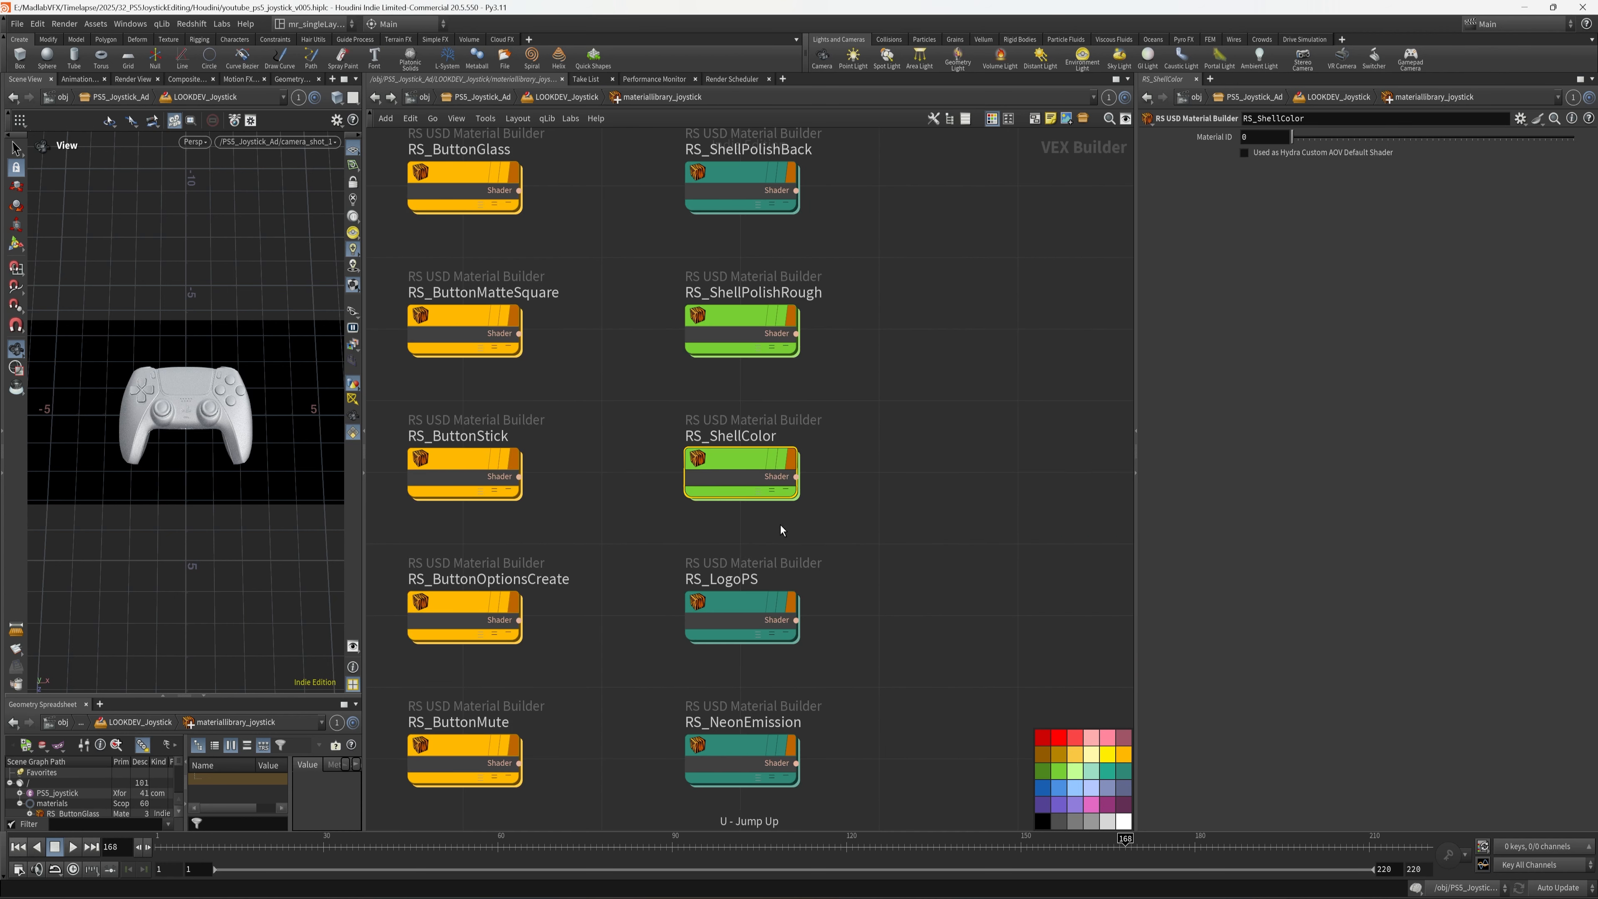
pyautogui.doubleClick(725, 317)
pyautogui.moveTo(867, 686); pyautogui.dragTo(405, 216)
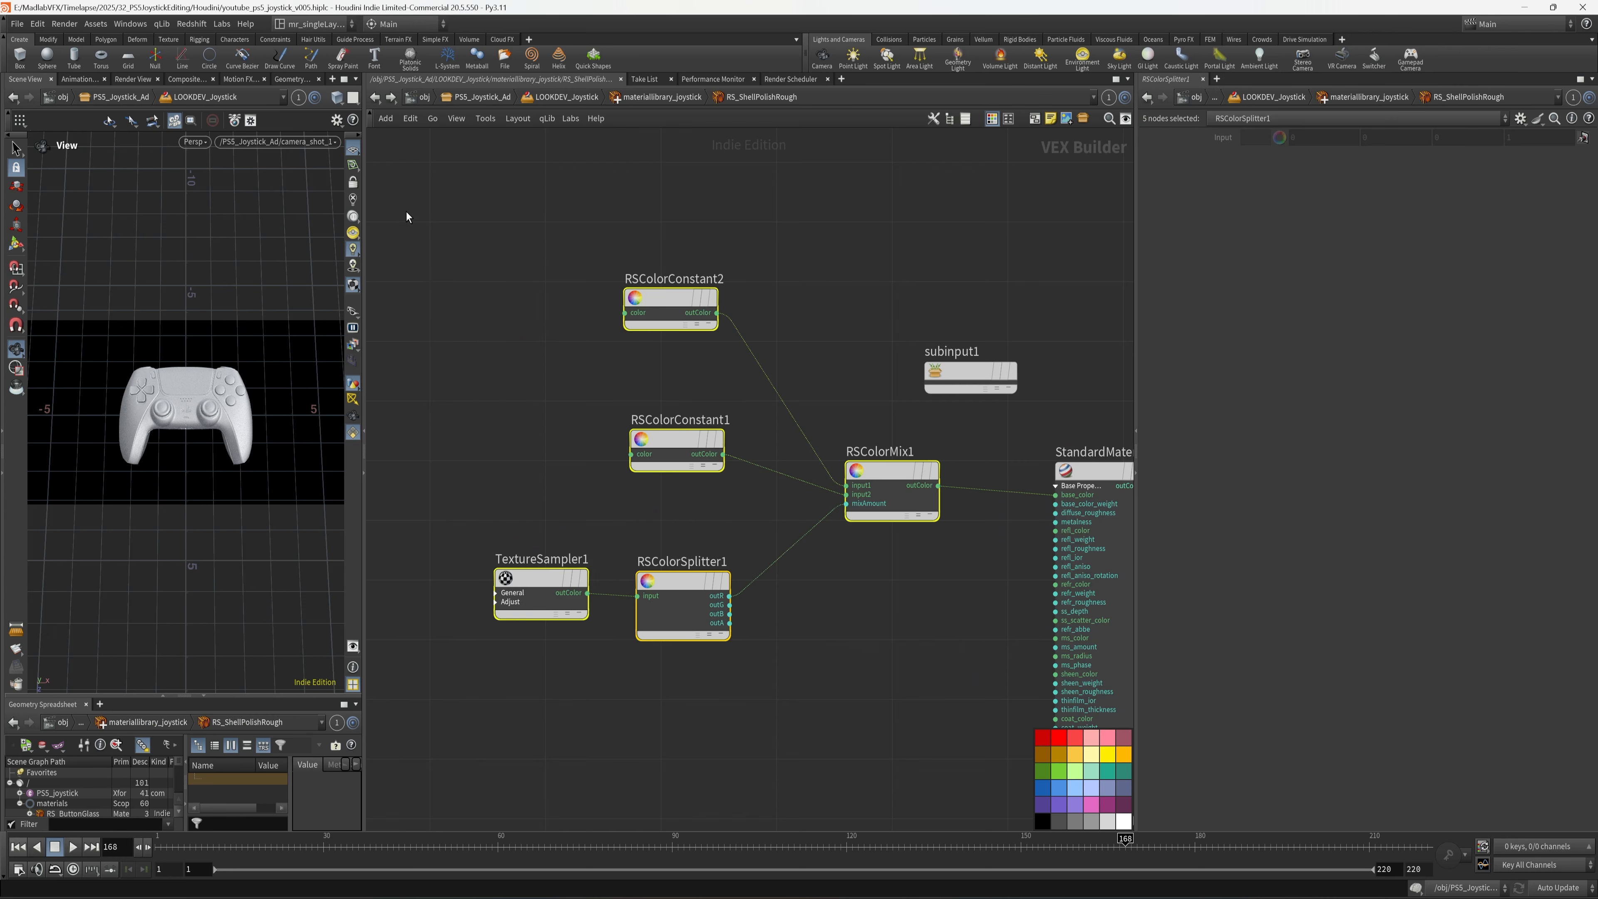
pyautogui.hotkey('ctrl', 'c')
# Replace the texture sampler inside RS_ShellColor with the copied colour mix network, placed beside the standard material.
pyautogui.press('u')
pyautogui.click(728, 465)
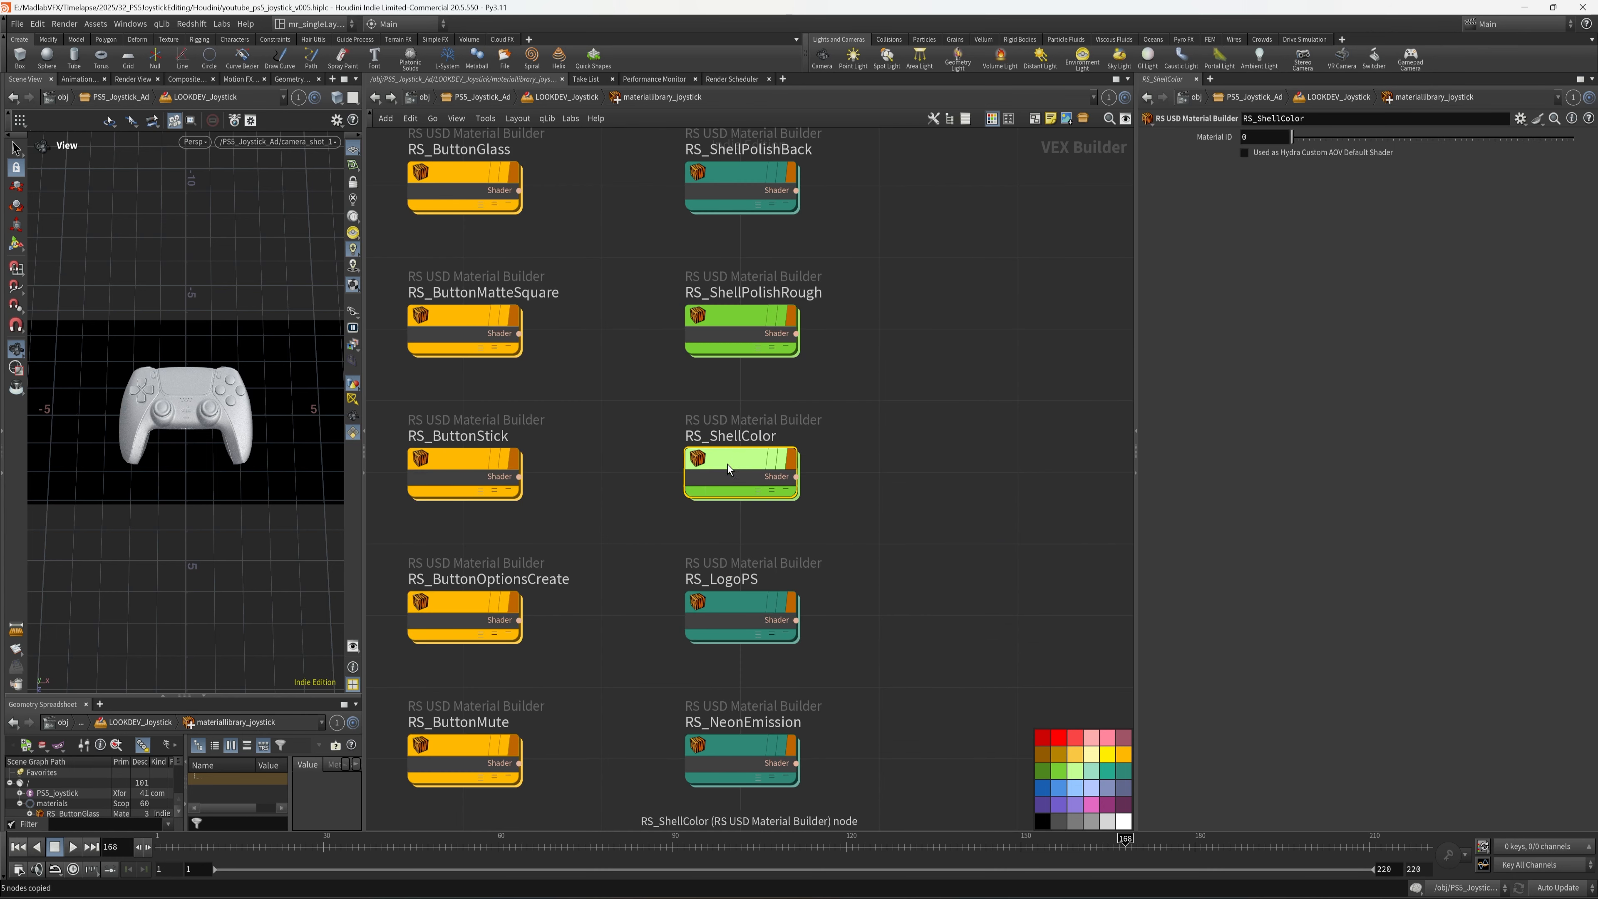
pyautogui.doubleClick(741, 465)
pyautogui.press('Delete')
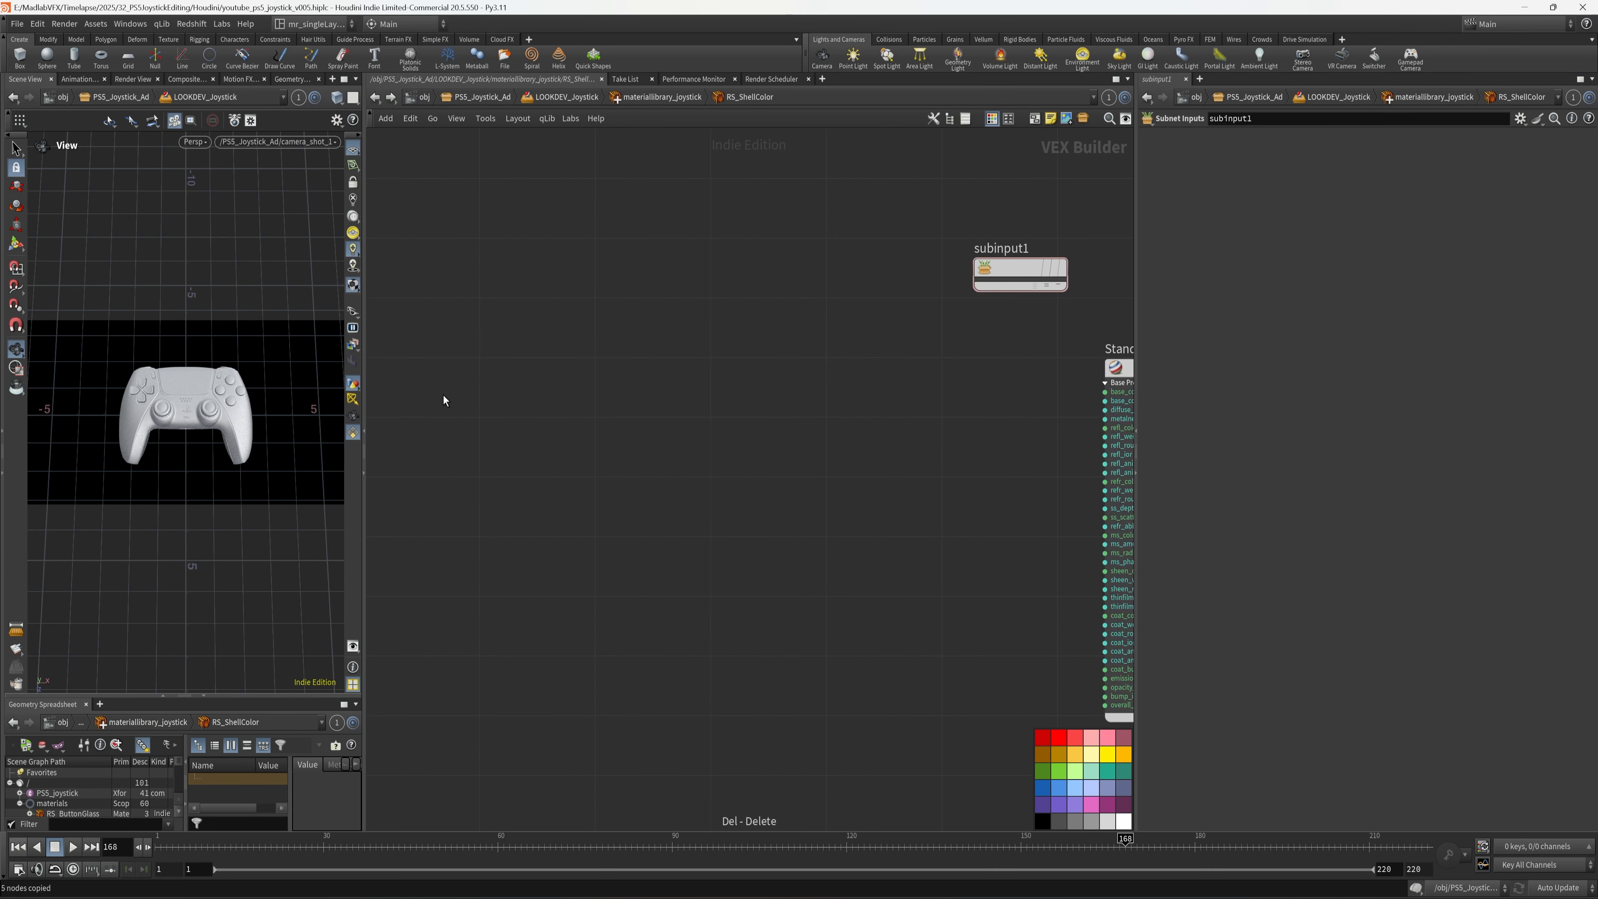
pyautogui.hotkey('ctrl', 'v')
pyautogui.moveTo(601, 402); pyautogui.dragTo(879, 438)
# Connect the RSColorMix1 output to the base_color input of StandardMaterial1.
pyautogui.moveTo(988, 509); pyautogui.dragTo(917, 509, button='middle')
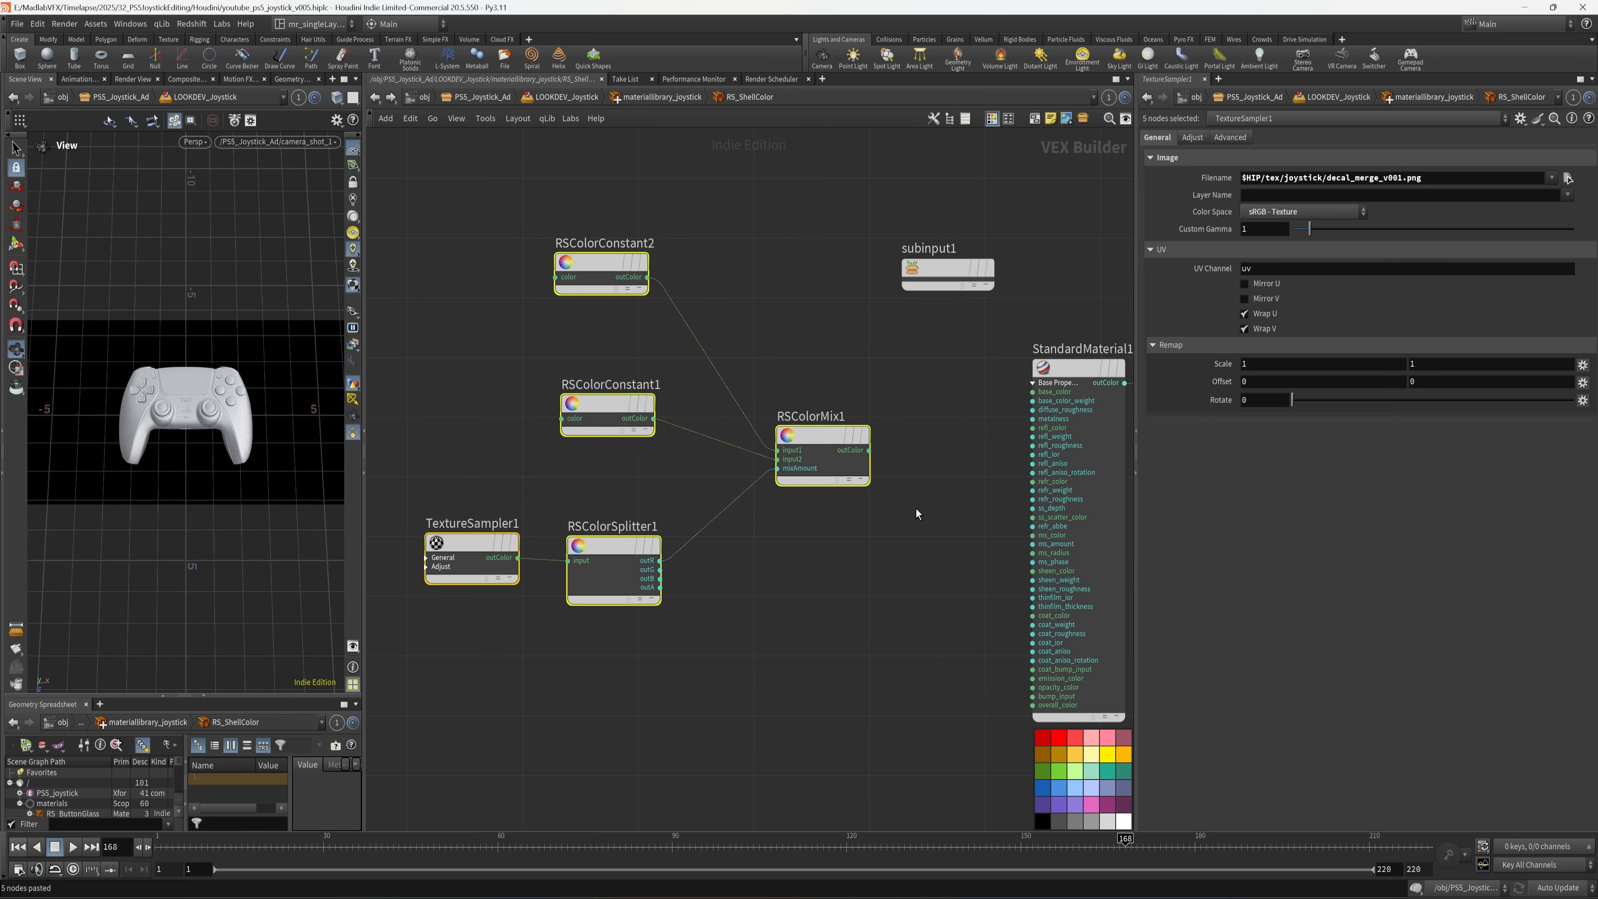
pyautogui.click(919, 507)
pyautogui.scroll(2, 934, 488)
pyautogui.scroll(-2, 874, 437)
pyautogui.click(851, 434)
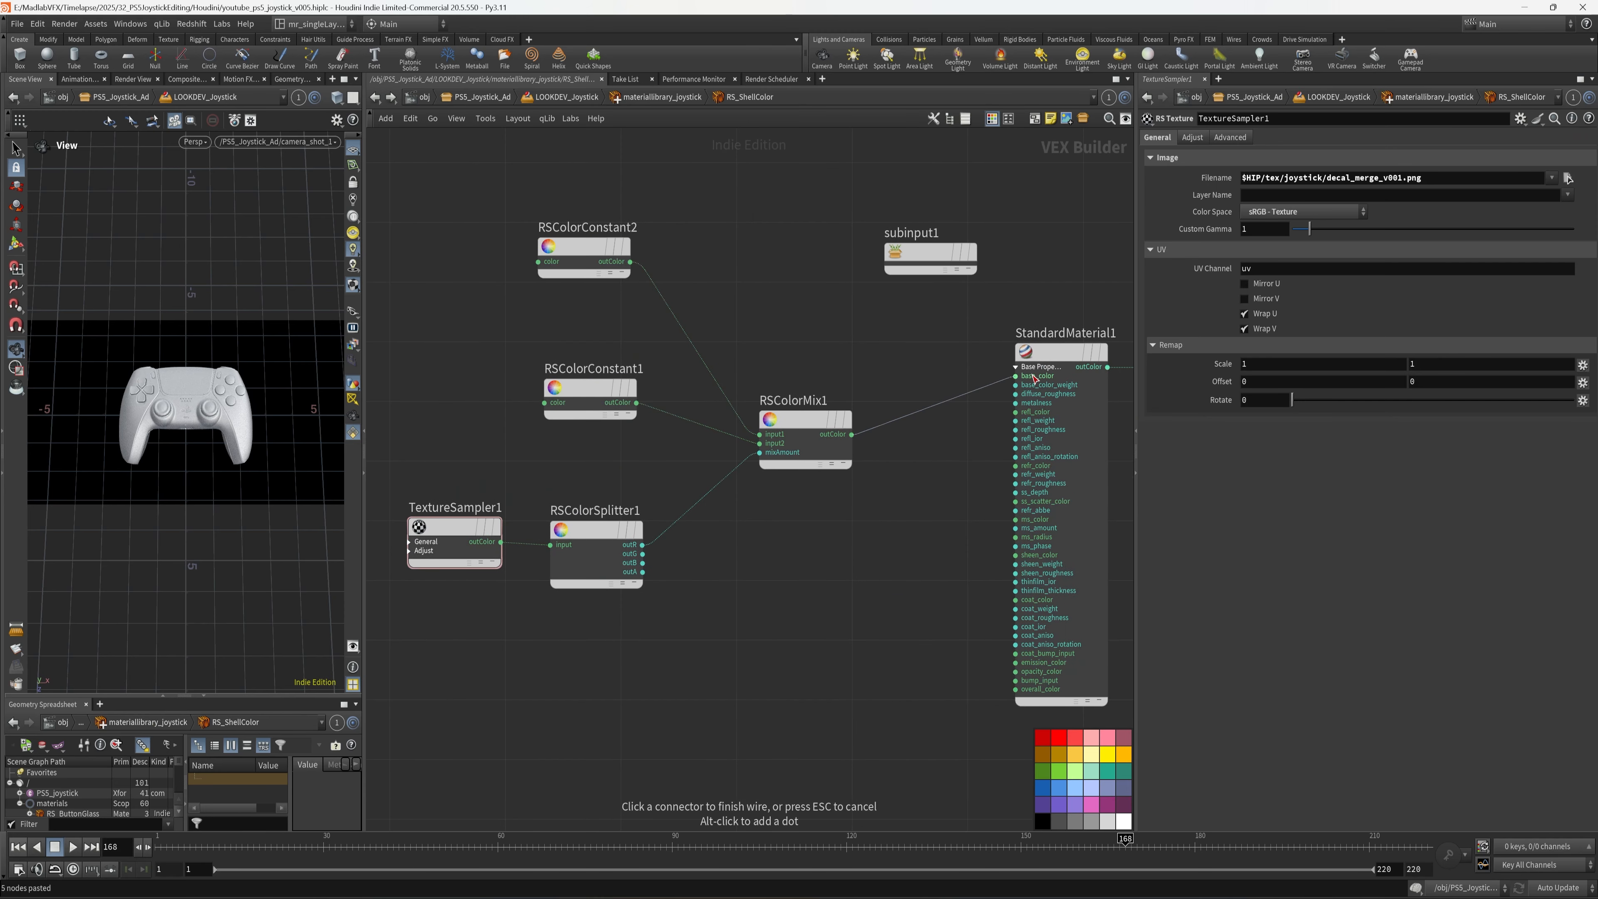
pyautogui.click(1015, 375)
# Set the RSColorConstant1 colour to 0.2 in all three RGB channels.
pyautogui.moveTo(761, 556); pyautogui.dragTo(839, 552, button='middle')
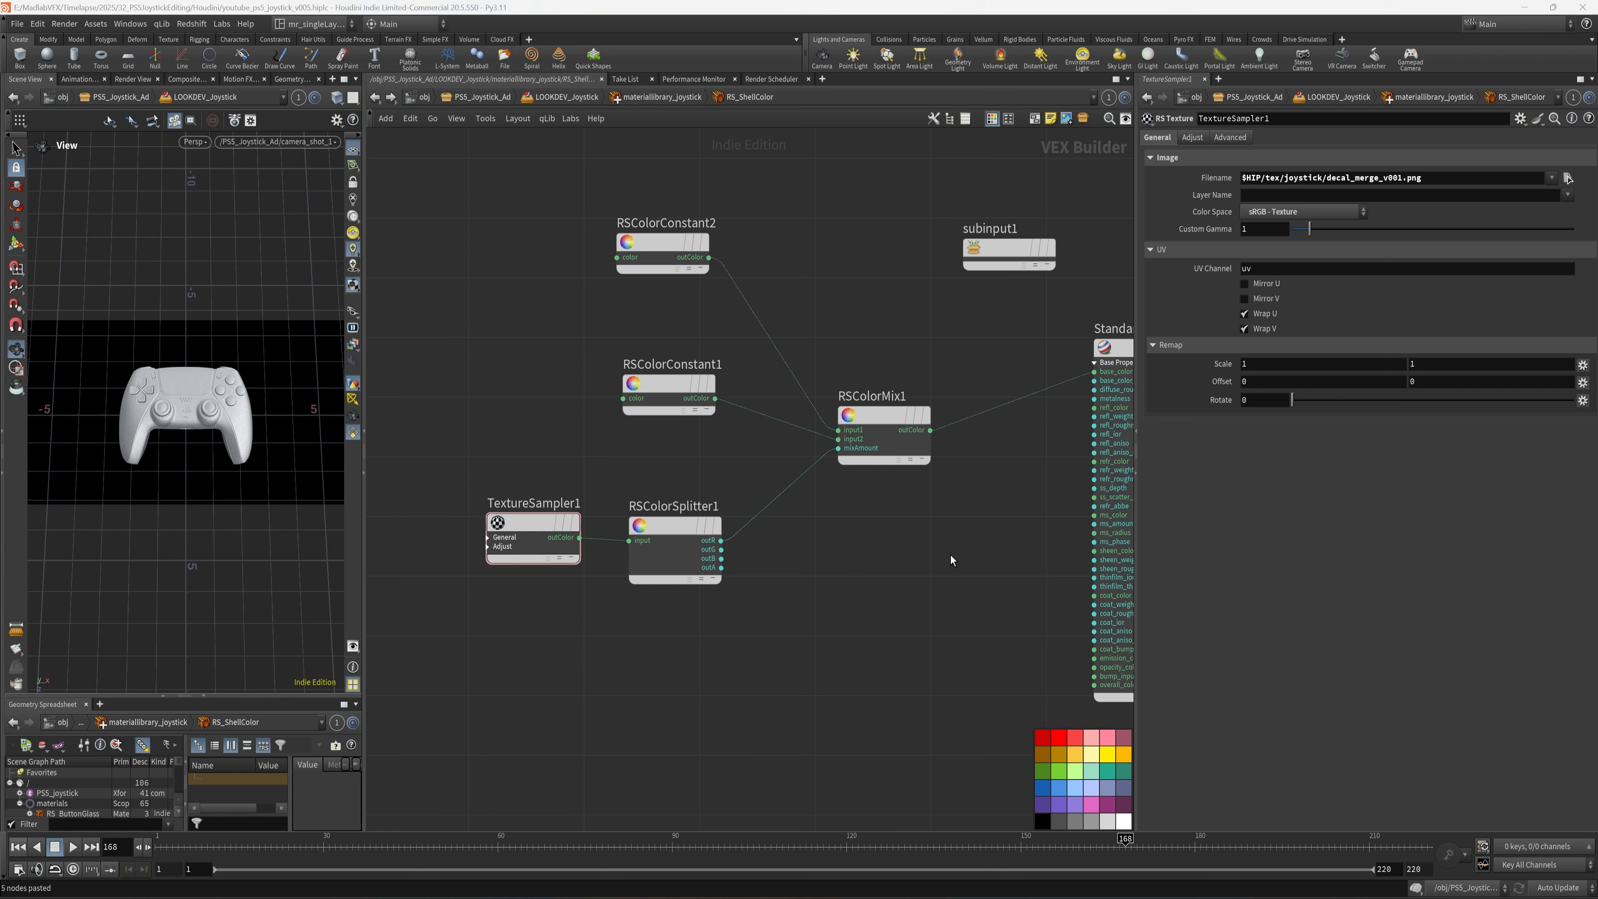
pyautogui.click(660, 384)
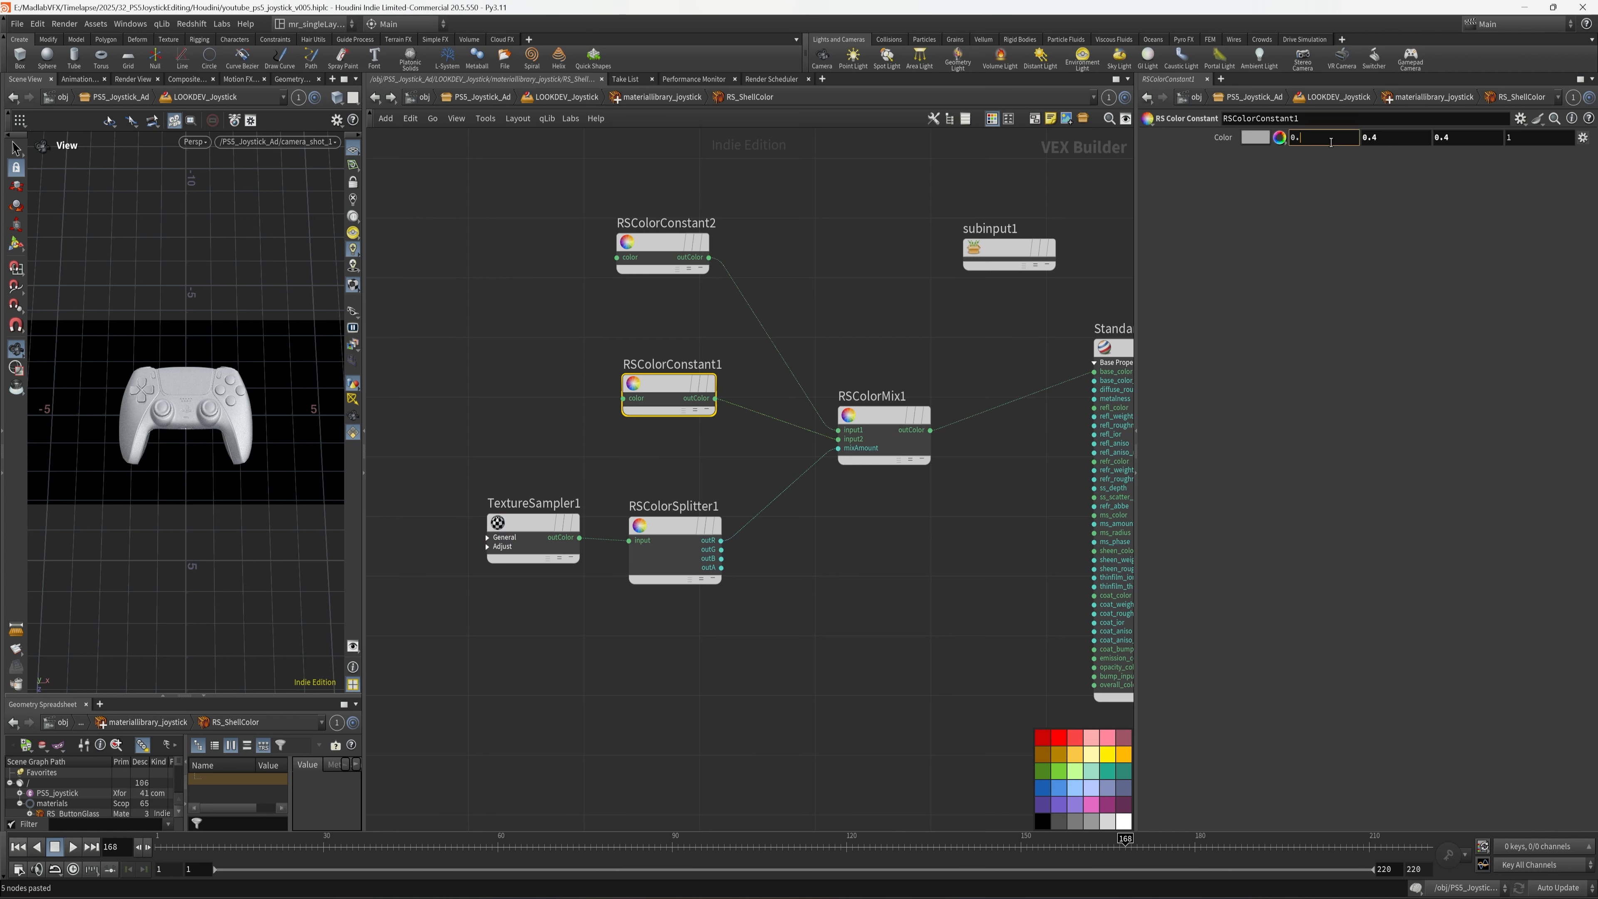
pyautogui.press('Tab')
pyautogui.write('0.2')
pyautogui.press('Tab')
pyautogui.write('0.2')
pyautogui.press('Tab')
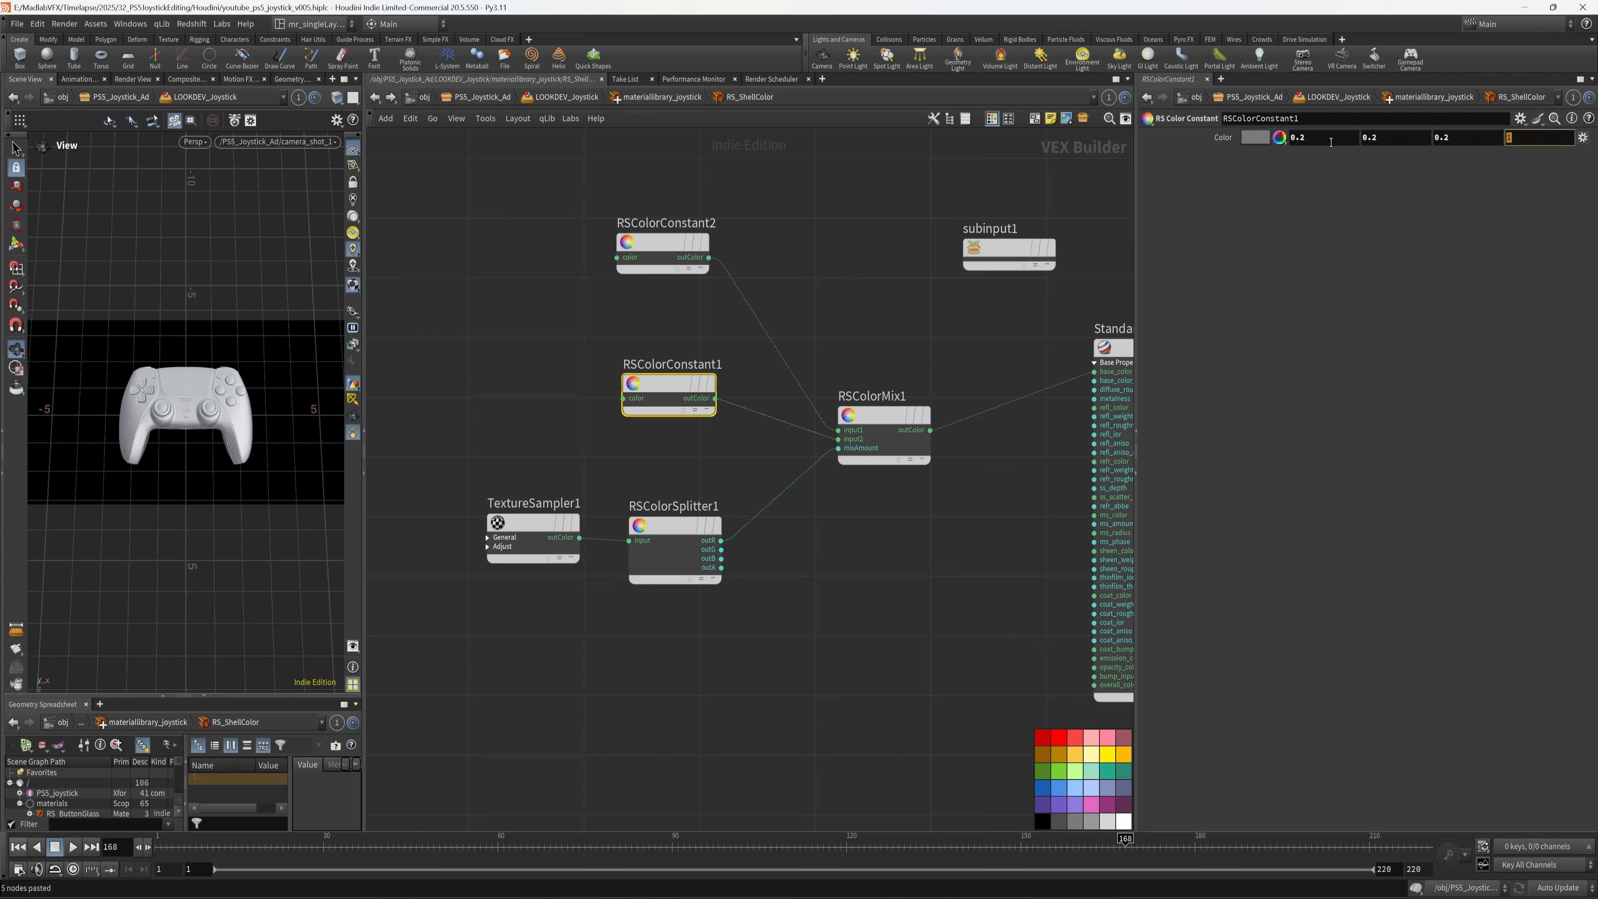
# Set the RSColorConstant2 colour to 0.6 in all three RGB channels.
pyautogui.click(661, 243)
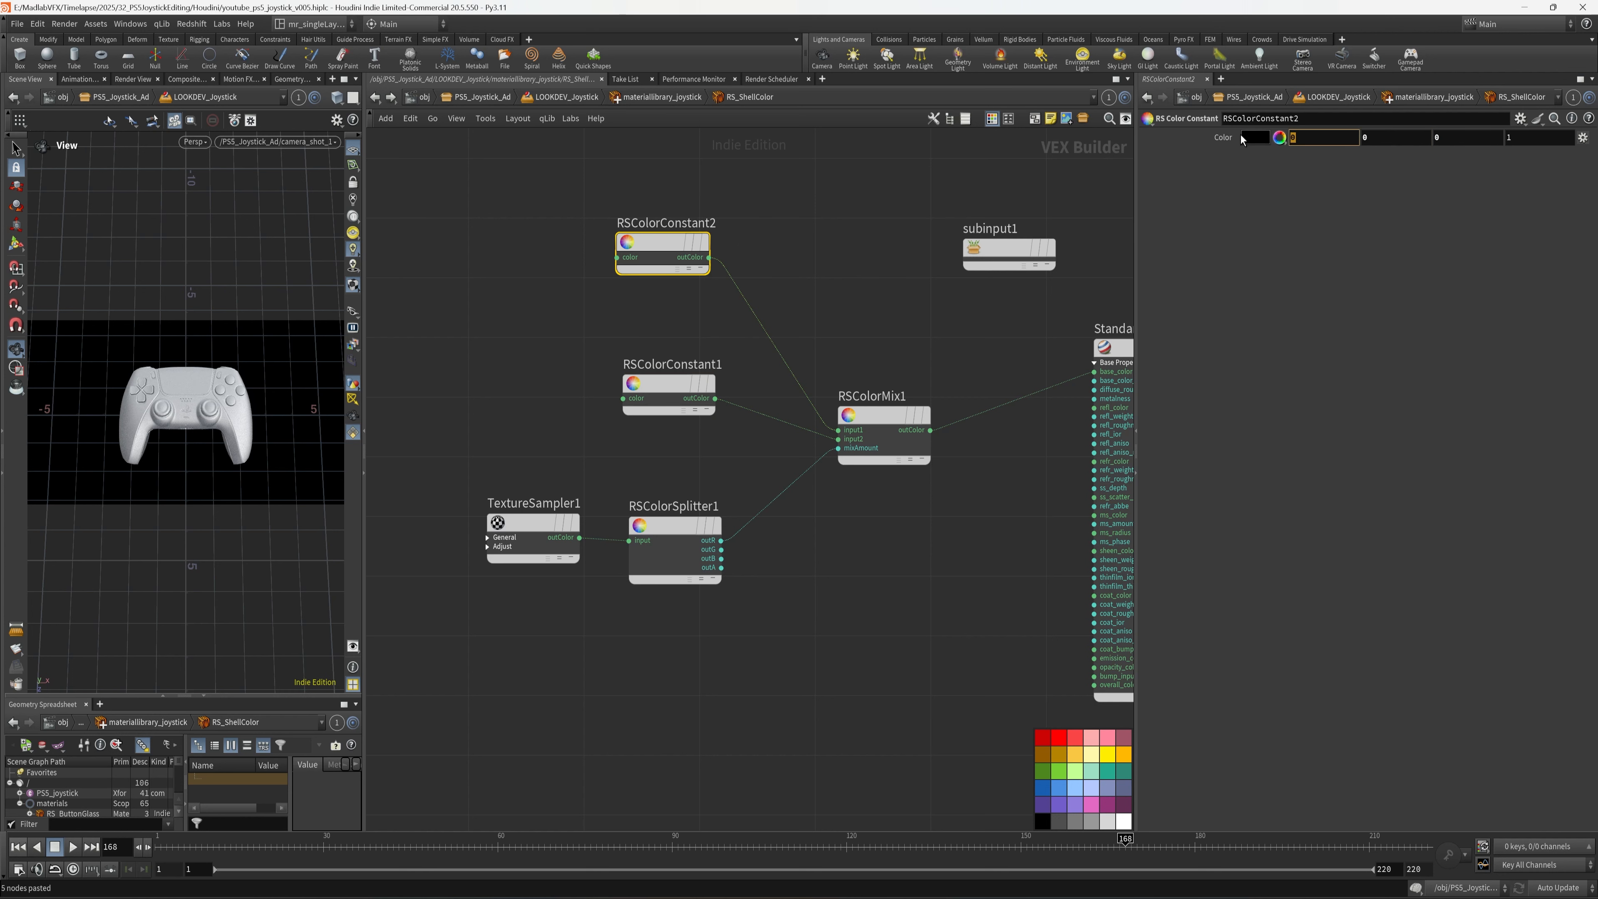
pyautogui.write('0.6')
pyautogui.press('Tab')
pyautogui.write('0.6')
pyautogui.press('Tab')
pyautogui.write('0.6')
pyautogui.press('Tab')
pyautogui.click(823, 266)
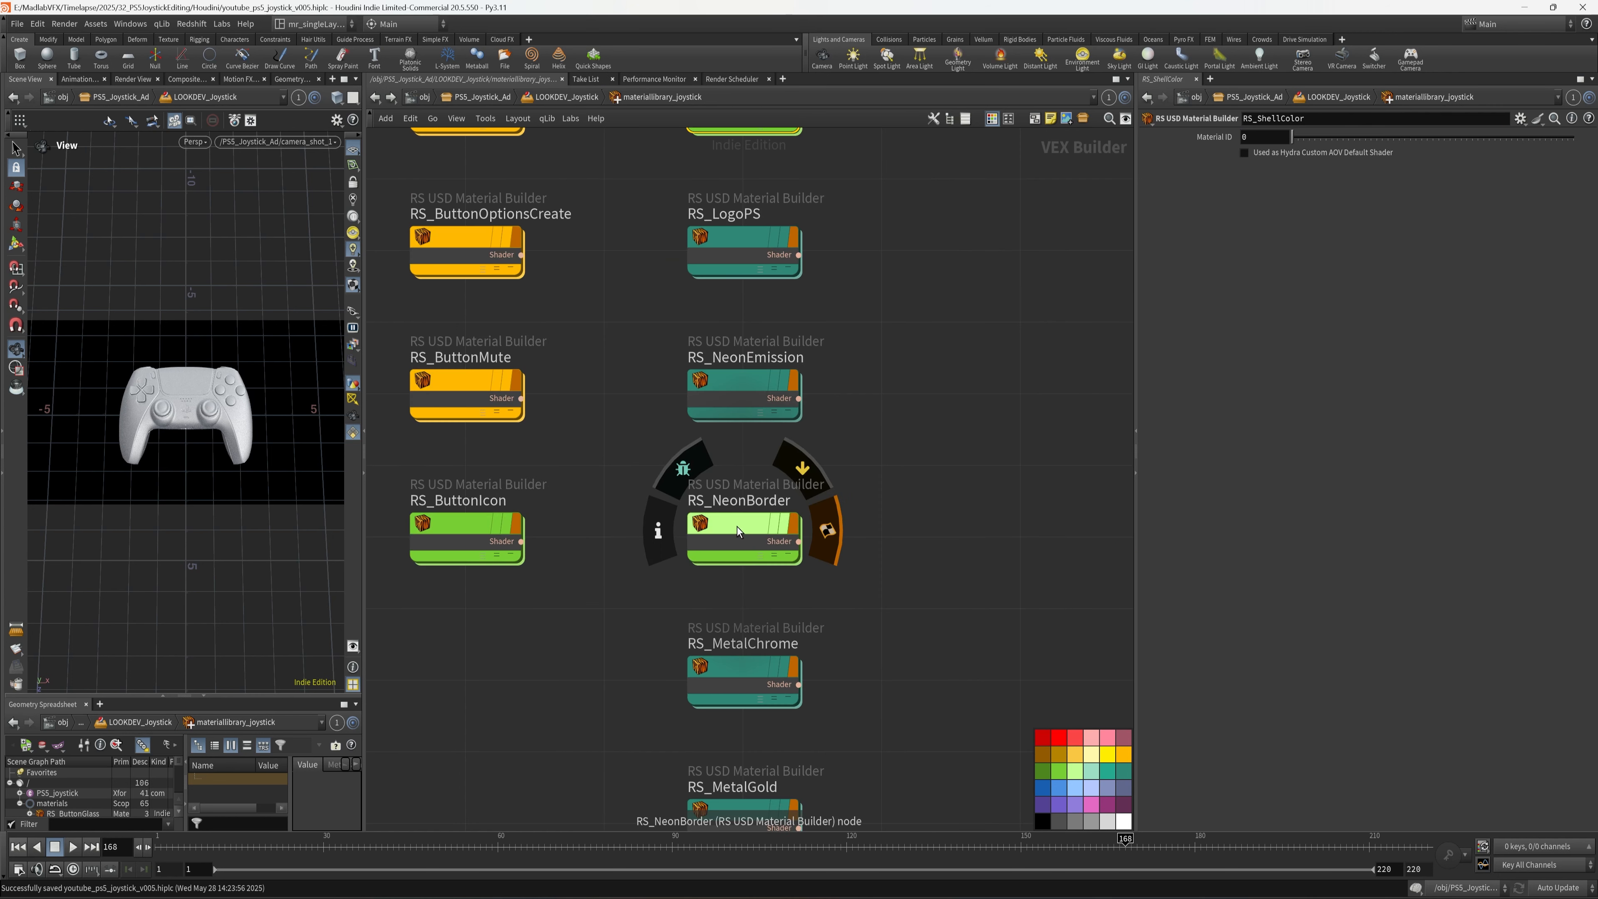
# Enter the RS_NeonBorder material network and widen the 3D viewport beside the node editor.
pyautogui.scroll(-1, 879, 541)
pyautogui.scroll(-2, 879, 541)
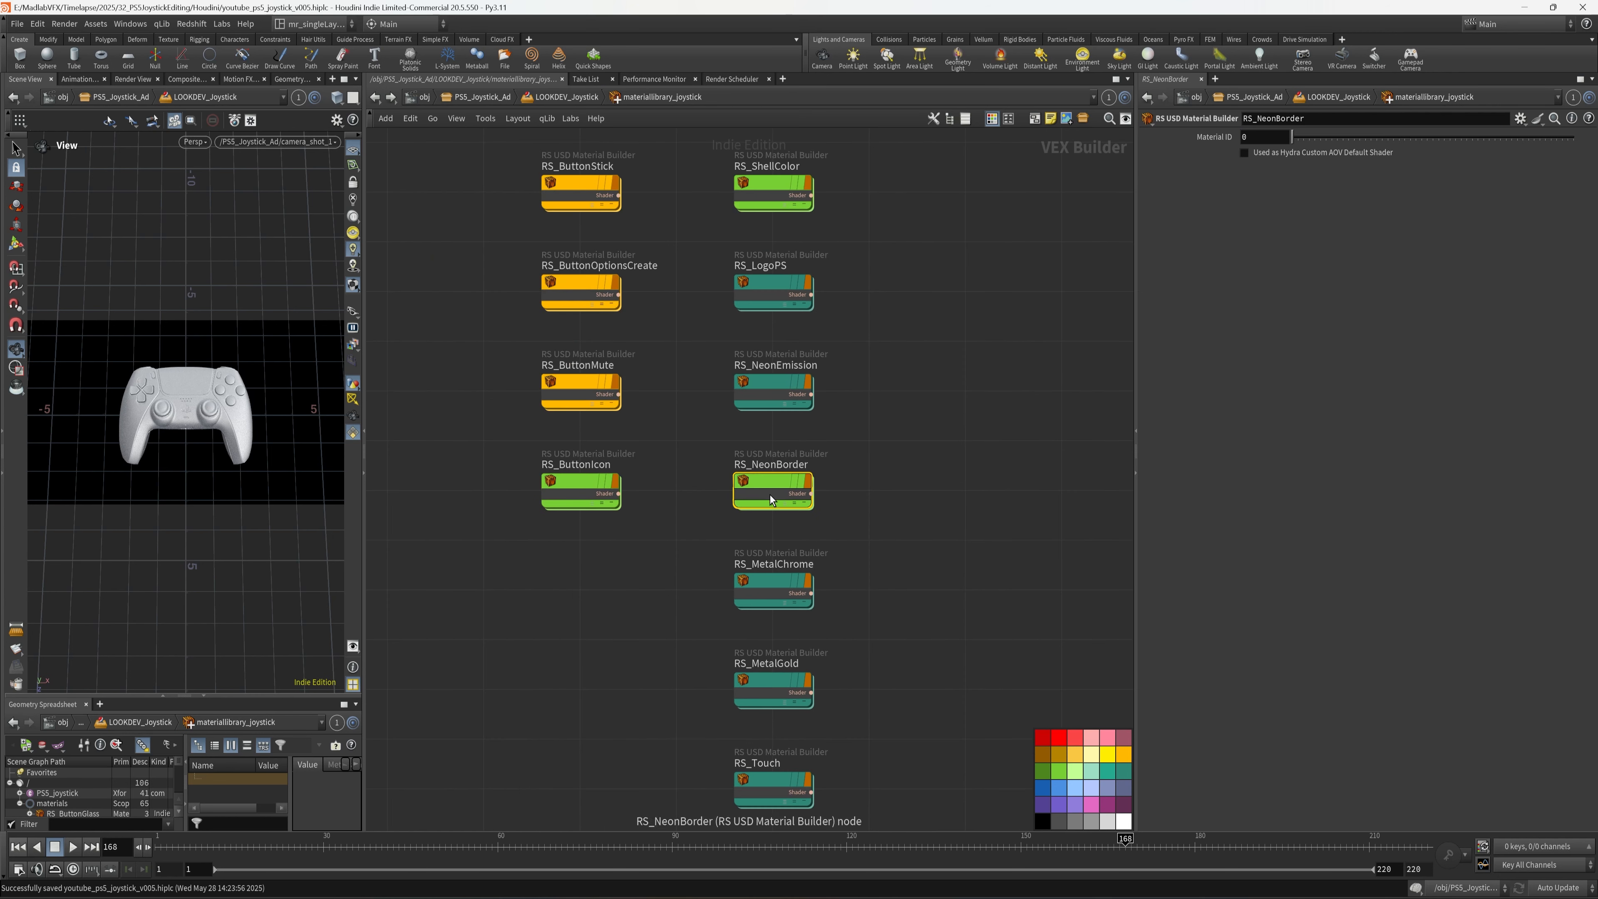
pyautogui.press('i')
pyautogui.moveTo(744, 659); pyautogui.dragTo(856, 641, button='middle')
pyautogui.moveTo(365, 644); pyautogui.dragTo(638, 586)
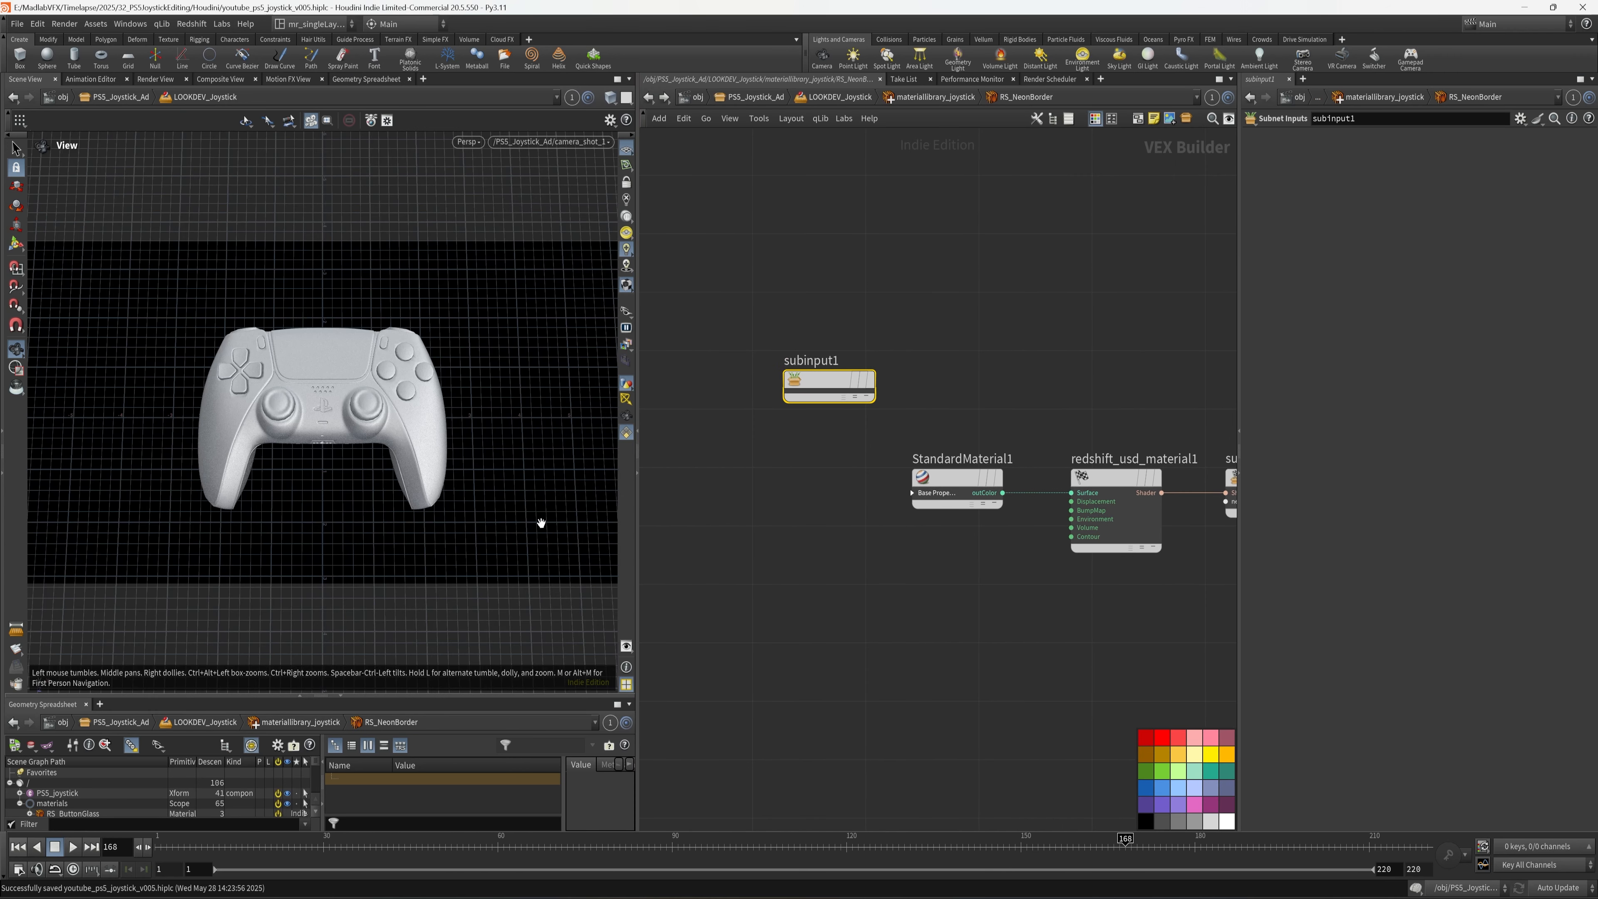
# Add an RS Scalar User Data node below StandardMaterial1 in the RS_NeonBorder network.
pyautogui.moveTo(956, 475); pyautogui.dragTo(867, 499, button='middle')
pyautogui.moveTo(940, 339); pyautogui.dragTo(1075, 292, button='middle')
pyautogui.moveTo(935, 599); pyautogui.dragTo(881, 560, button='middle')
pyautogui.press('Tab')
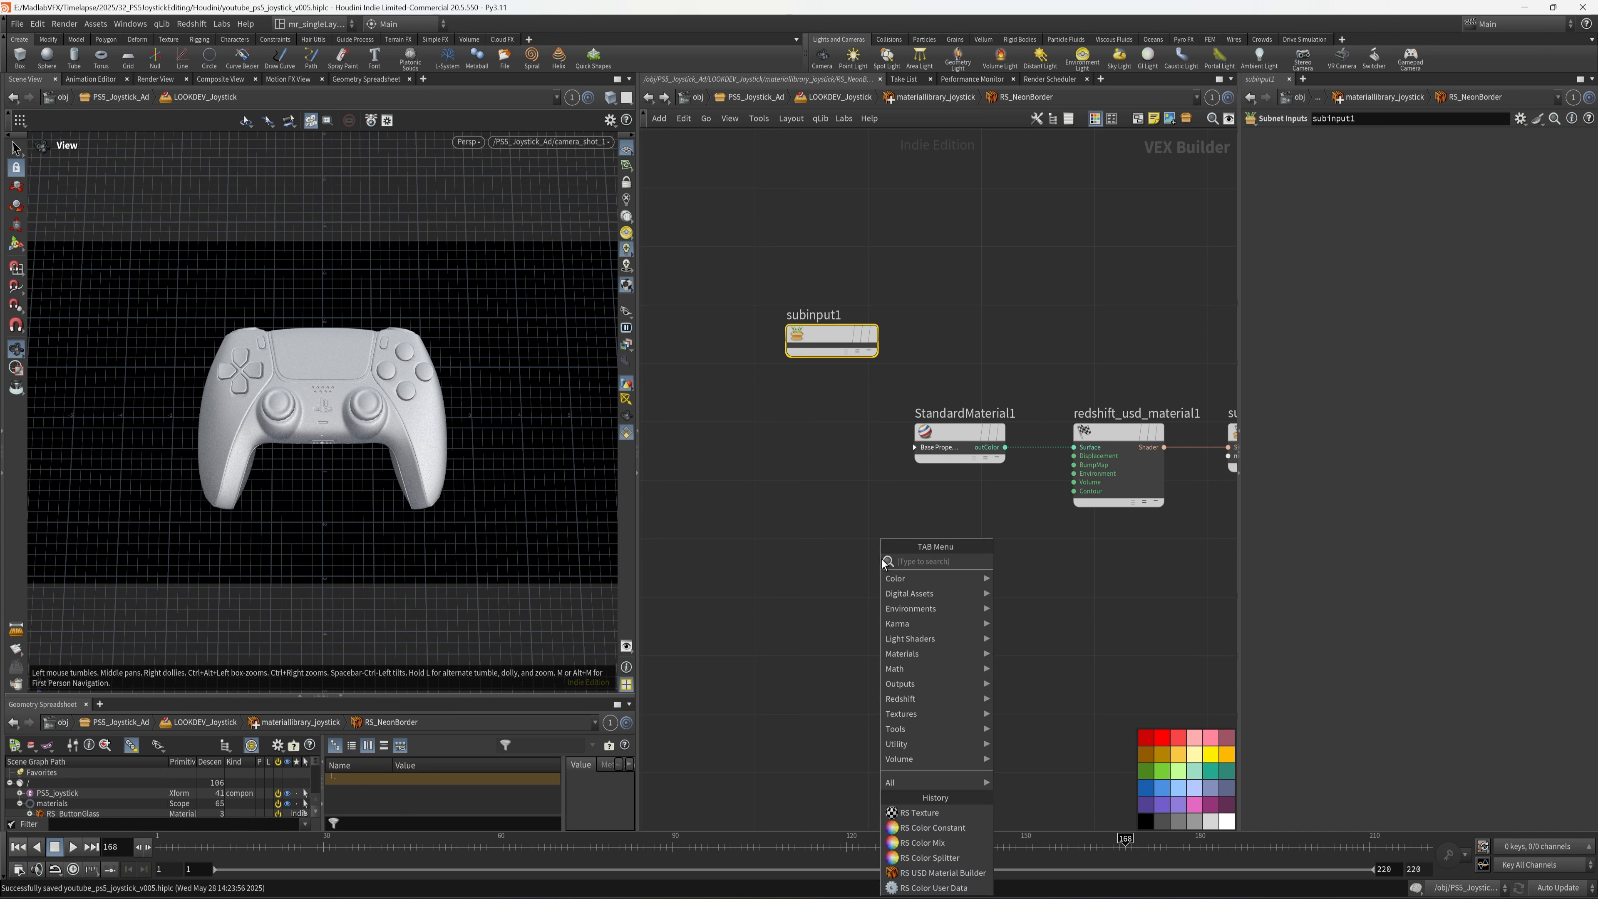
pyautogui.write('user')
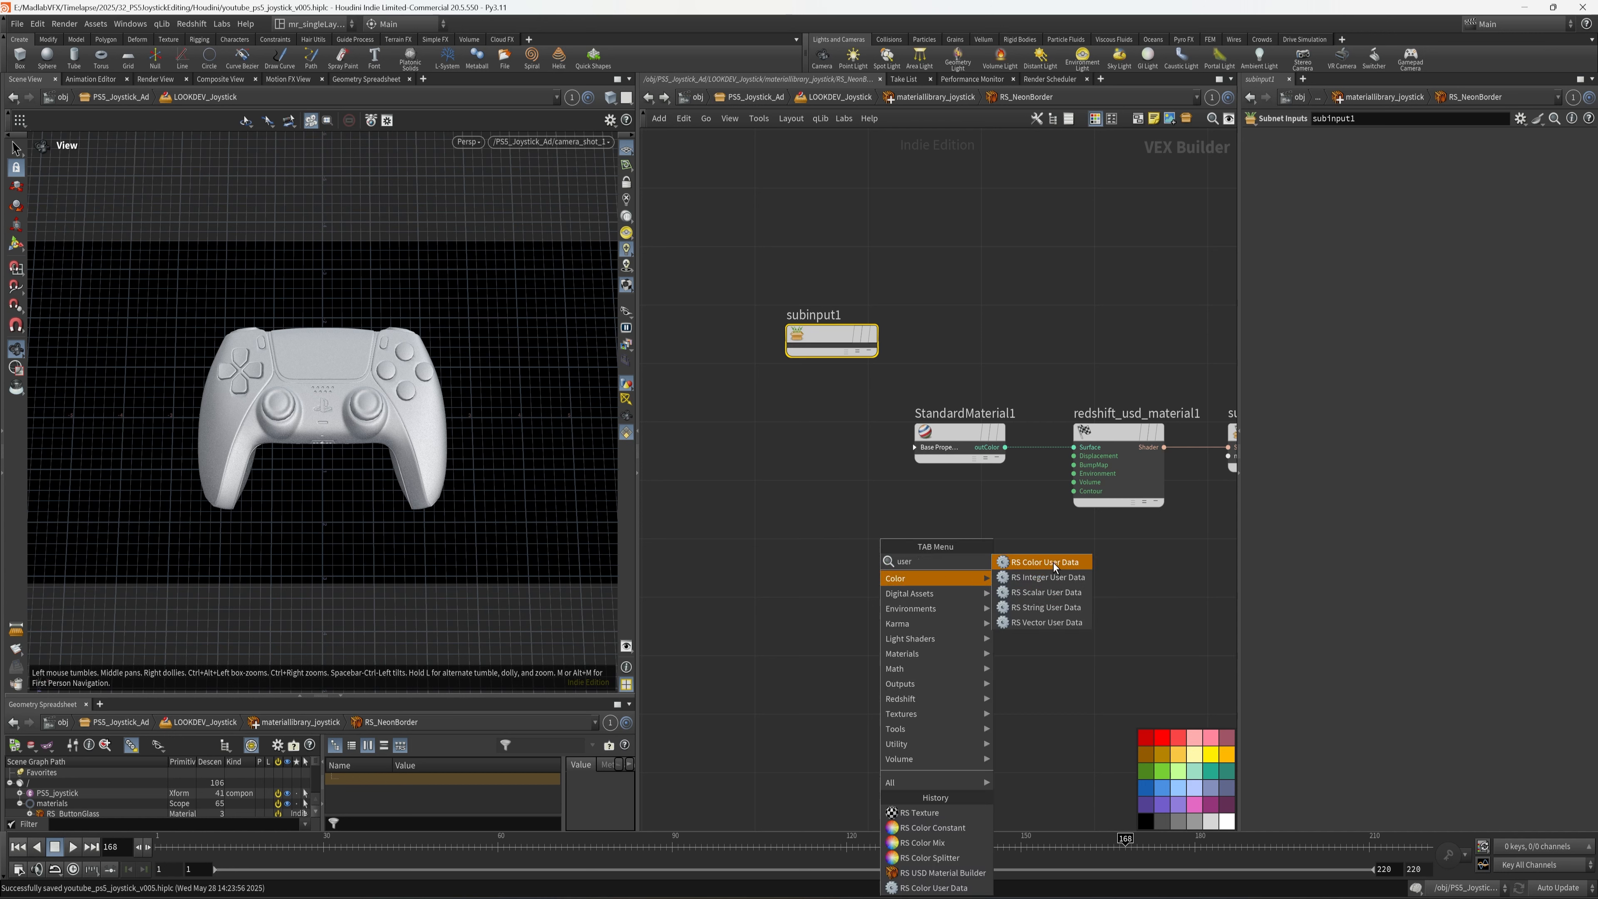
pyautogui.click(1050, 592)
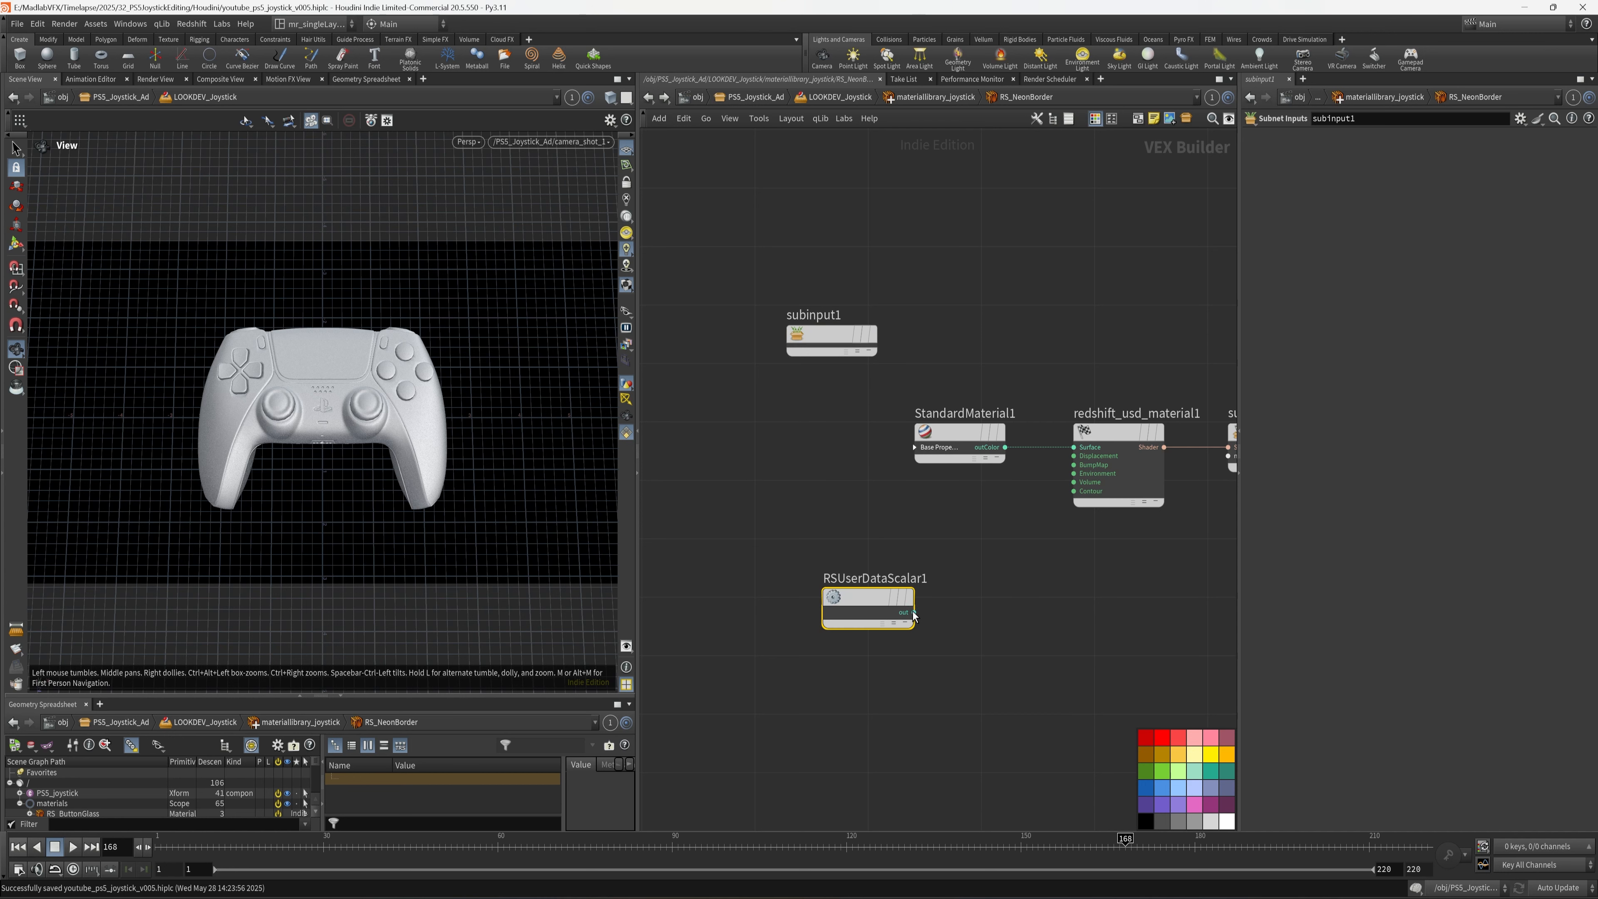
# Set the scalar user data node's attribute name to emission_amount.
pyautogui.doubleClick(1349, 136)
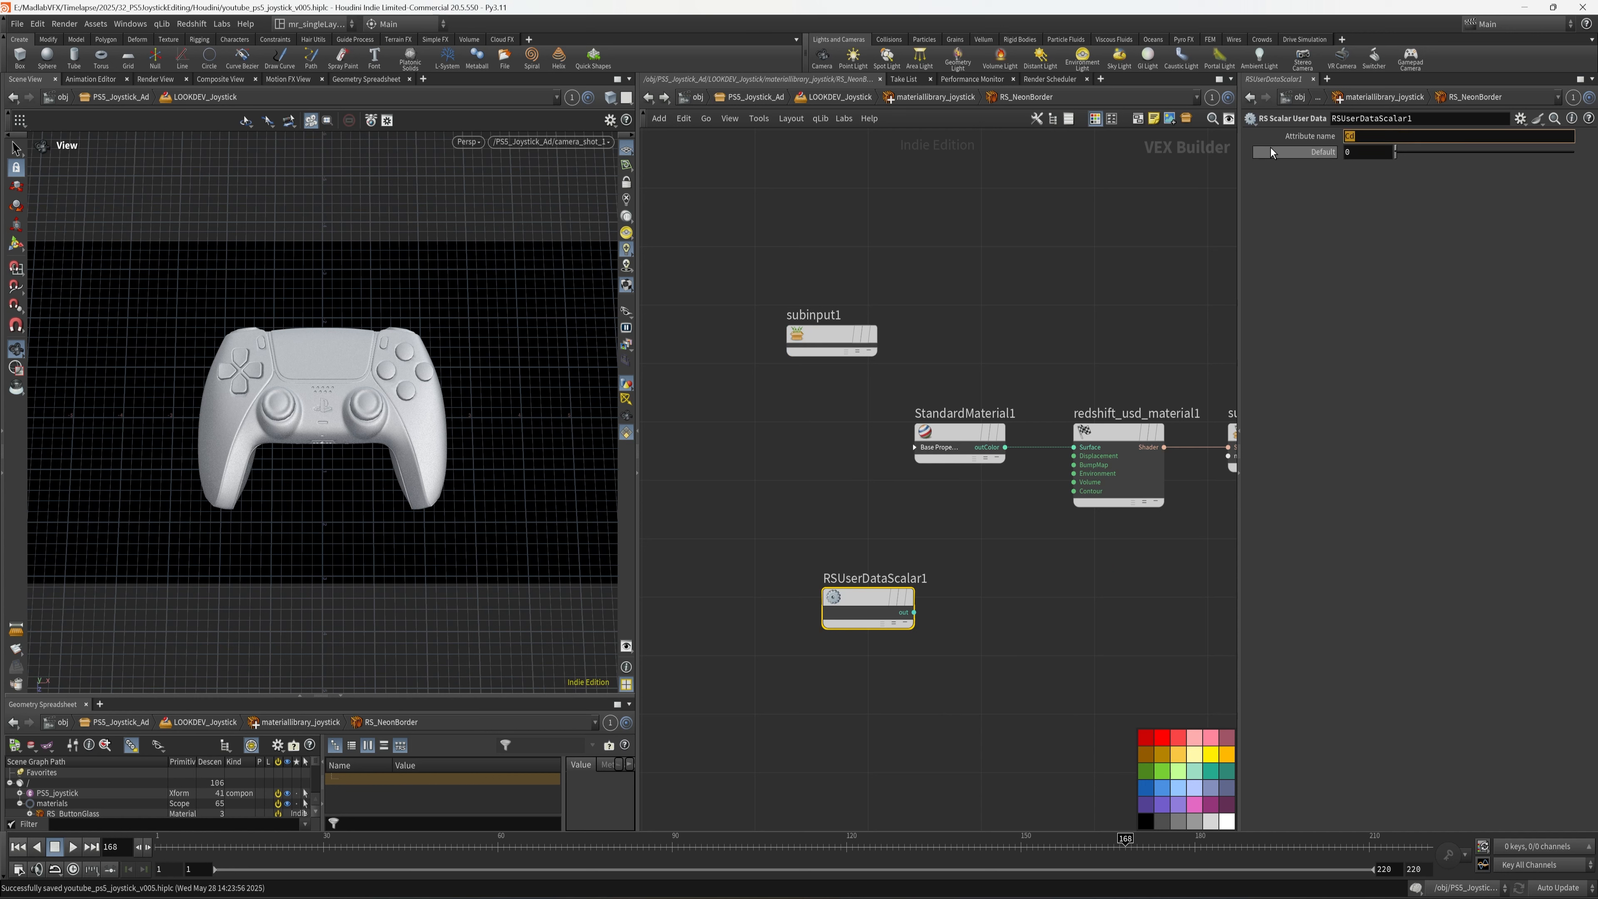
pyautogui.write('emission')
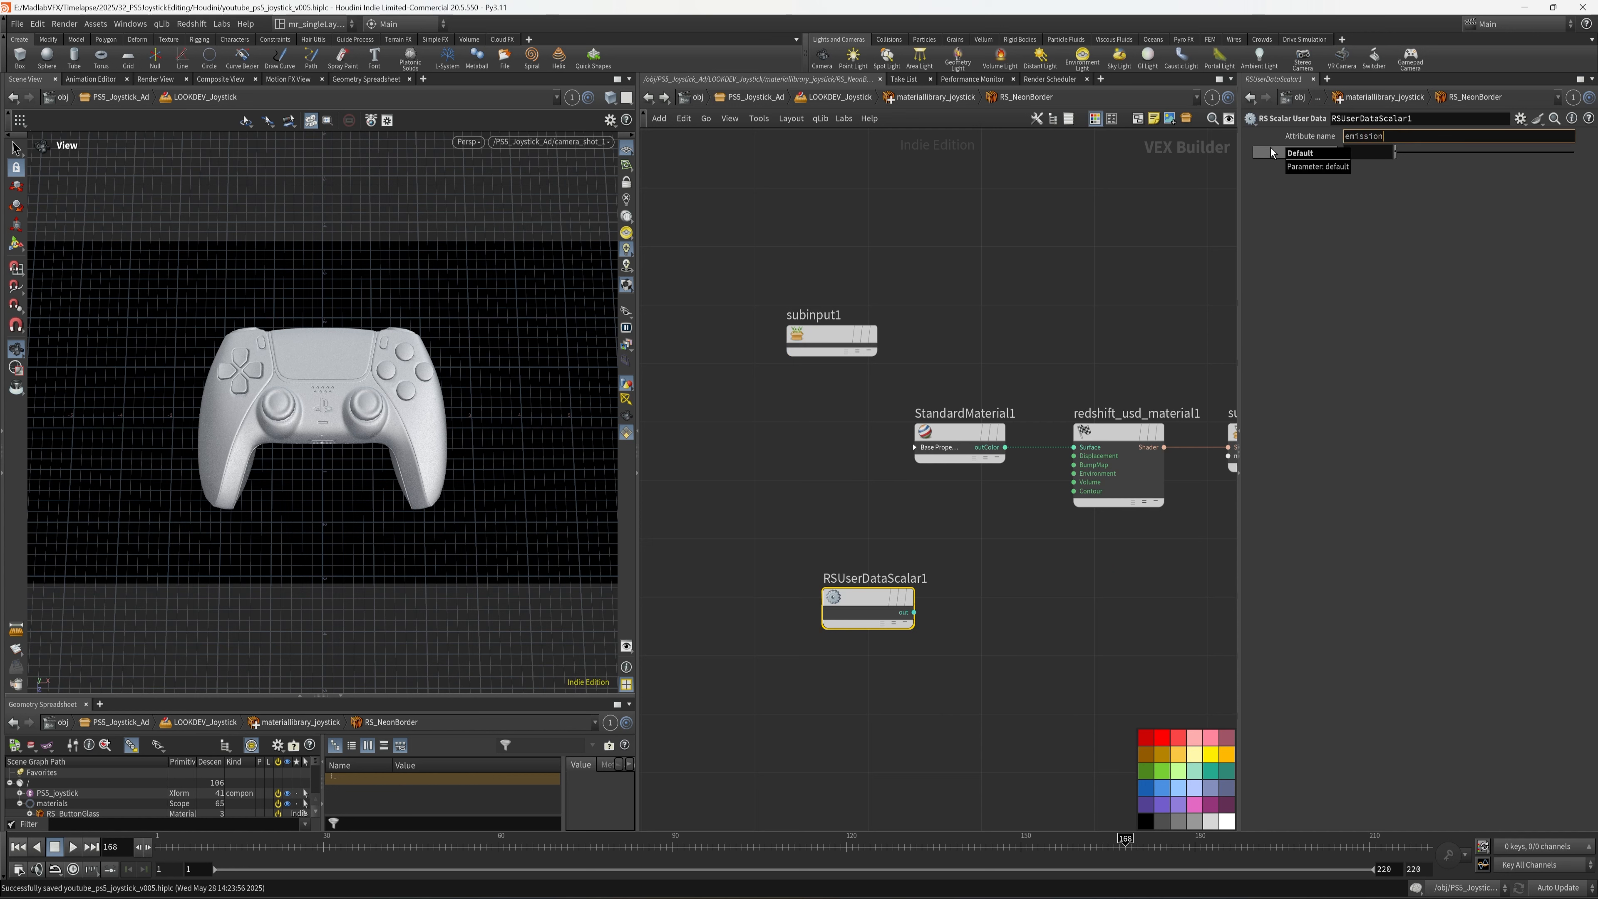
pyautogui.write('_amoount')
pyautogui.press('BackSpace')
pyautogui.press('BackSpace')
pyautogui.press('BackSpace')
pyautogui.write('unt')
pyautogui.press('Return')
# Switch to djv_view and examine the glowing touchpad border in the finished controller render, then minimize the viewer.
pyautogui.hotkey('alt', 'Tab')
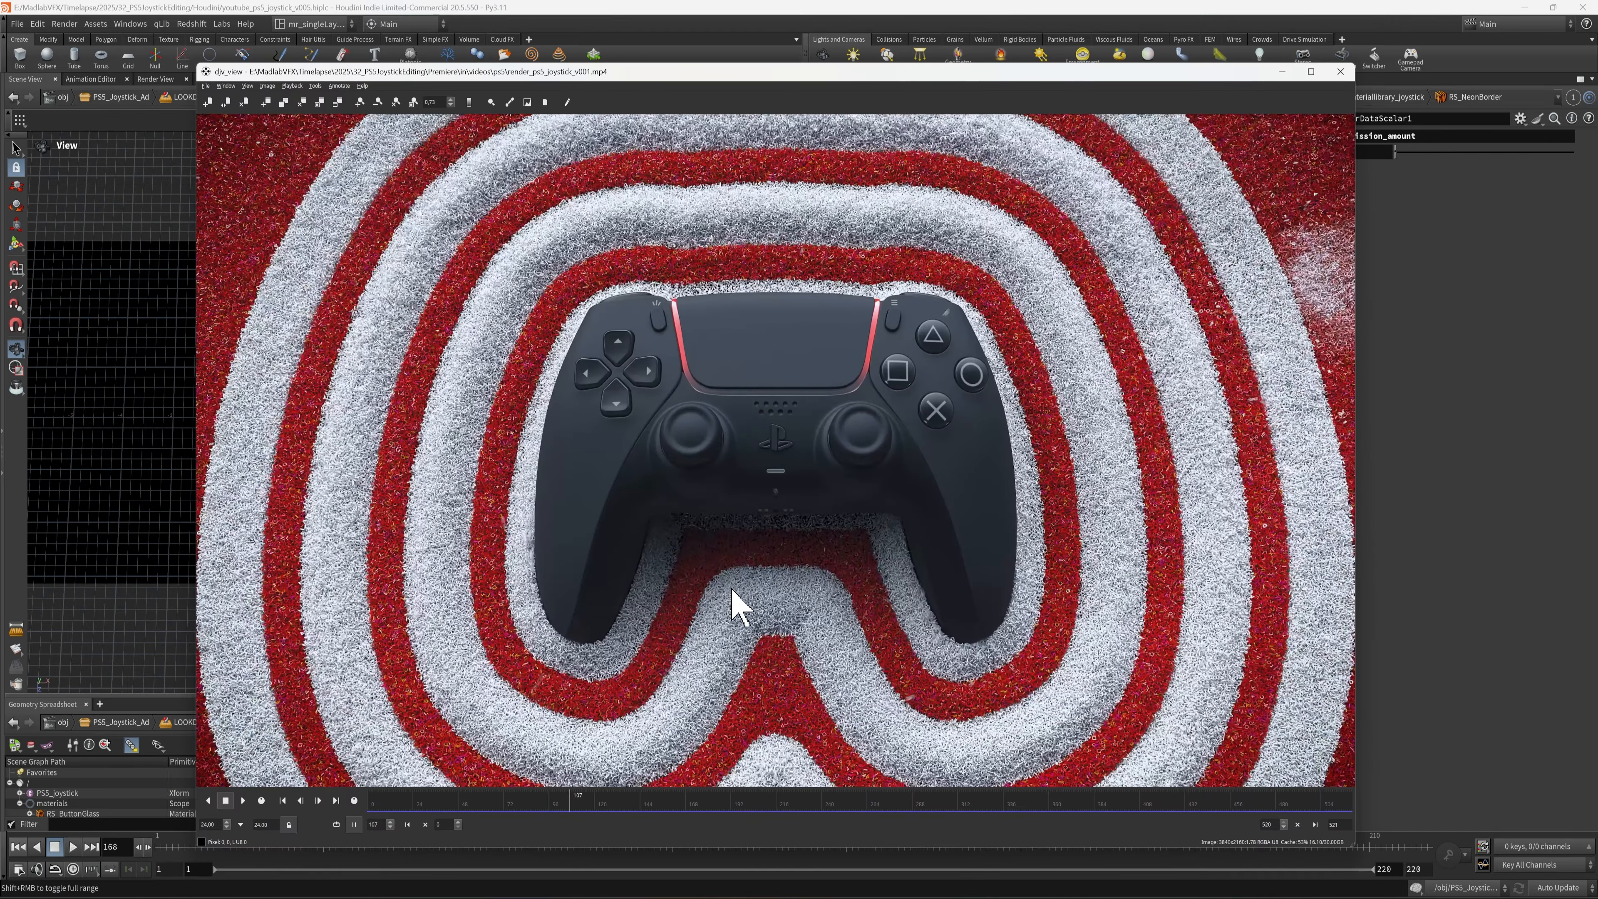
pyautogui.scroll(5, 678, 340)
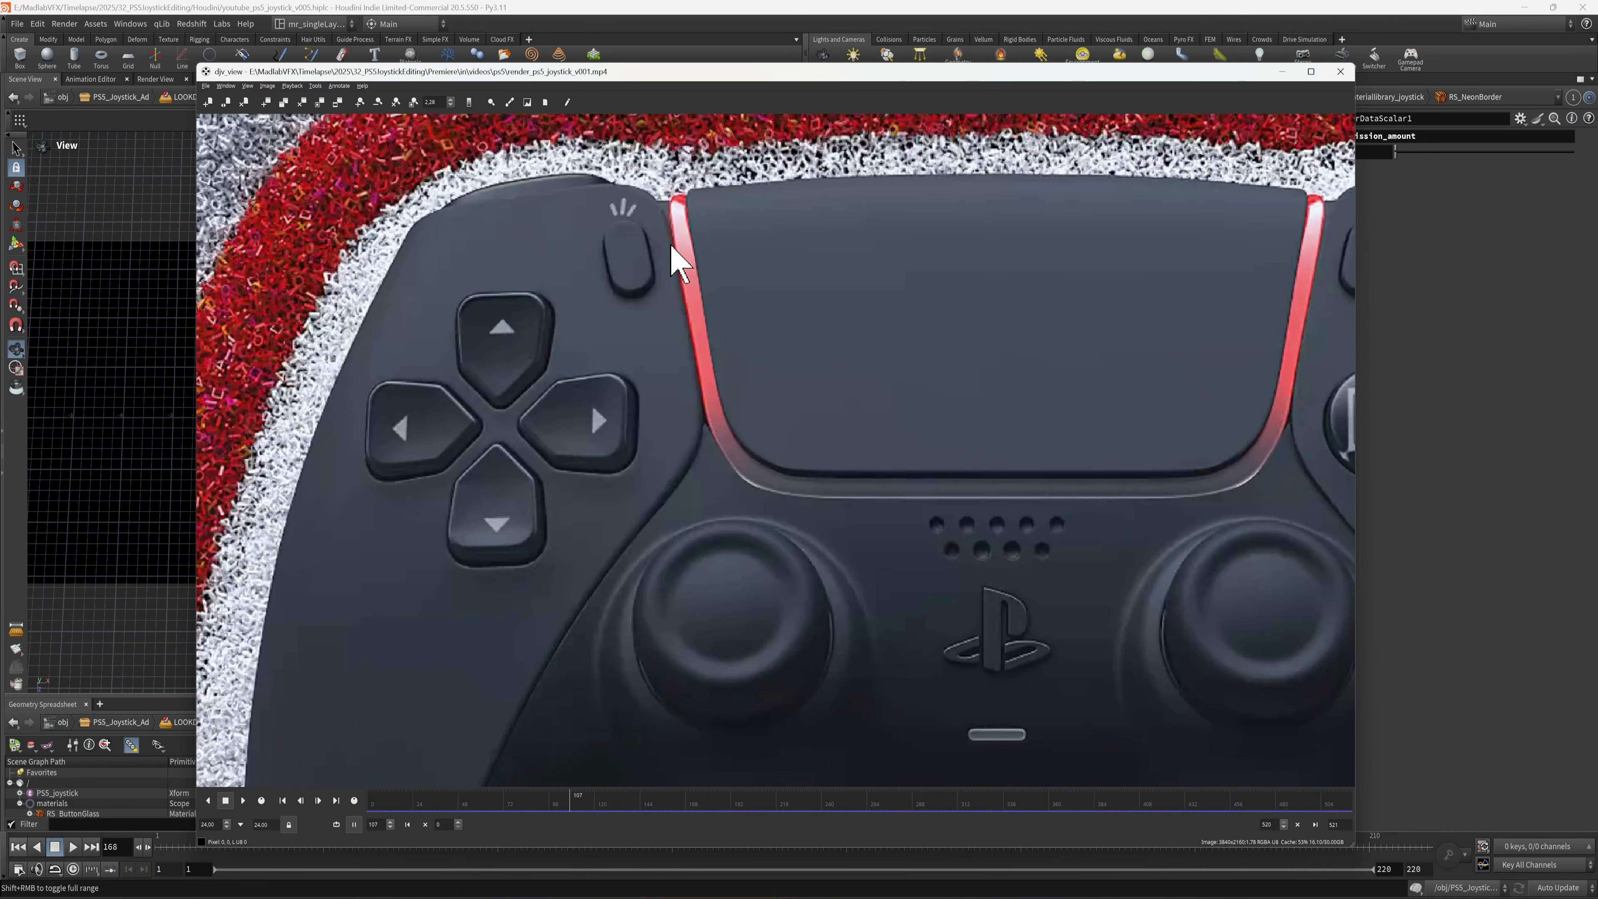
pyautogui.scroll(-3, 702, 357)
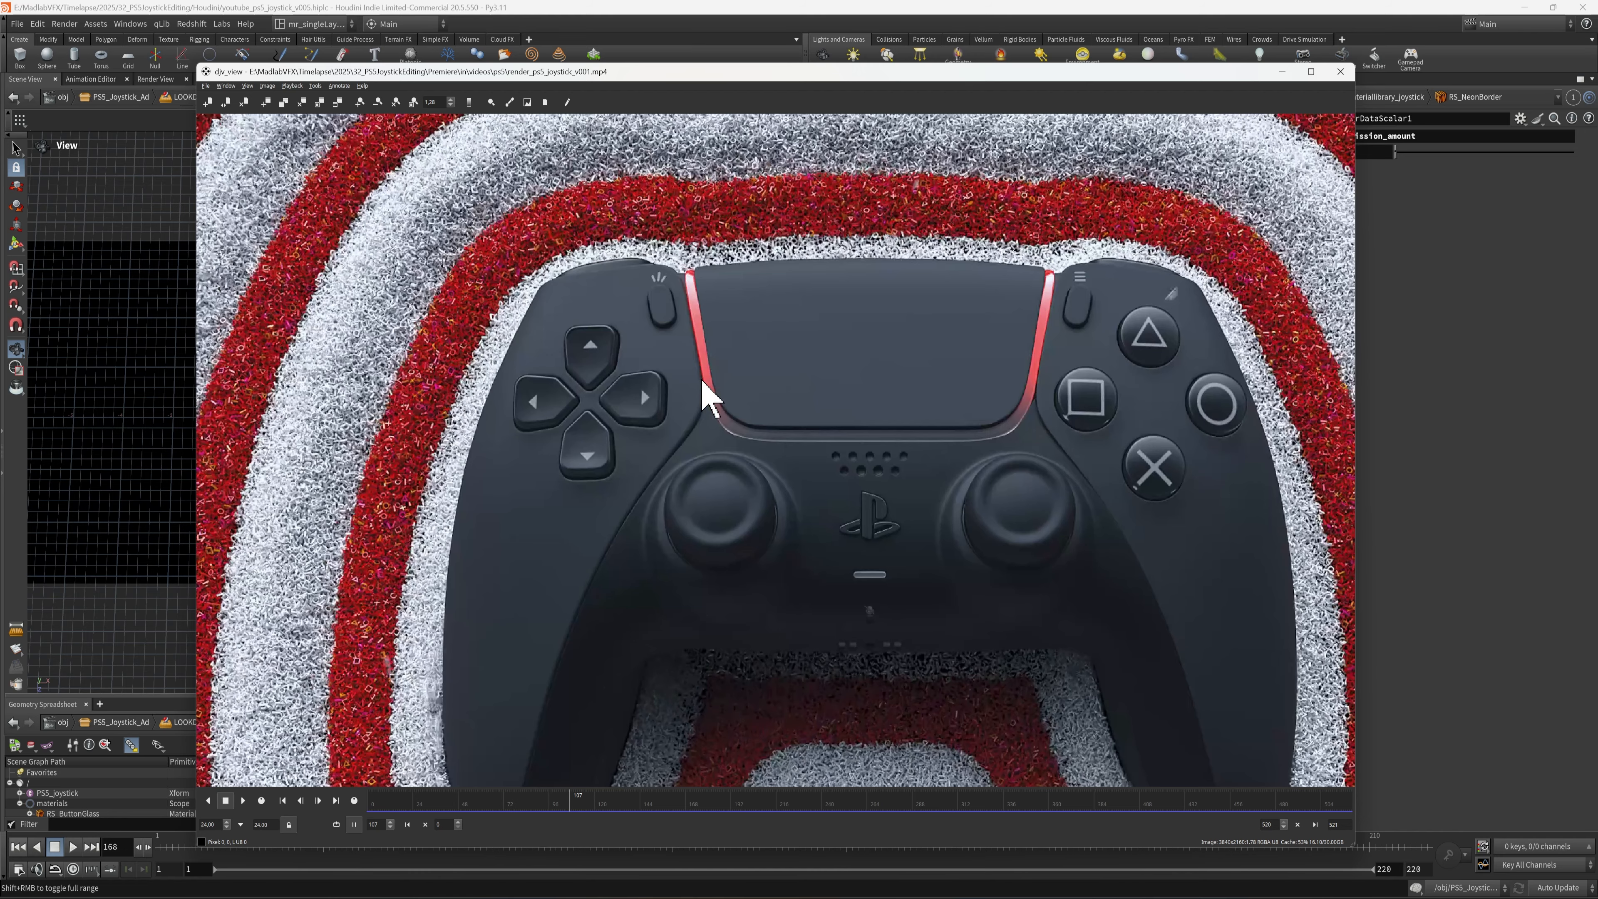
pyautogui.moveTo(786, 390); pyautogui.dragTo(684, 381, button='middle')
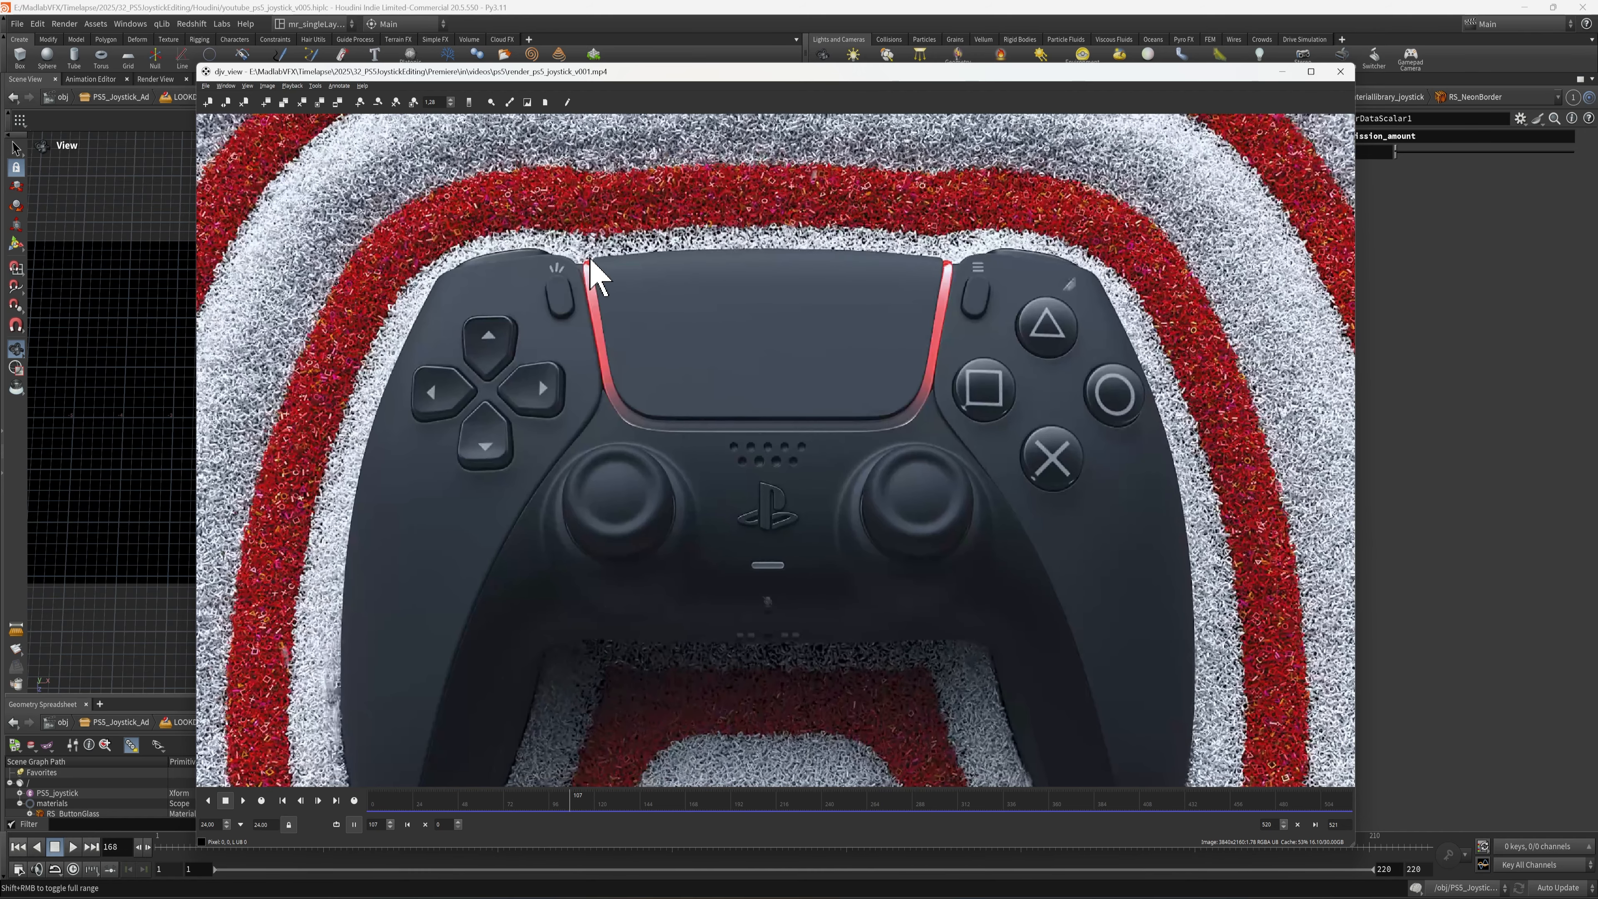
pyautogui.scroll(-3, 660, 368)
pyautogui.moveTo(674, 371); pyautogui.dragTo(735, 360, button='middle')
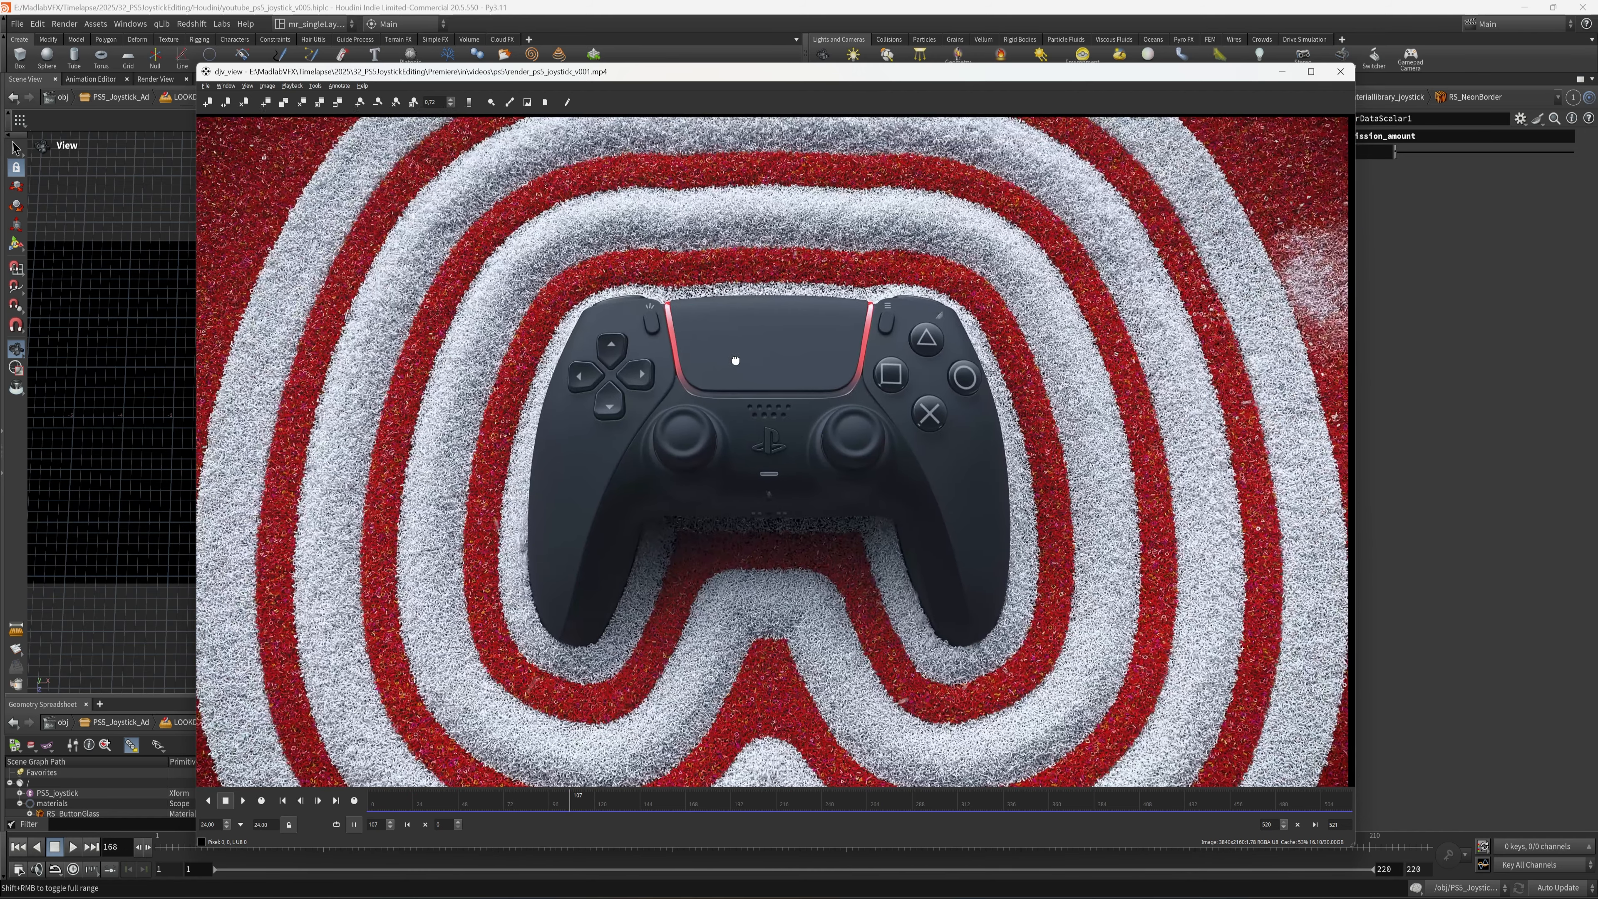
pyautogui.click(1281, 72)
# Enter the geo_joystick_asset network and shift scale_to_houdini and all nodes below it down to make room under attribdelete_N.
pyautogui.press('u')
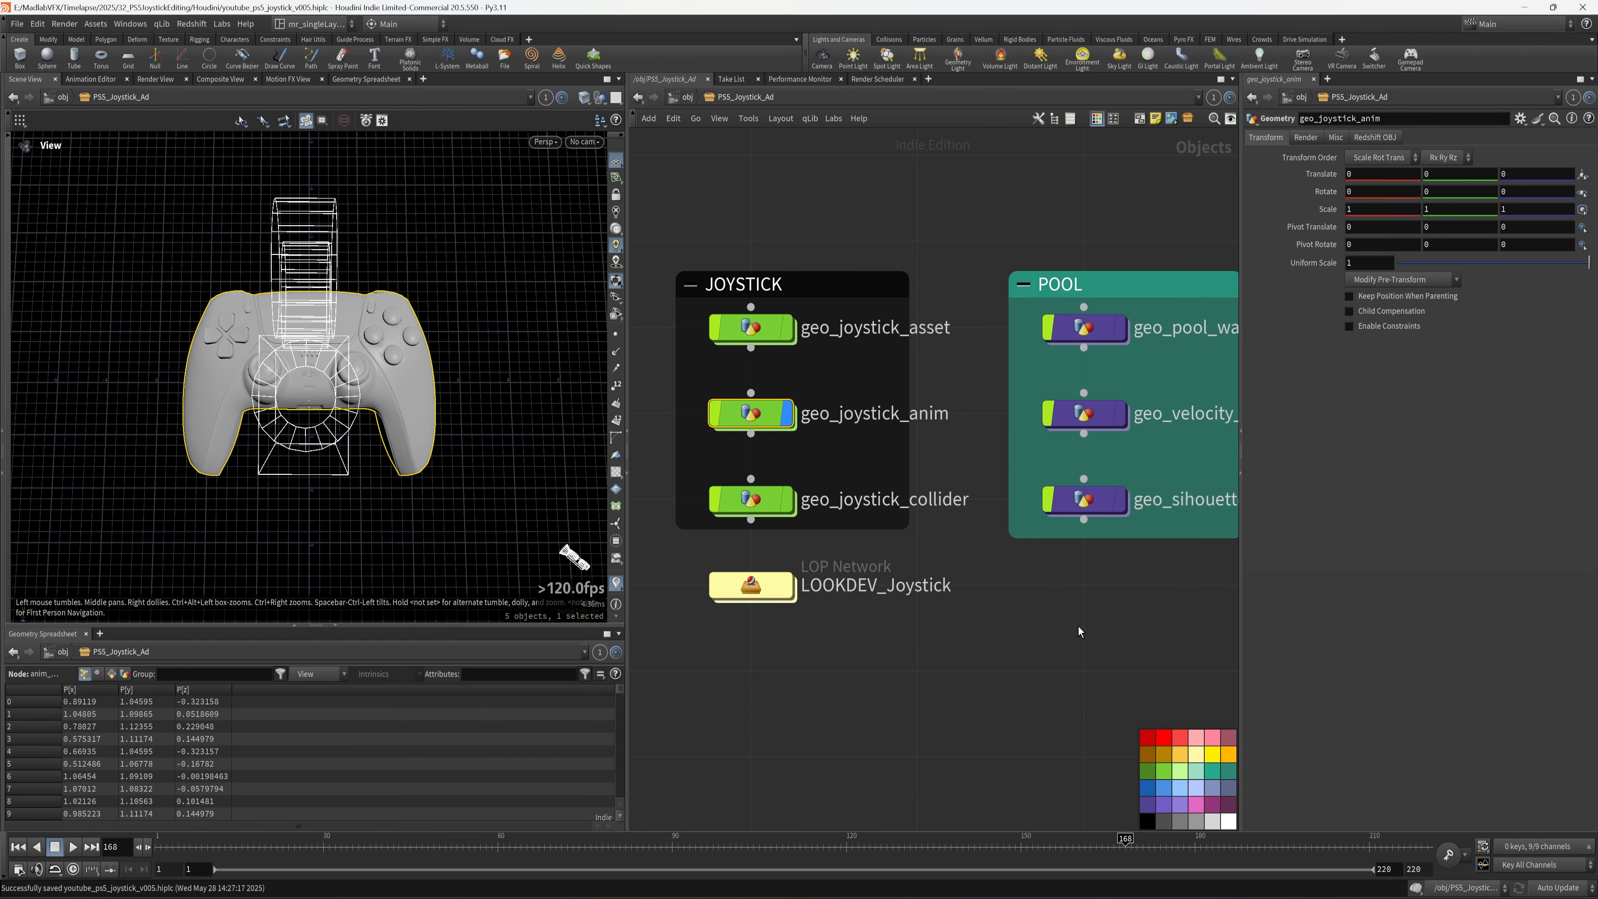
pyautogui.doubleClick(752, 334)
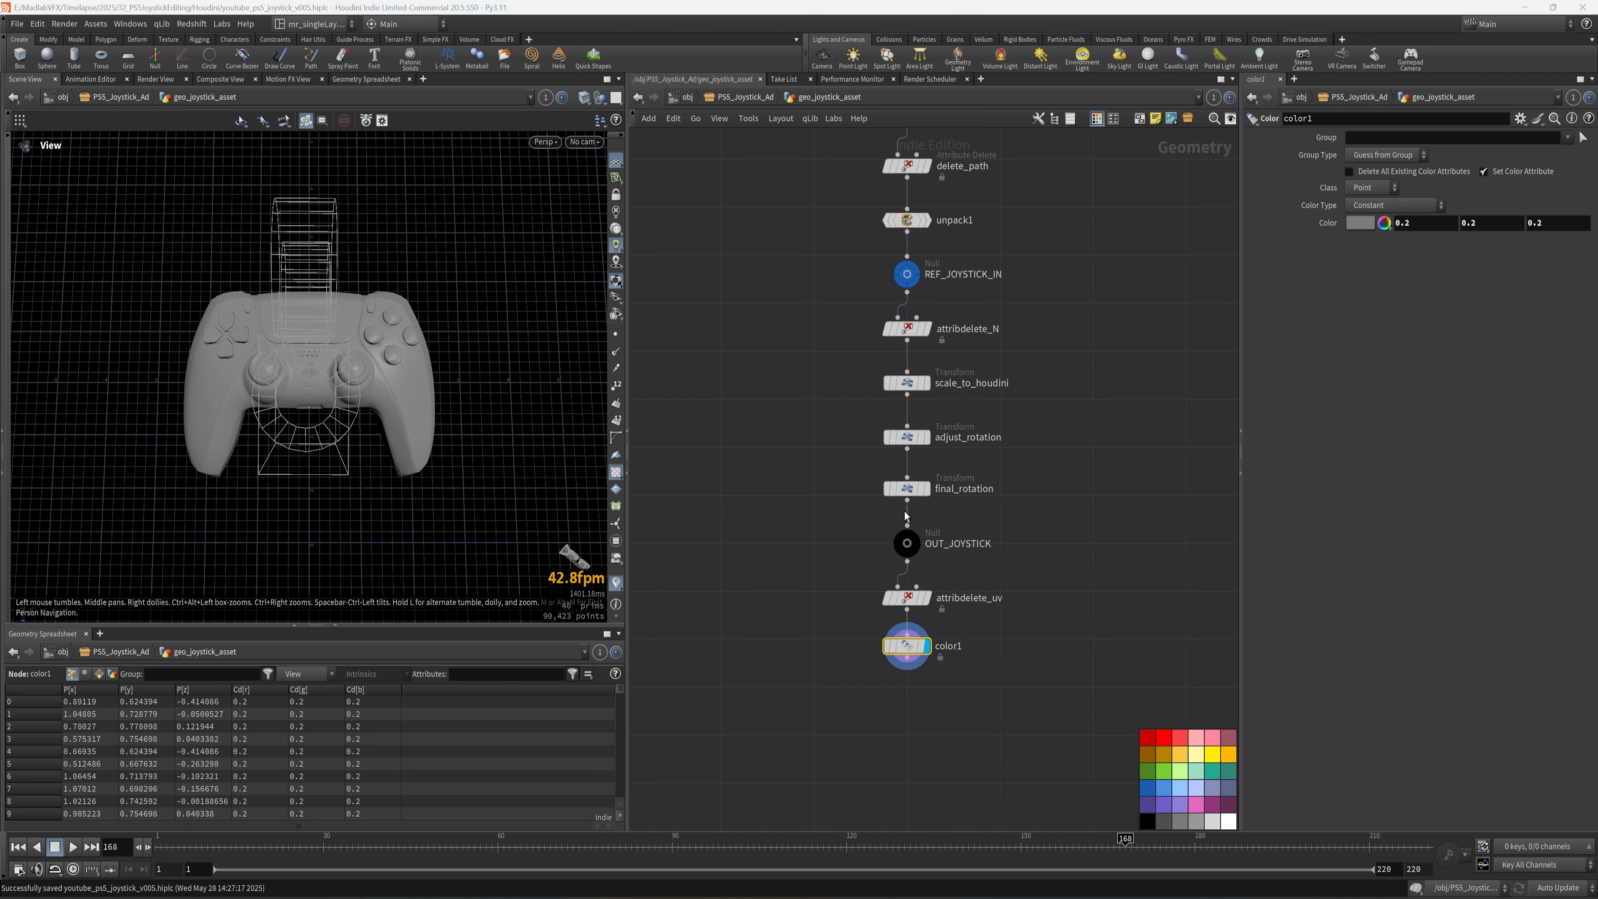
pyautogui.moveTo(1108, 733); pyautogui.dragTo(913, 493)
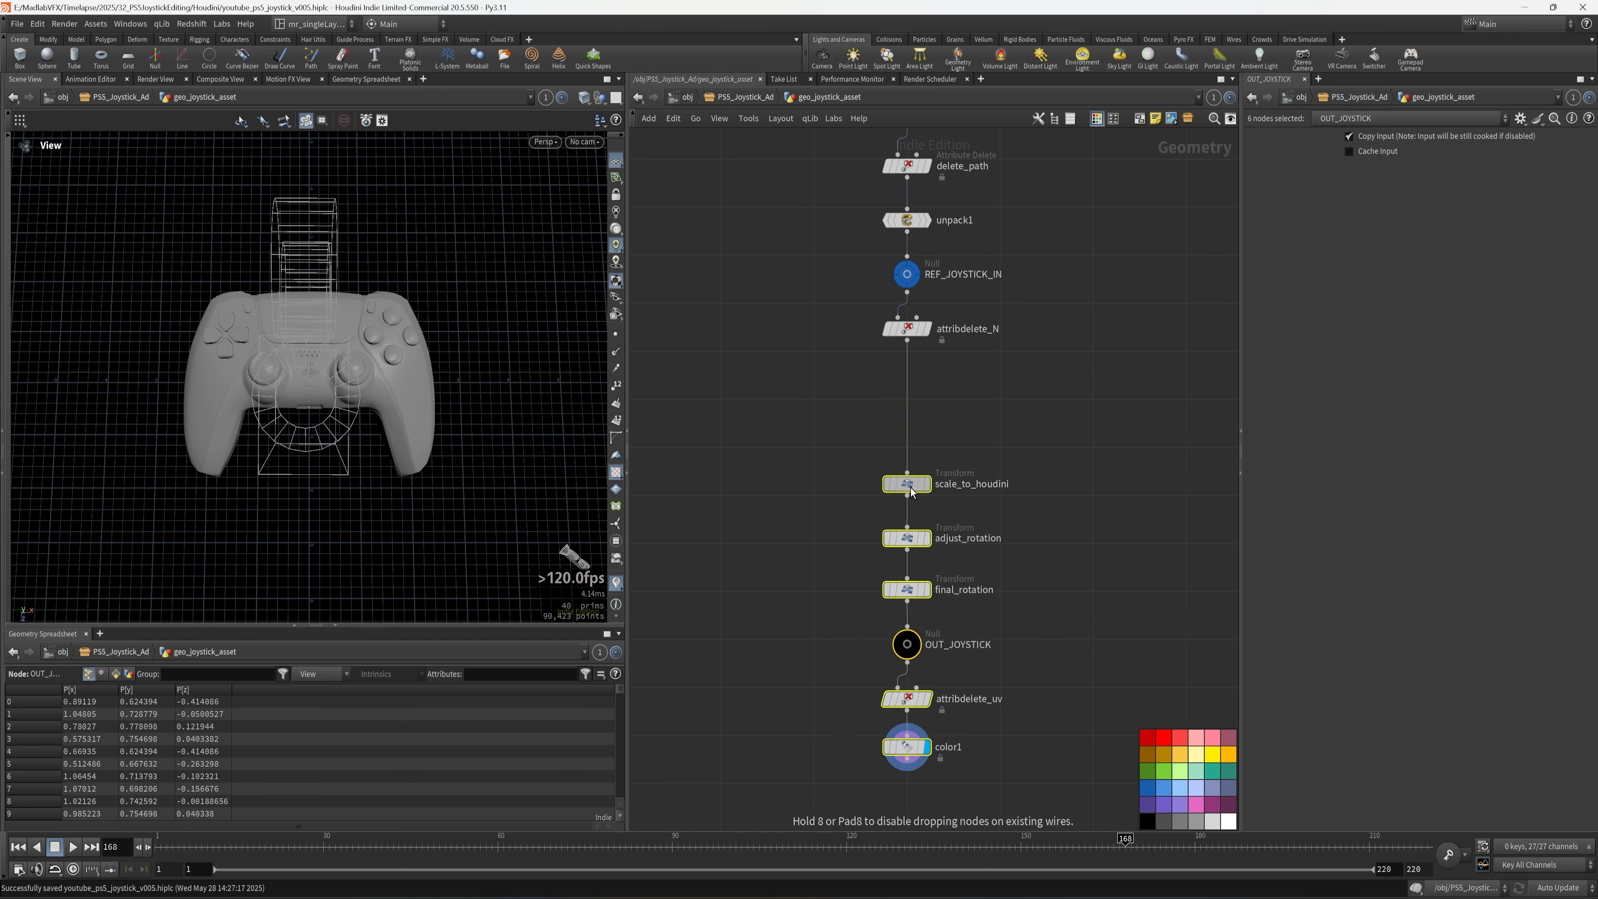
pyautogui.click(977, 439)
# Insert a Subnetwork node on the wire between attribdelete_N and scale_to_houdini.
pyautogui.scroll(4, 978, 440)
pyautogui.press('Tab')
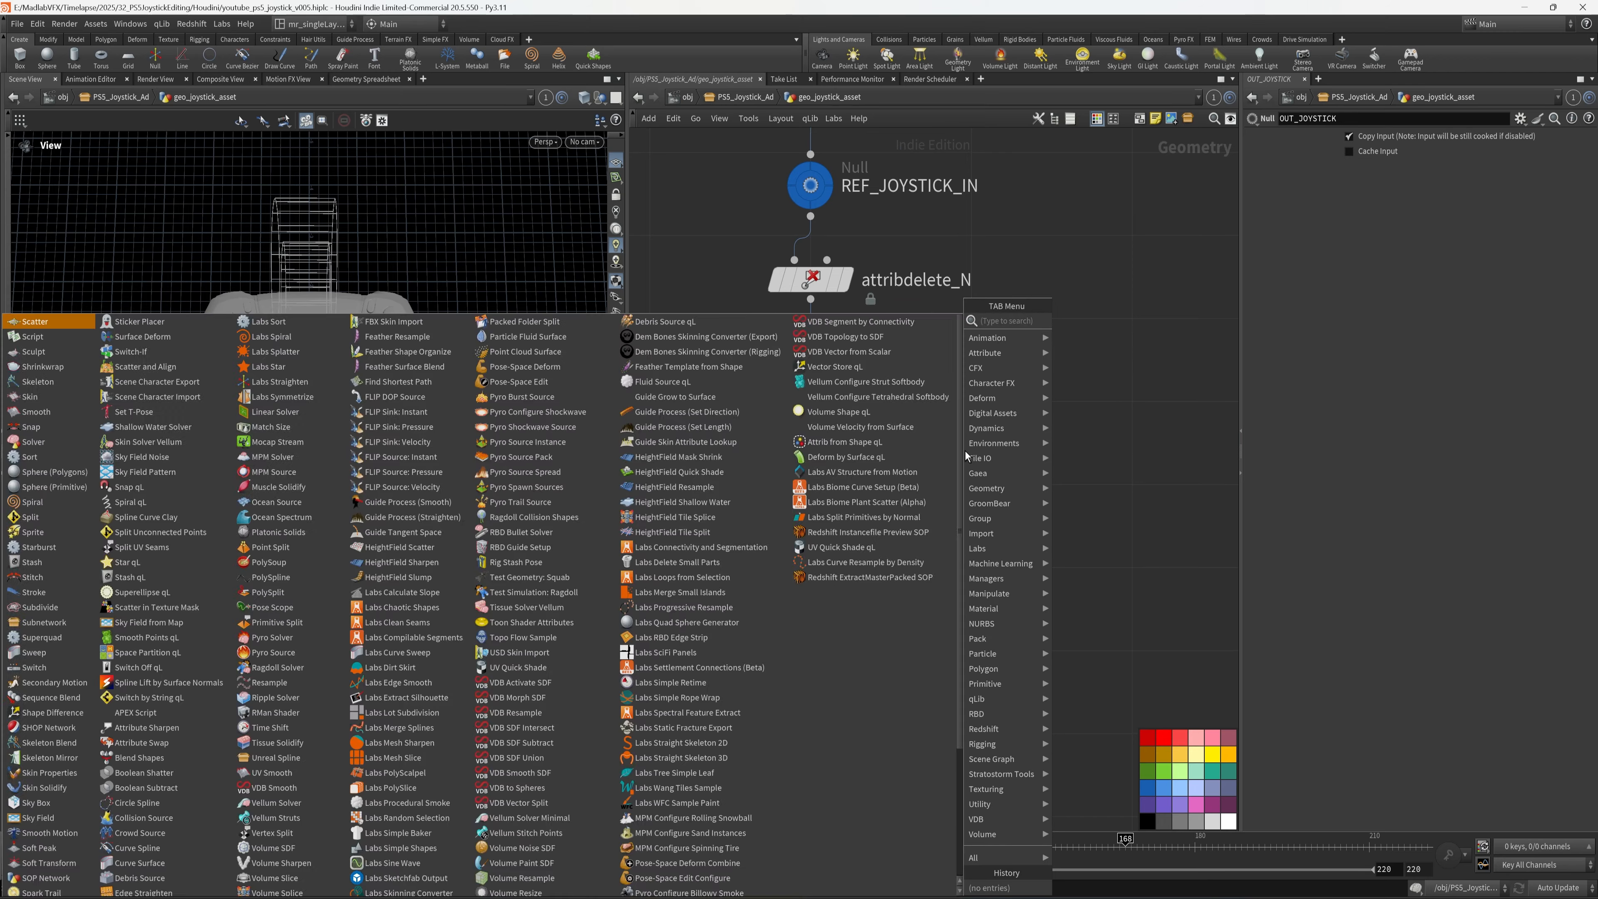
pyautogui.write('sub')
pyautogui.click(1088, 336)
pyautogui.click(846, 373)
pyautogui.moveTo(846, 372); pyautogui.dragTo(814, 392)
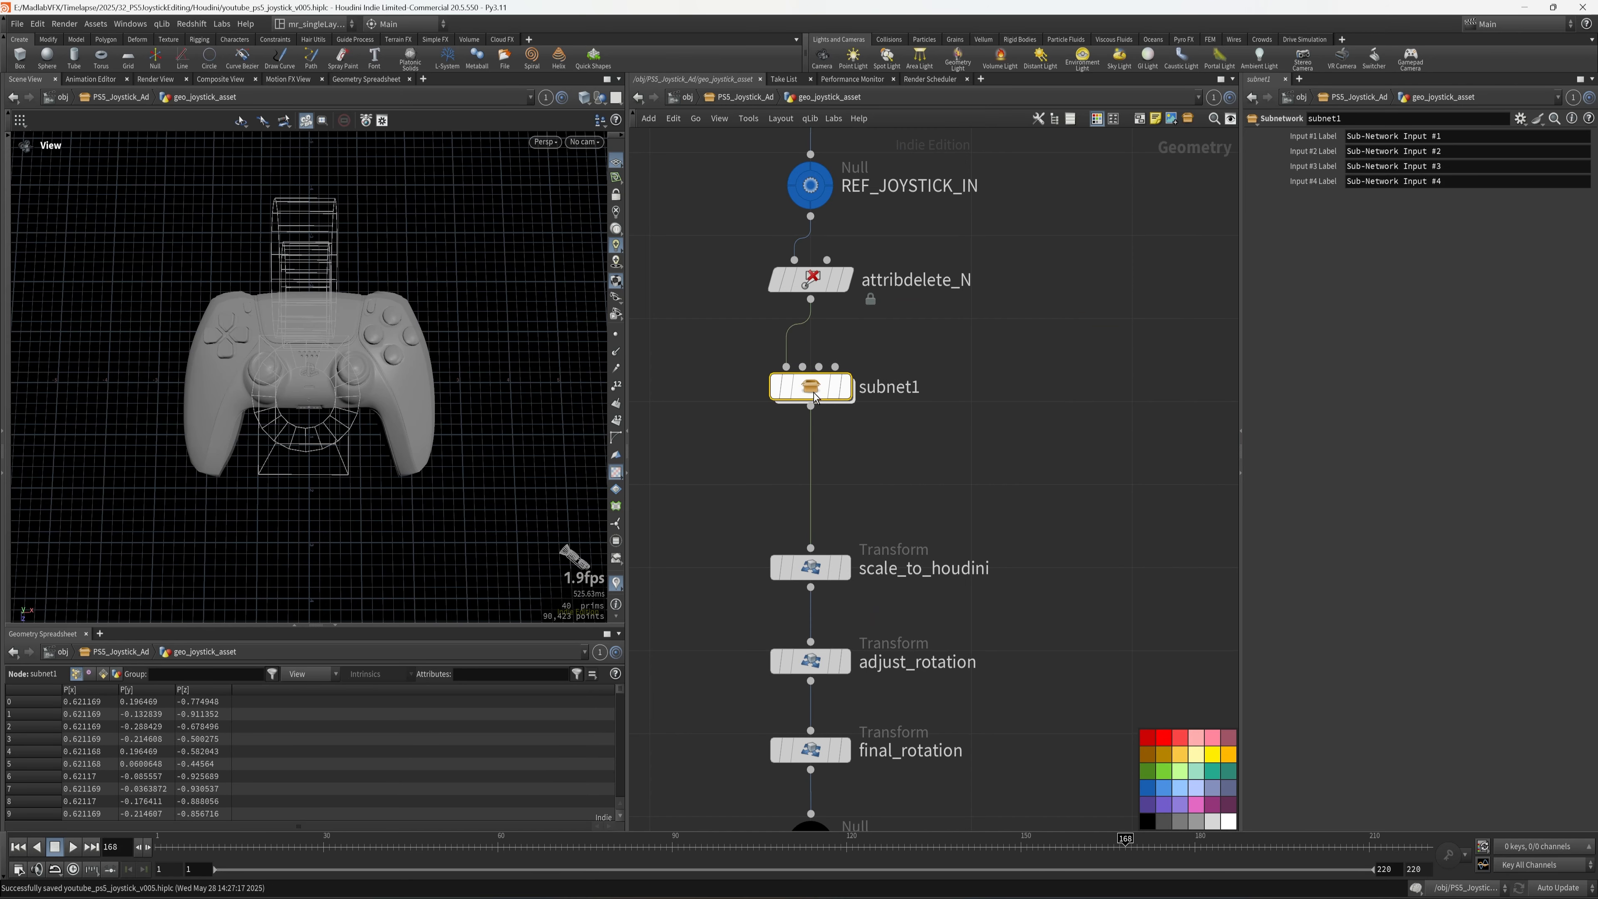
# Rename the new subnetwork emission_mask.
pyautogui.press('F2')
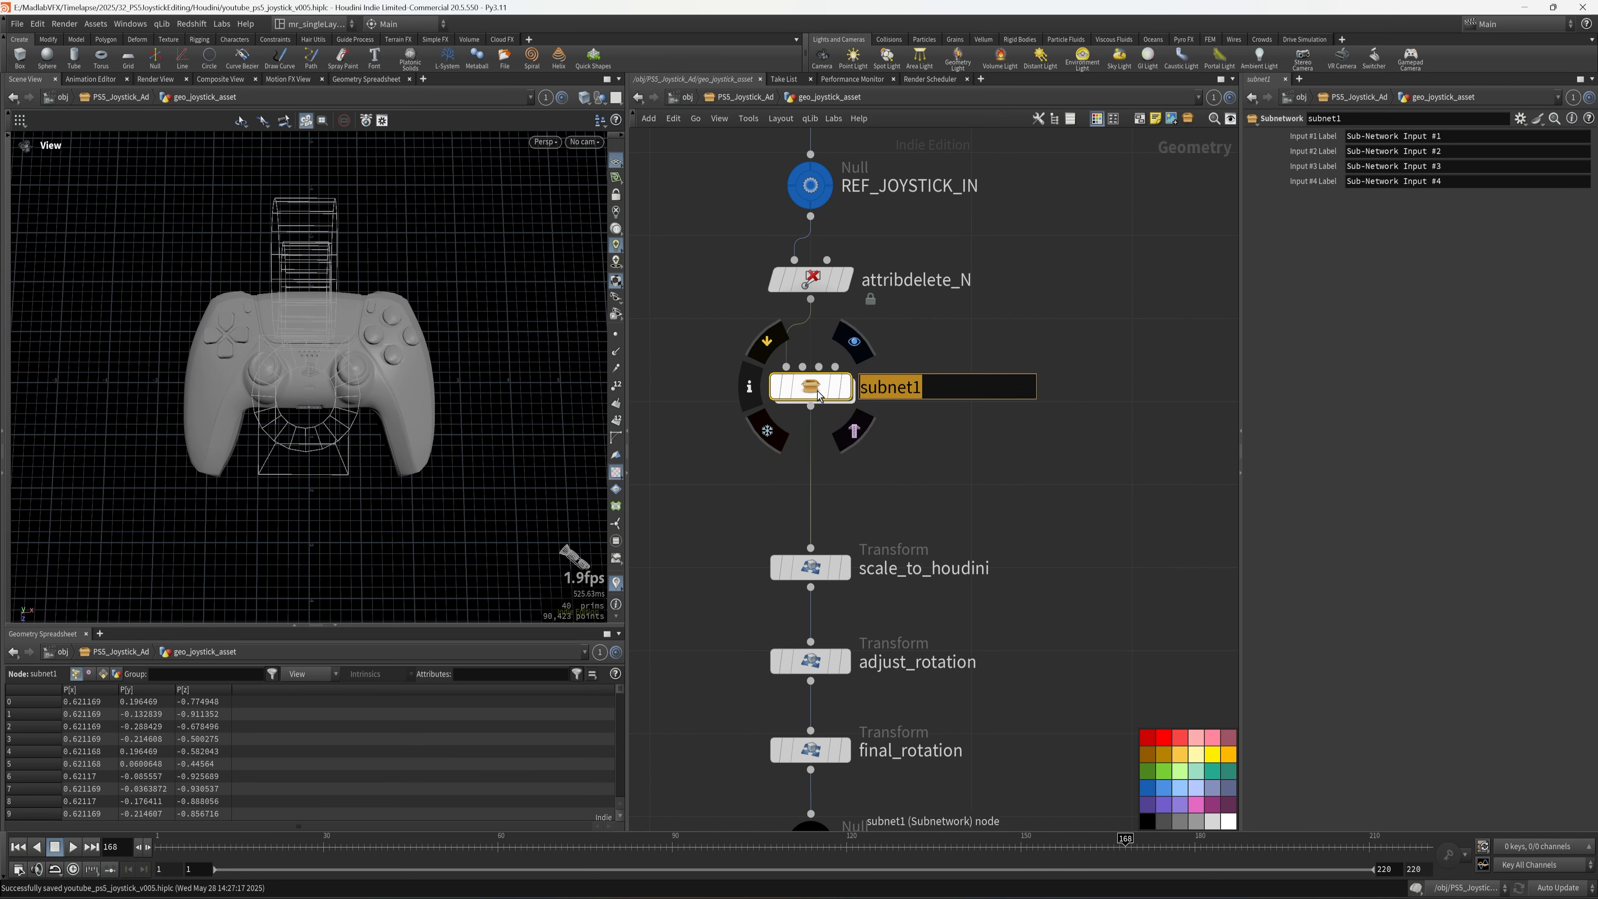
pyautogui.write('emission_mask')
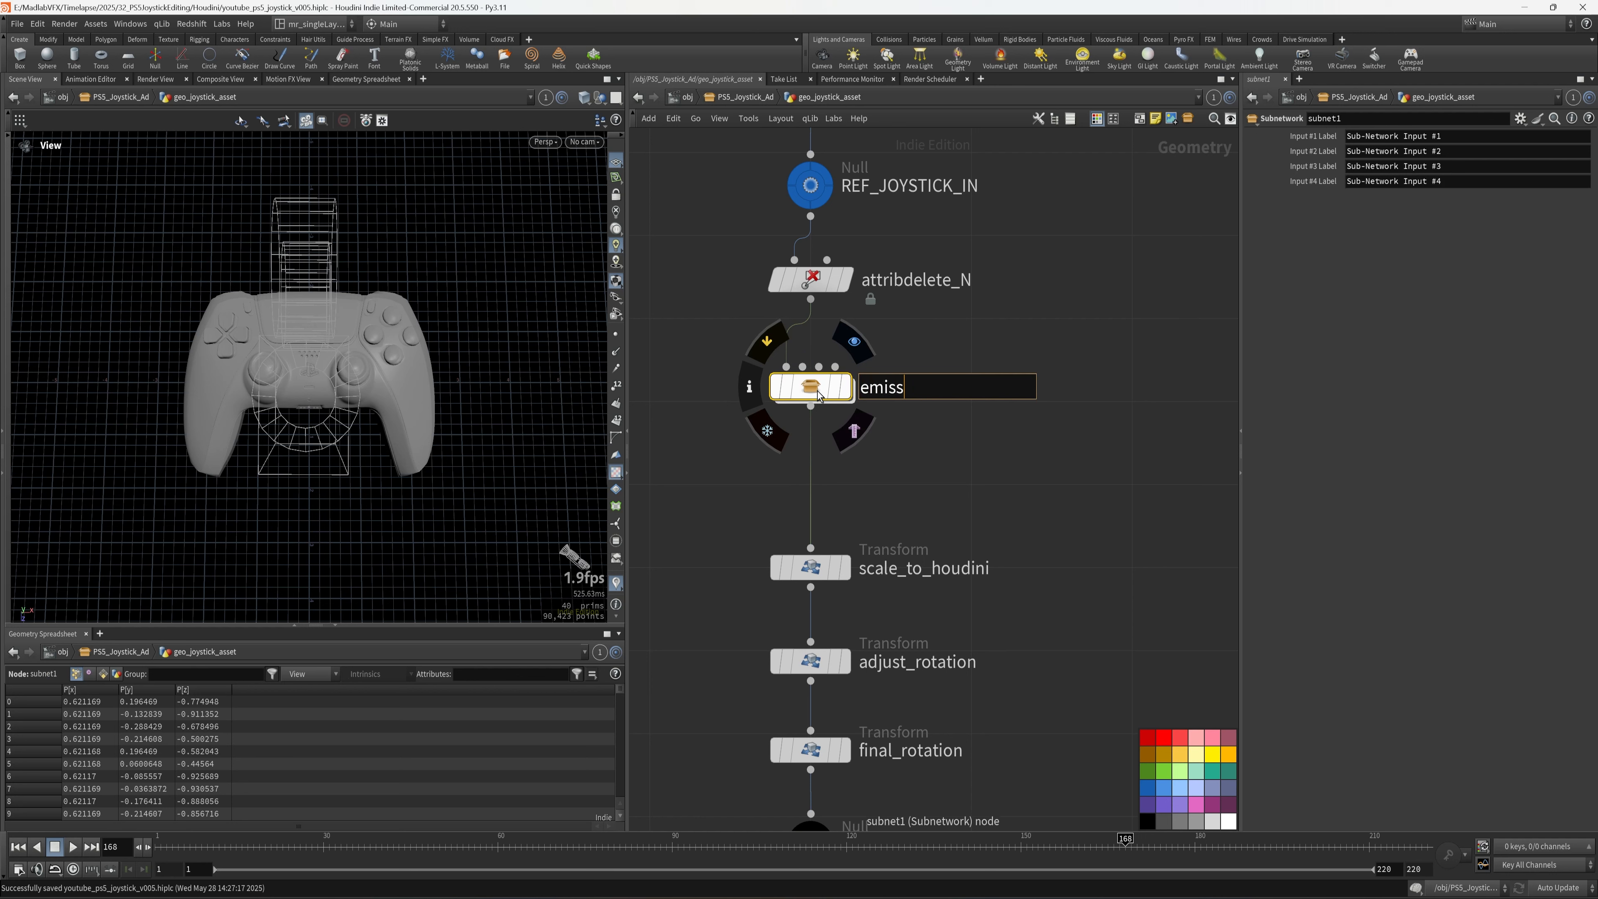
pyautogui.press('Return')
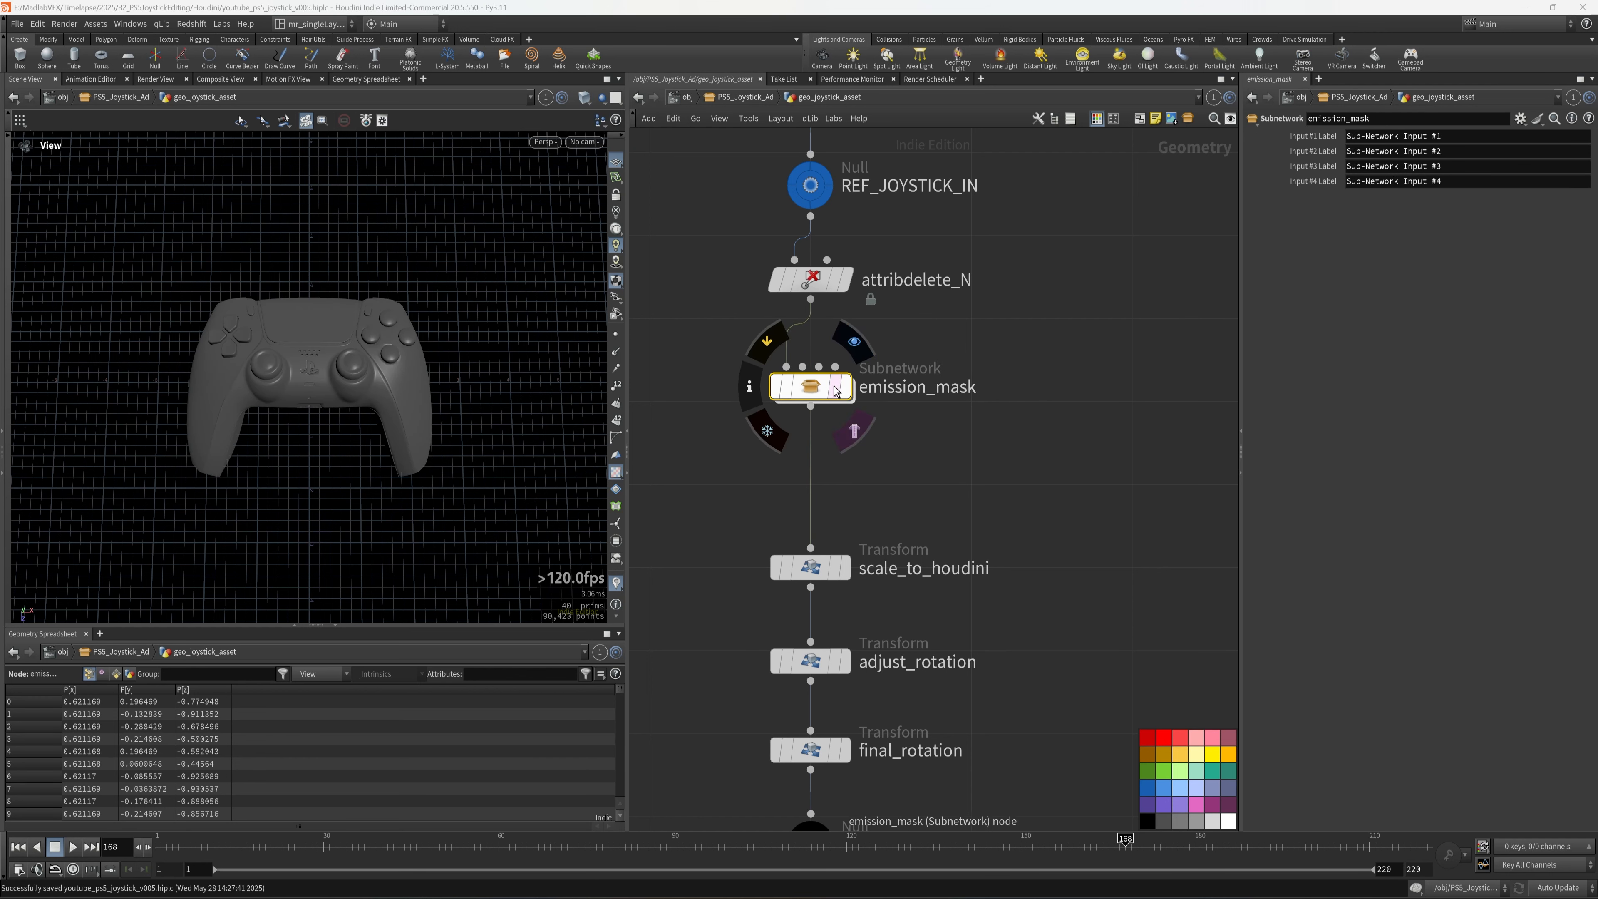
# Inside emission_mask, insert a Split node between the first sub-network input and the output, and display it.
pyautogui.doubleClick(810, 387)
pyautogui.press('Tab')
pyautogui.write('split')
pyautogui.press('Return')
pyautogui.click(859, 448)
pyautogui.click(881, 448)
pyautogui.keyDown('alt'); pyautogui.moveTo(283, 410); pyautogui.dragTo(359, 327); pyautogui.keyUp('alt')
pyautogui.scroll(4, 315, 378)
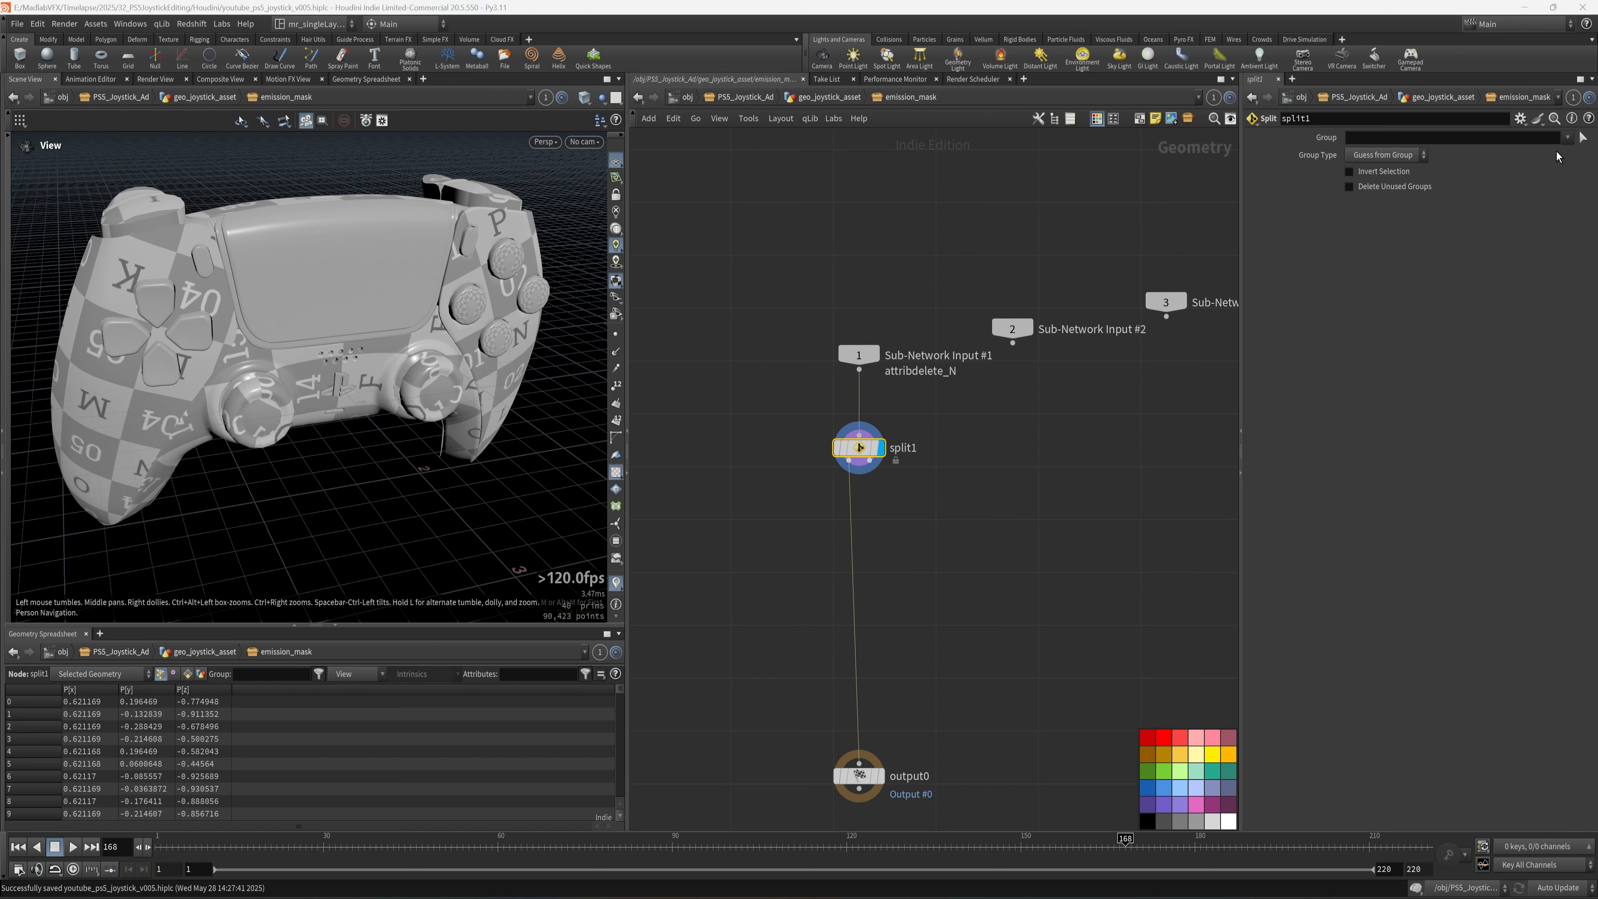
pyautogui.click(1568, 137)
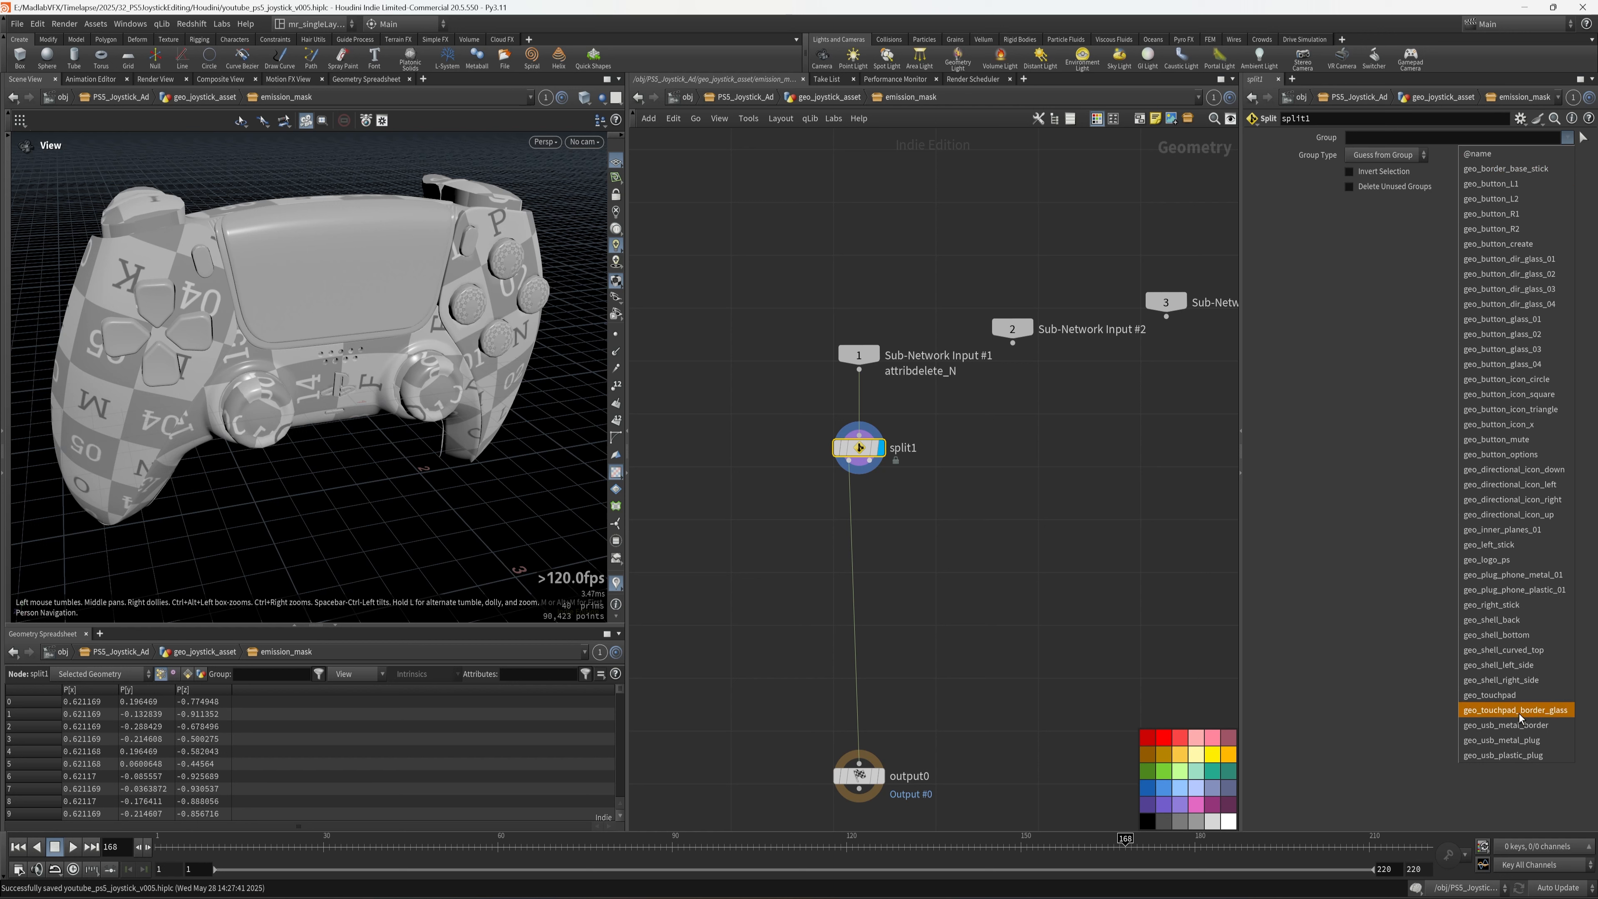
pyautogui.click(1535, 709)
pyautogui.moveTo(996, 533); pyautogui.dragTo(1014, 495, button='middle')
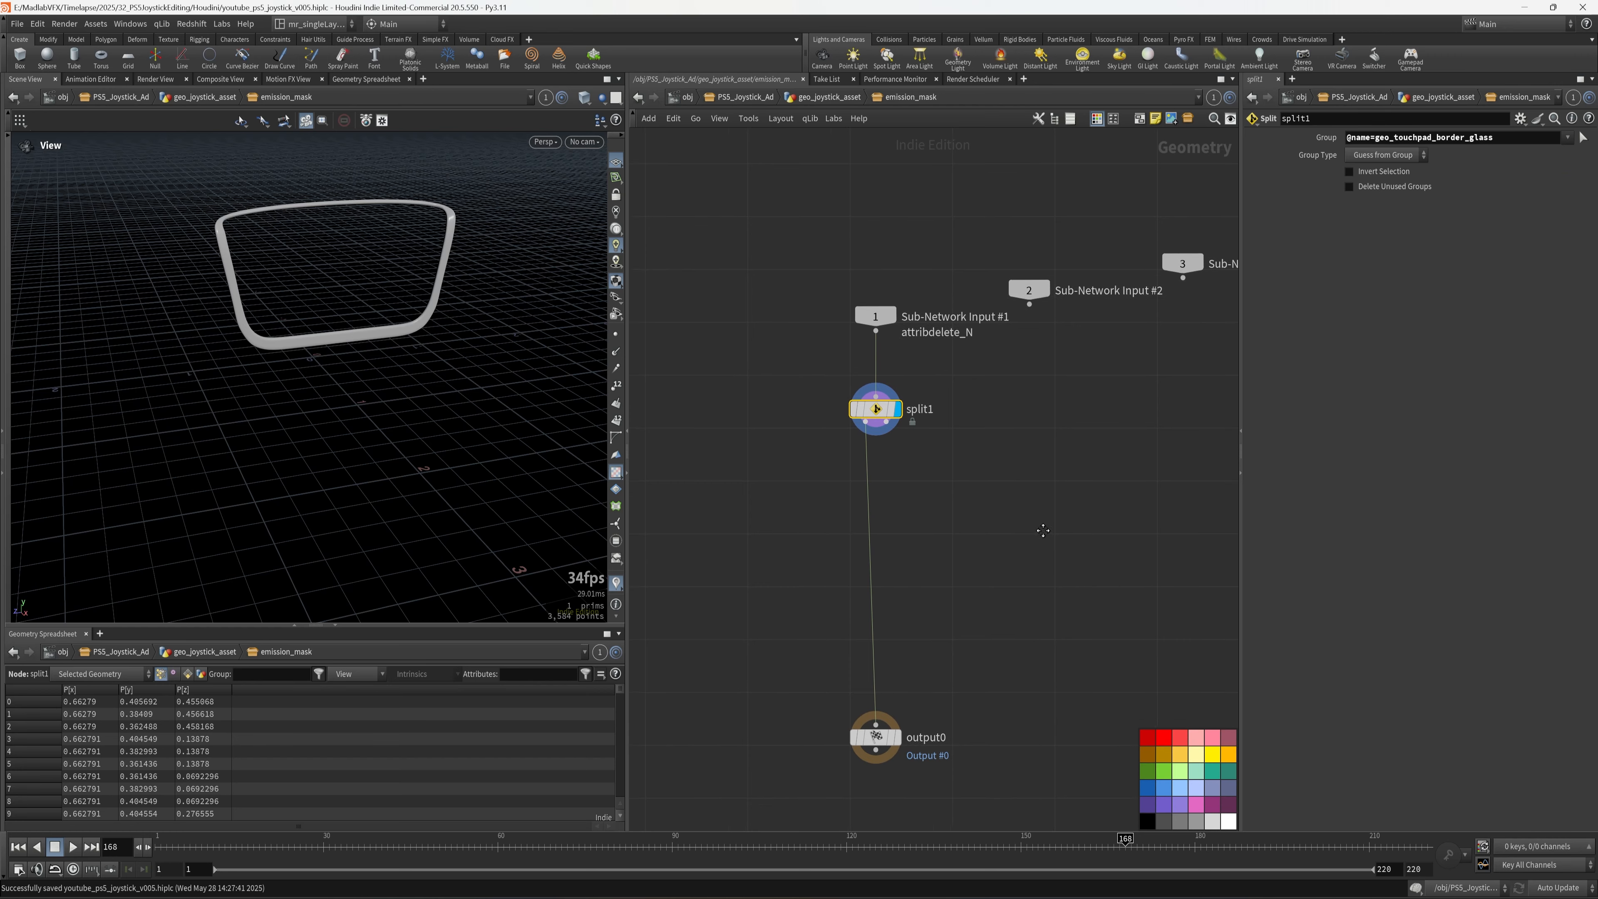
# Add a Bound node fed by split1's first output, place it to the side of the main wire, and display it.
pyautogui.moveTo(1065, 574); pyautogui.dragTo(1148, 507, button='middle')
pyautogui.press('Tab')
pyautogui.press('Escape')
pyautogui.press('Tab')
pyautogui.write('box')
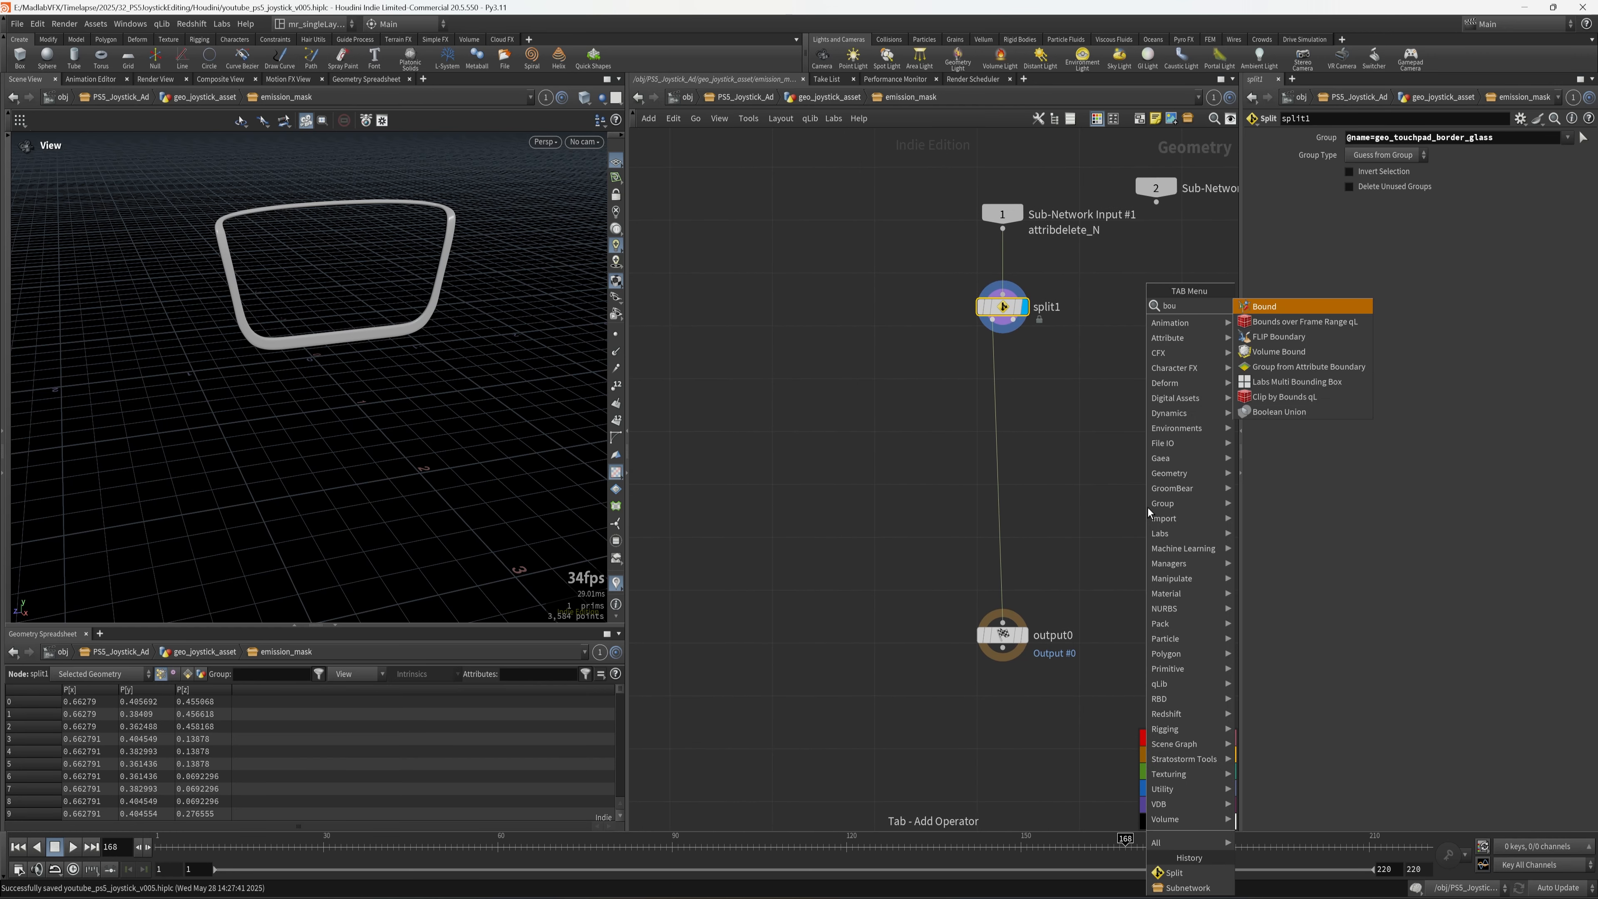
pyautogui.click(1301, 338)
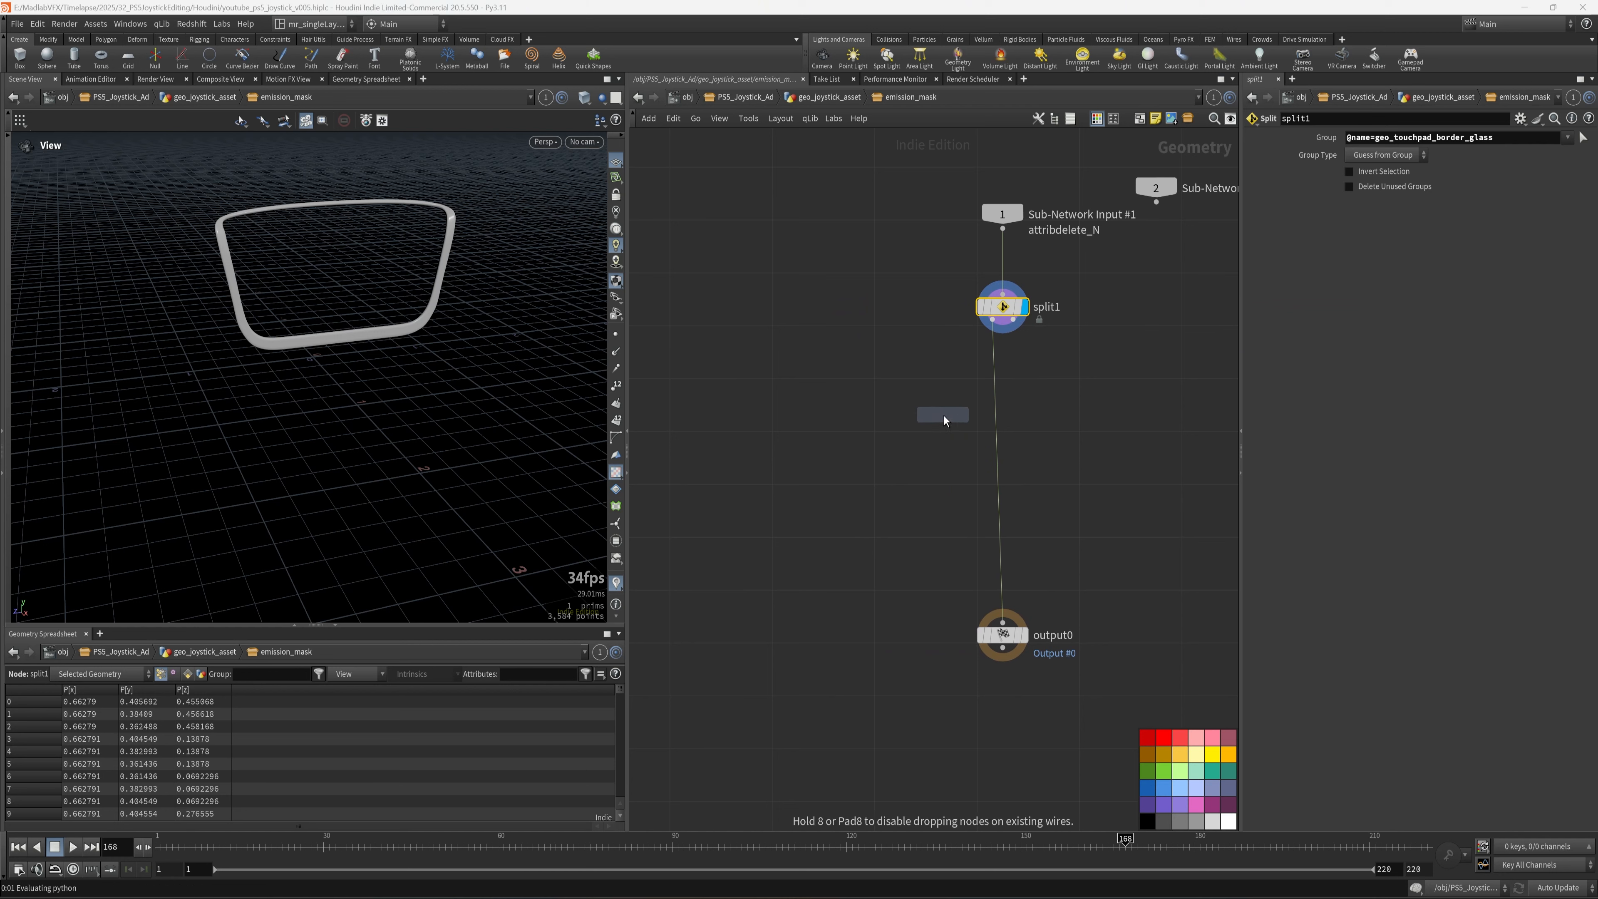
pyautogui.click(883, 415)
pyautogui.moveTo(881, 414); pyautogui.dragTo(836, 406)
pyautogui.moveTo(993, 320); pyautogui.dragTo(843, 387)
pyautogui.click(859, 406)
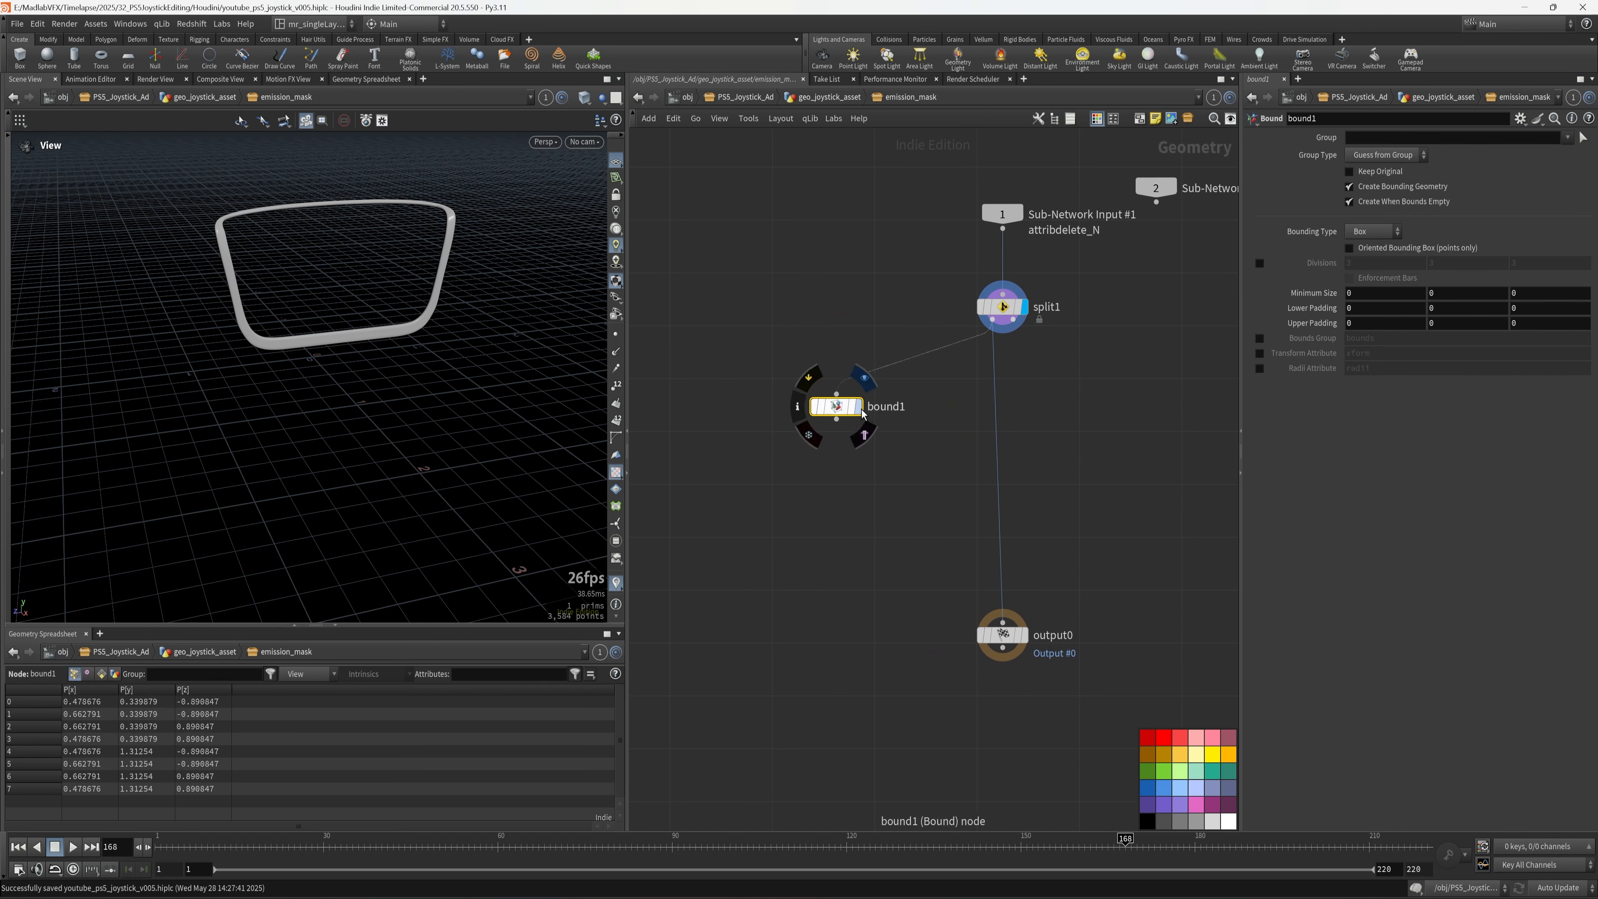
# Add a Color node beside bound1, fed by split1's first output, and route both branches through a shared wire dot.
pyautogui.moveTo(902, 528); pyautogui.dragTo(927, 461, button='middle')
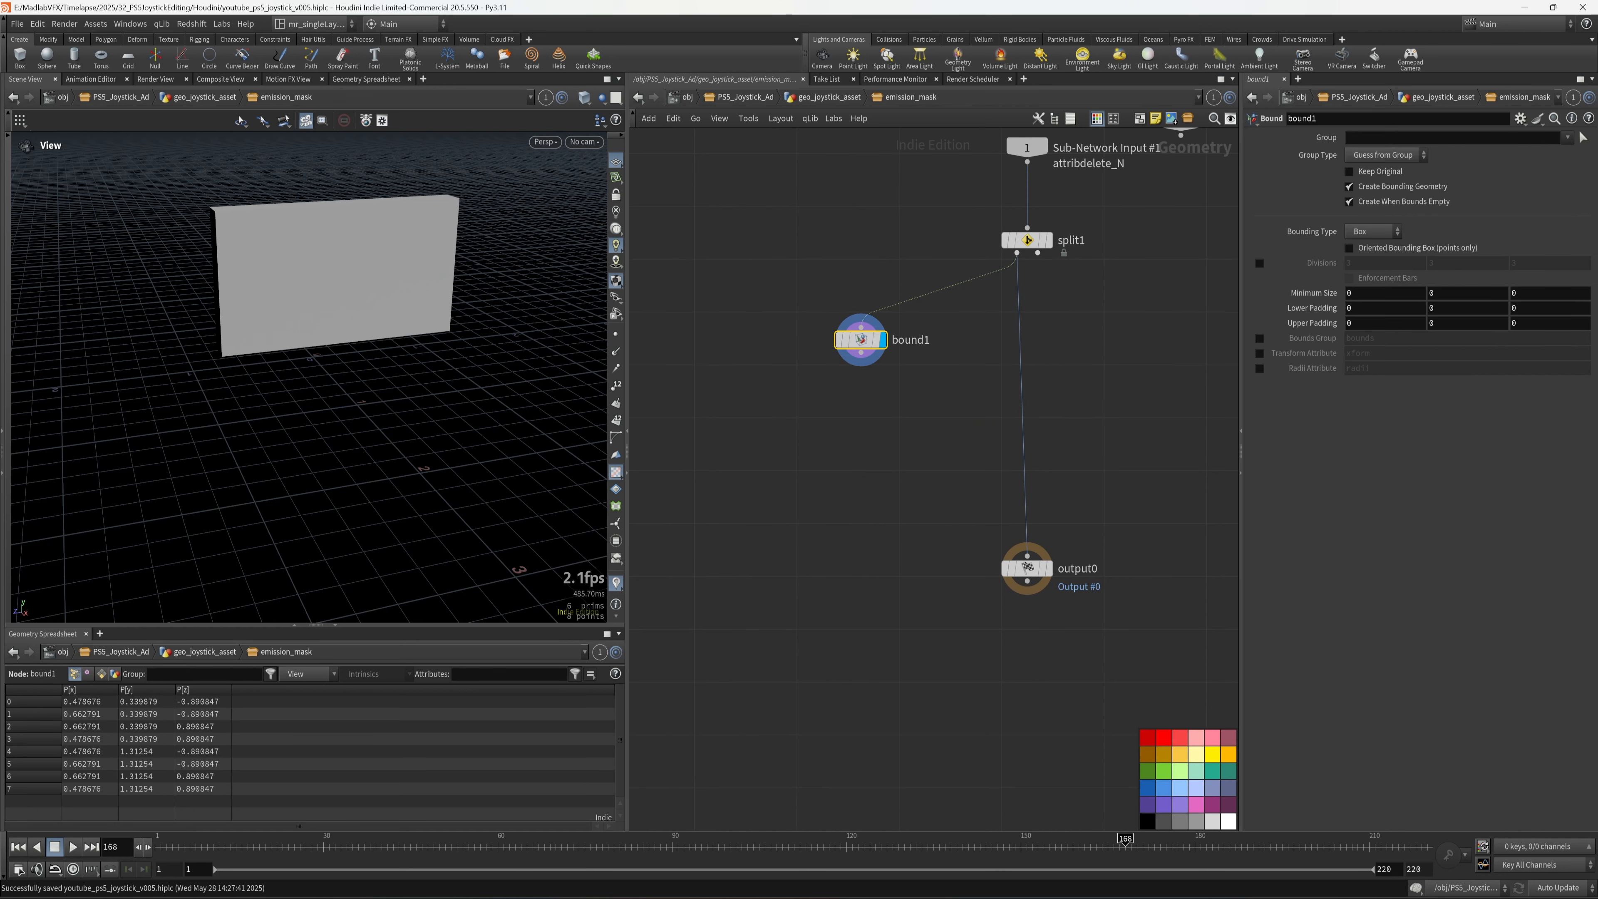
pyautogui.moveTo(813, 430); pyautogui.dragTo(884, 452, button='middle')
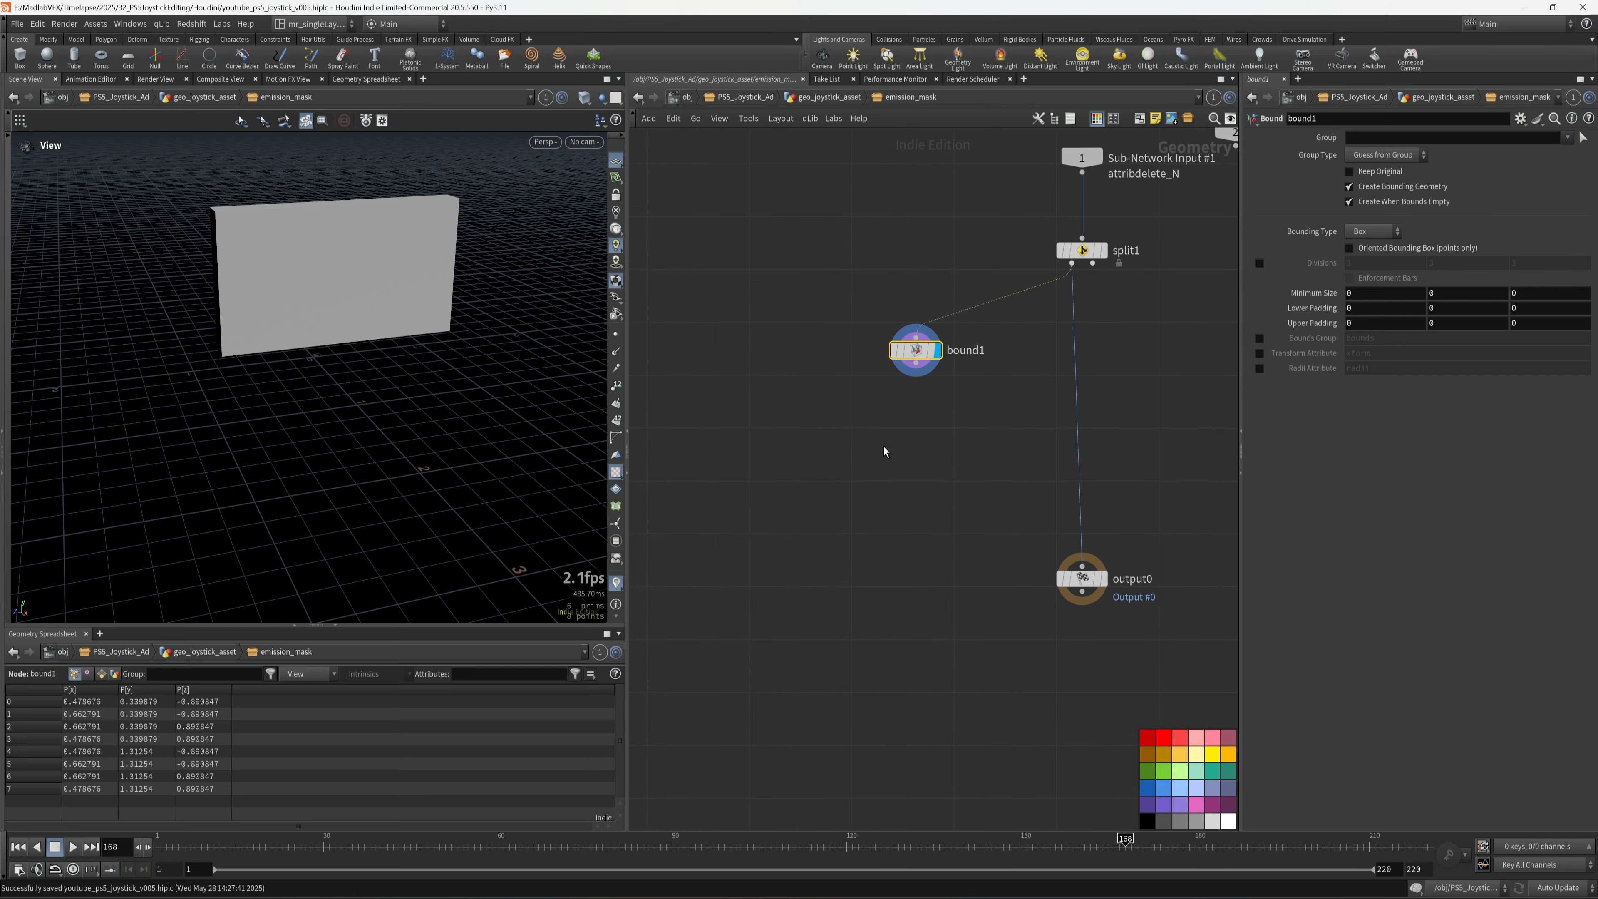
pyautogui.press('Tab')
pyautogui.write('color')
pyautogui.click(1000, 291)
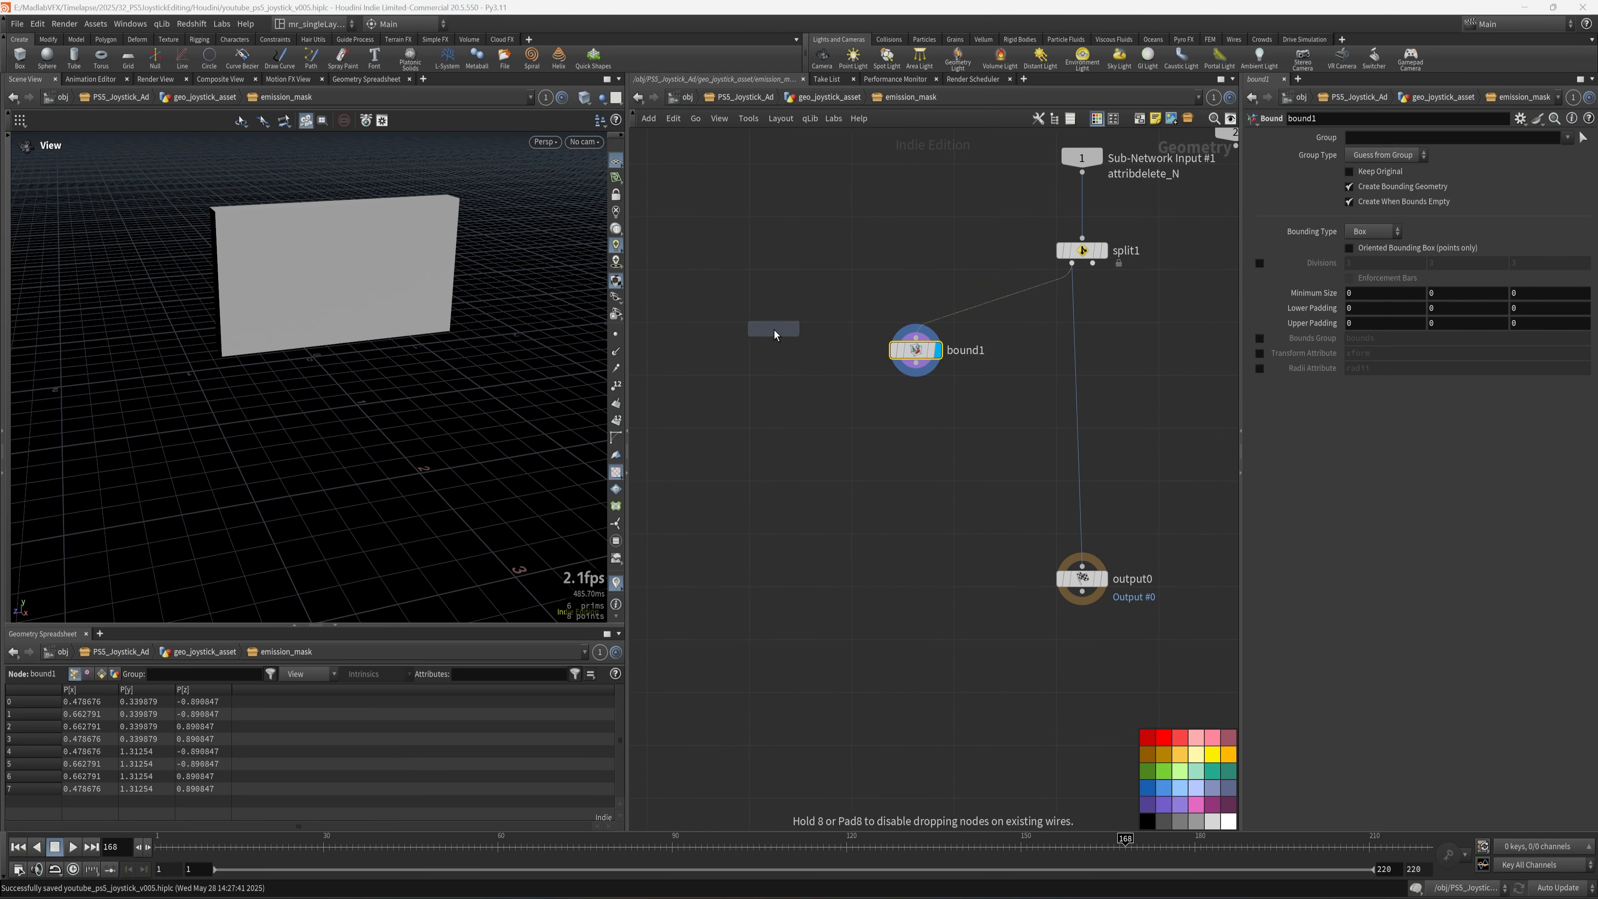
pyautogui.click(717, 334)
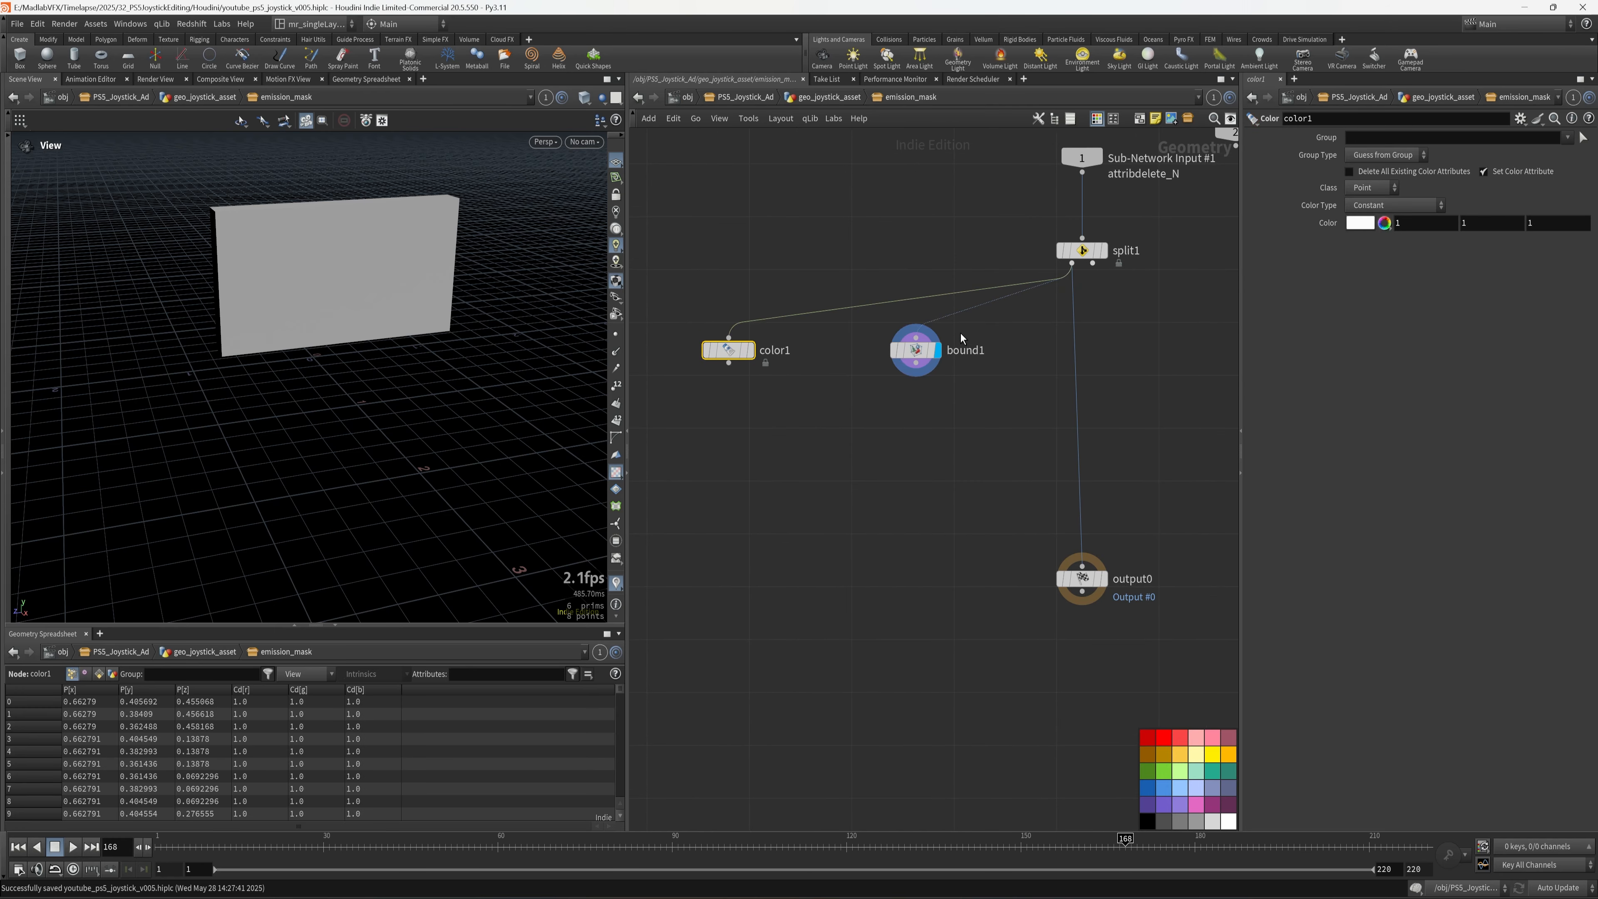
pyautogui.keyDown('alt'); pyautogui.moveTo(893, 302); pyautogui.dragTo(817, 288); pyautogui.keyUp('alt')
pyautogui.moveTo(844, 469); pyautogui.dragTo(928, 453, button='middle')
# Add a Sphere (Polygons) node below bound1, wire bound1 into it, and display it in wireframe.
pyautogui.click(906, 277)
pyautogui.press('Tab')
pyautogui.write('sph')
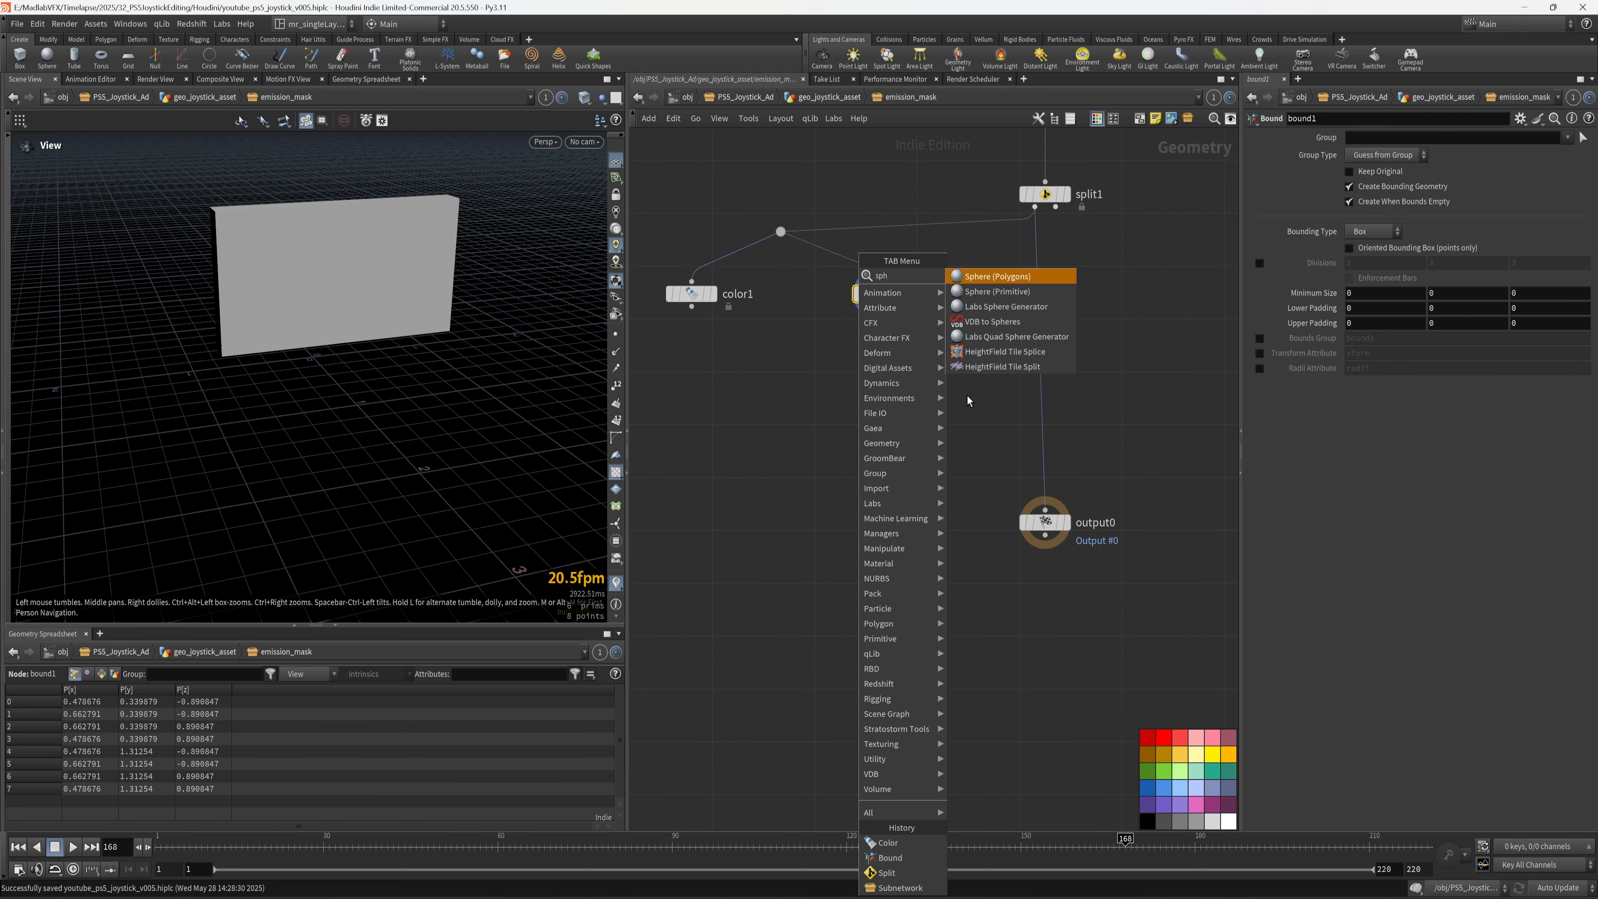
pyautogui.press('Return')
pyautogui.click(881, 354)
pyautogui.moveTo(879, 307); pyautogui.dragTo(879, 349)
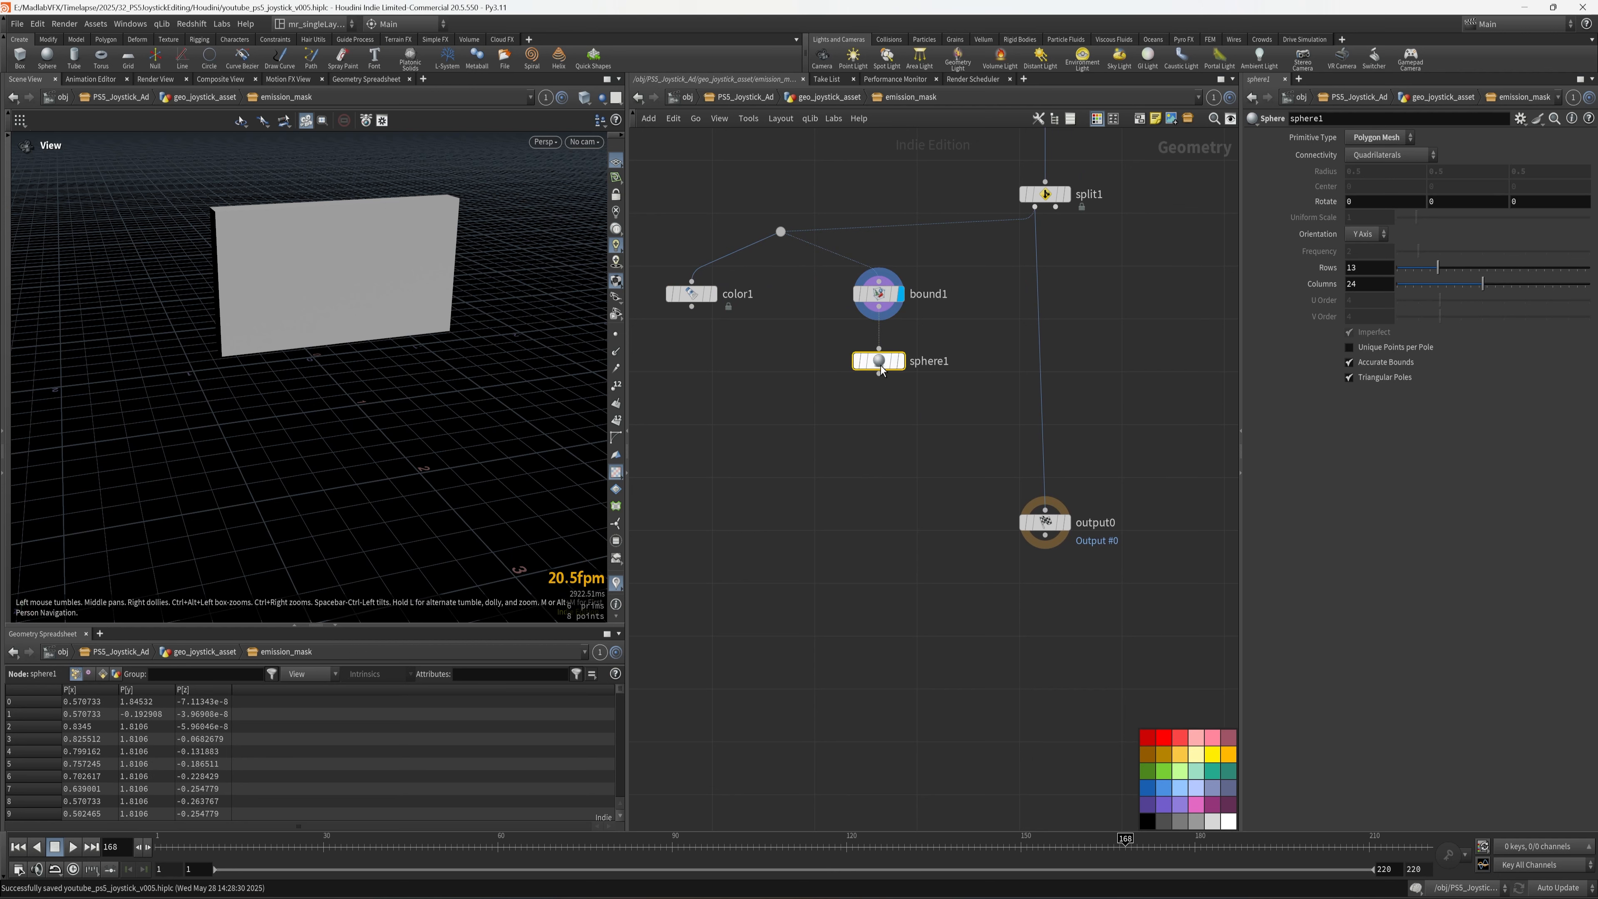
pyautogui.click(897, 361)
pyautogui.click(899, 361)
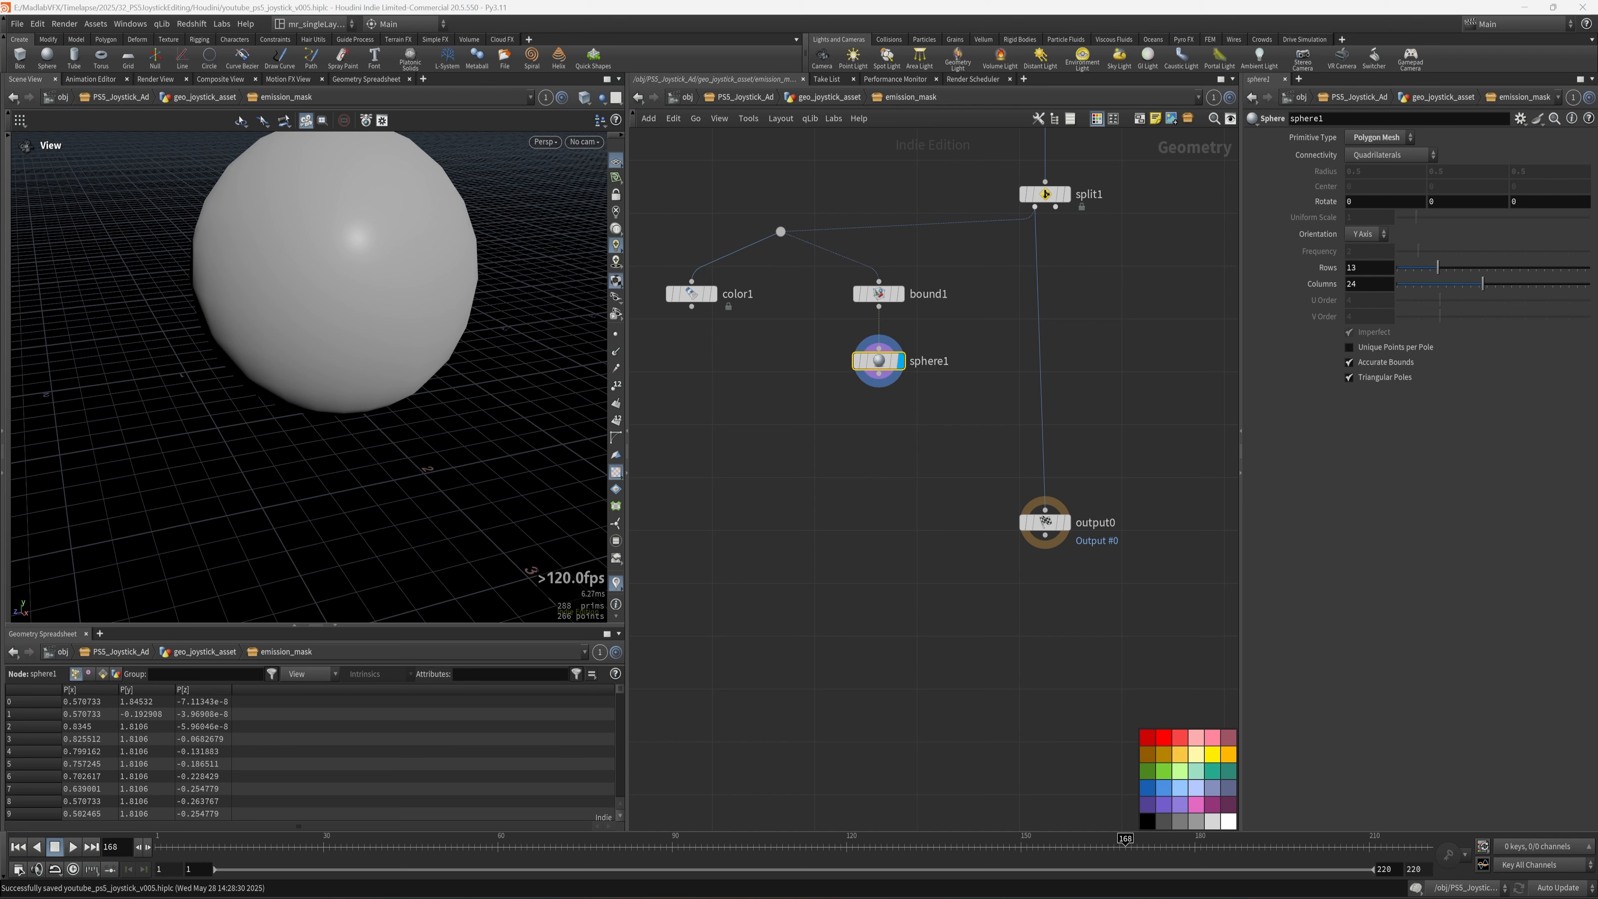
pyautogui.moveTo(861, 430); pyautogui.dragTo(855, 453, button='middle')
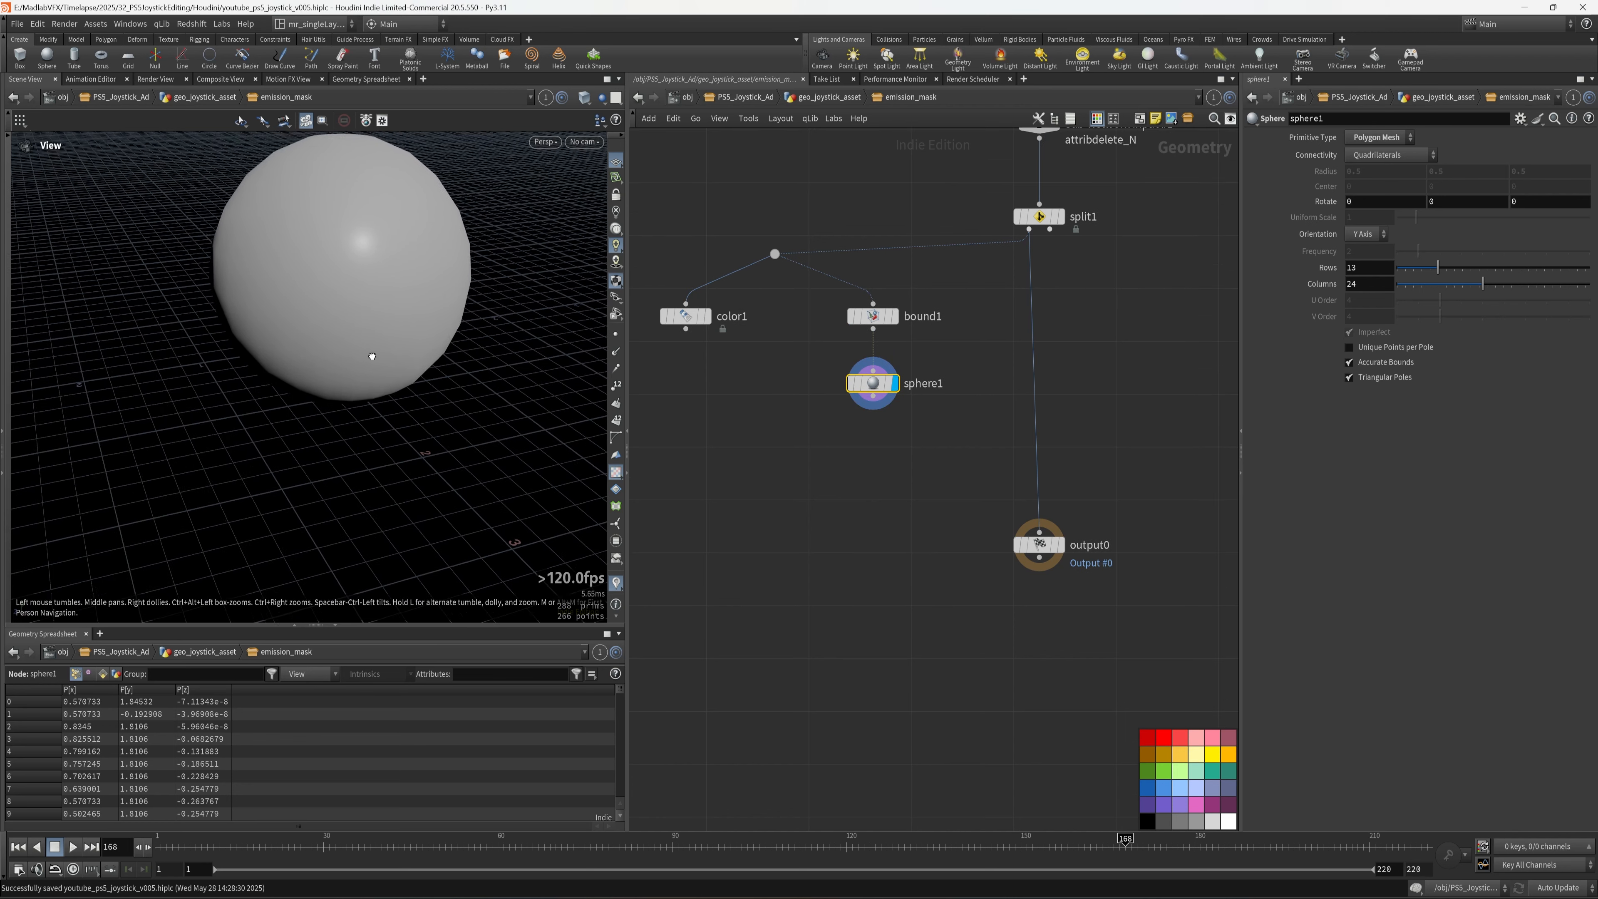
pyautogui.press('w')
# Add a Points from Volume node below sphere1, connected to it, and display the result.
pyautogui.moveTo(841, 525); pyautogui.dragTo(861, 522, button='middle')
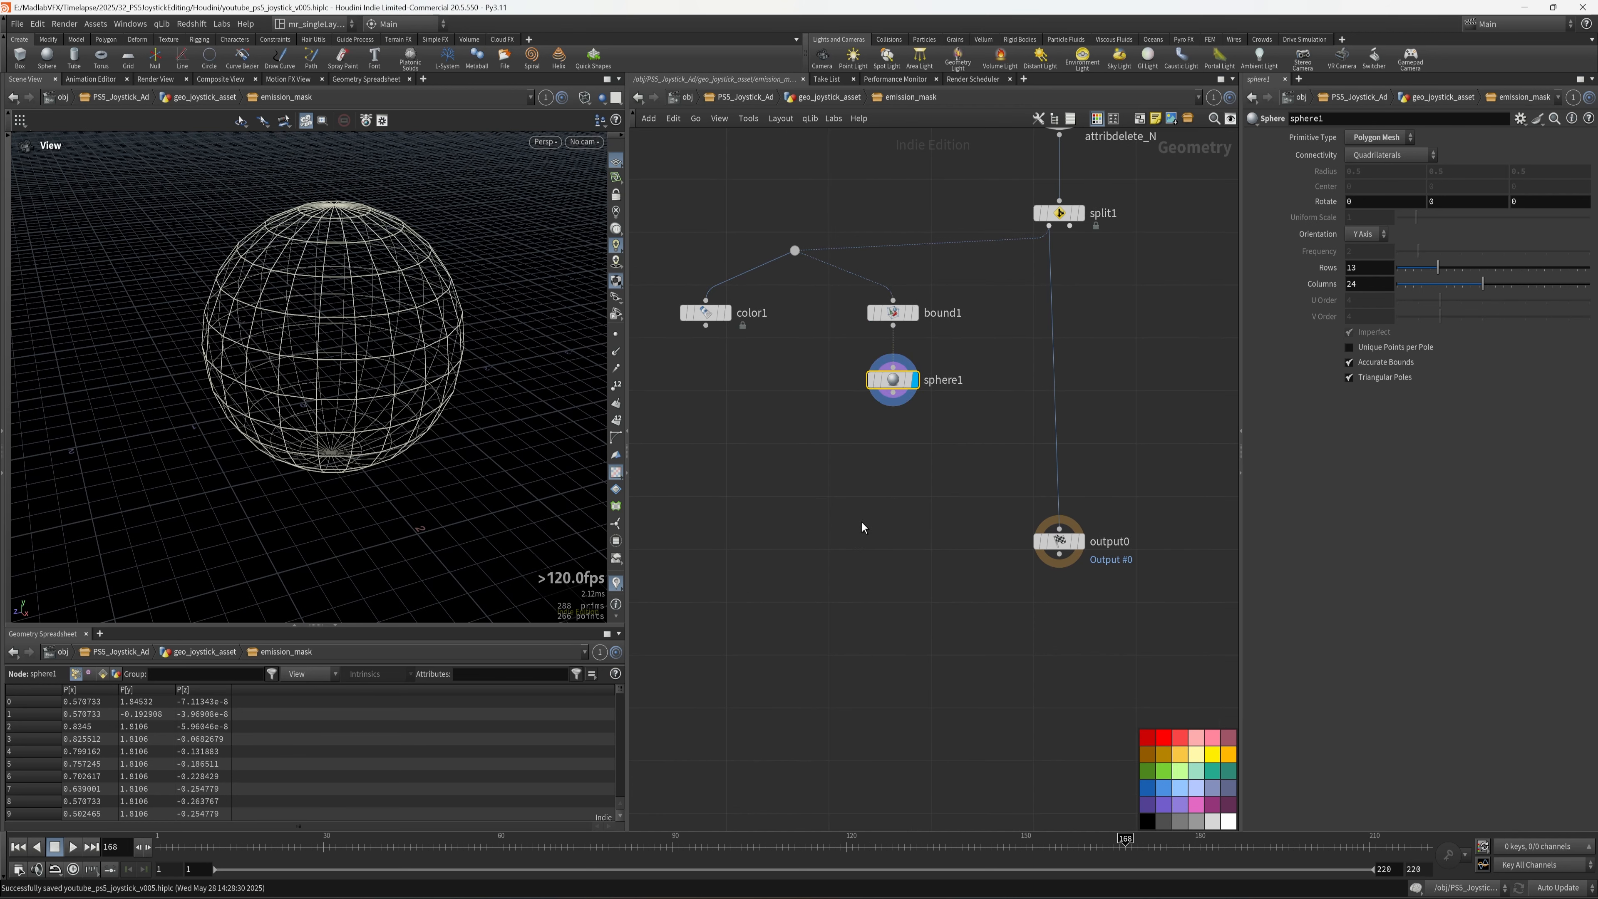
pyautogui.press('Tab')
pyautogui.write('point')
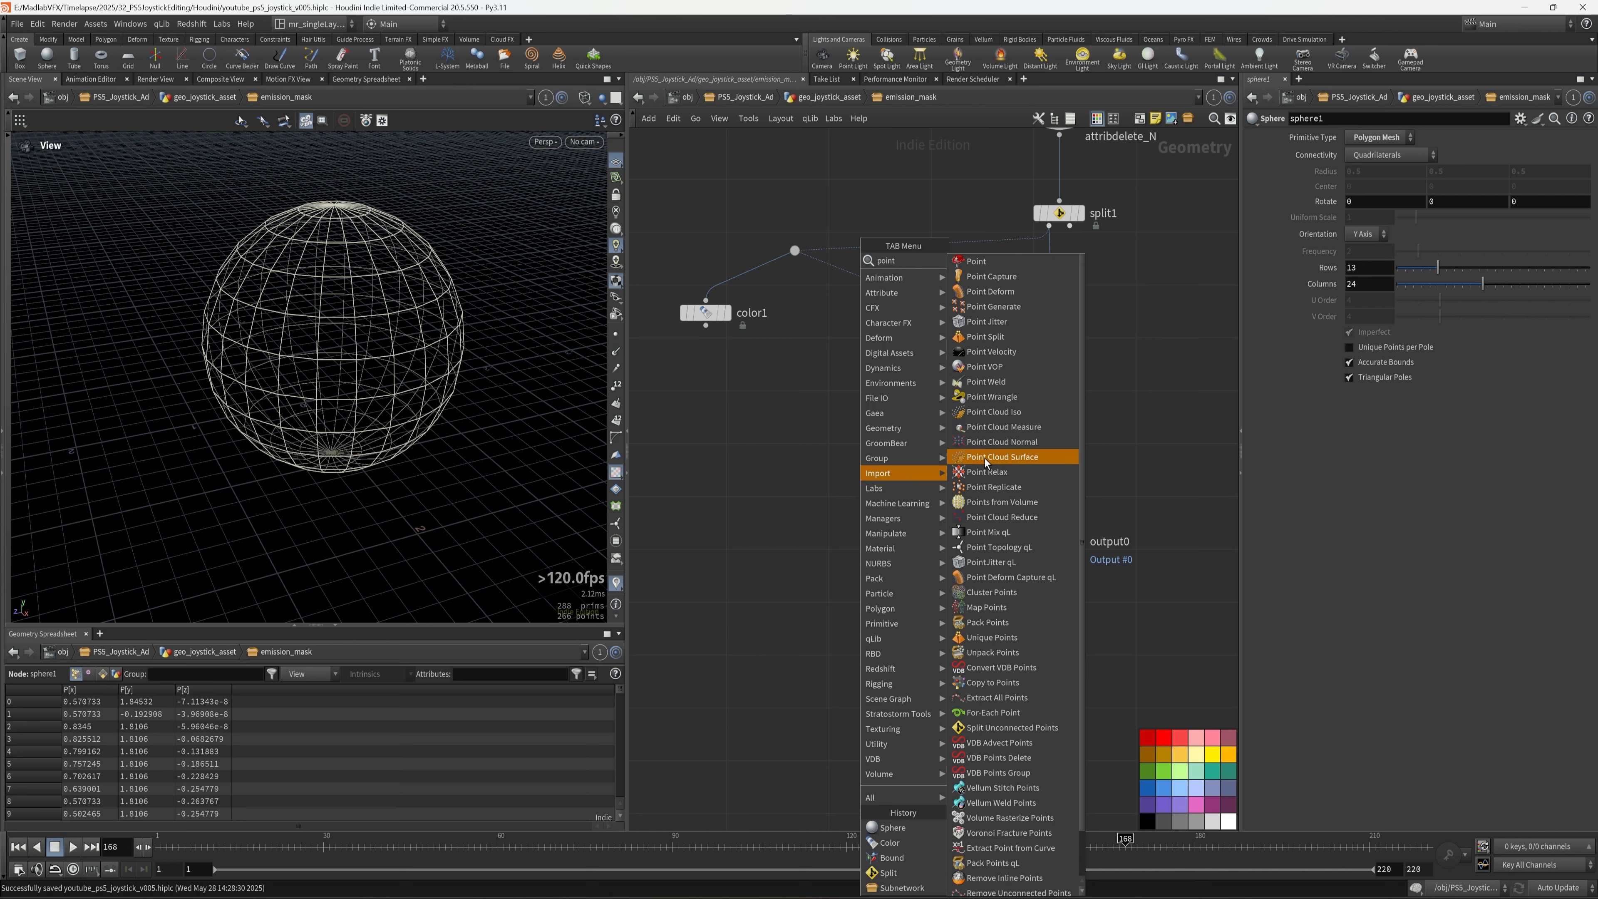
pyautogui.click(1002, 502)
pyautogui.click(893, 461)
pyautogui.click(916, 465)
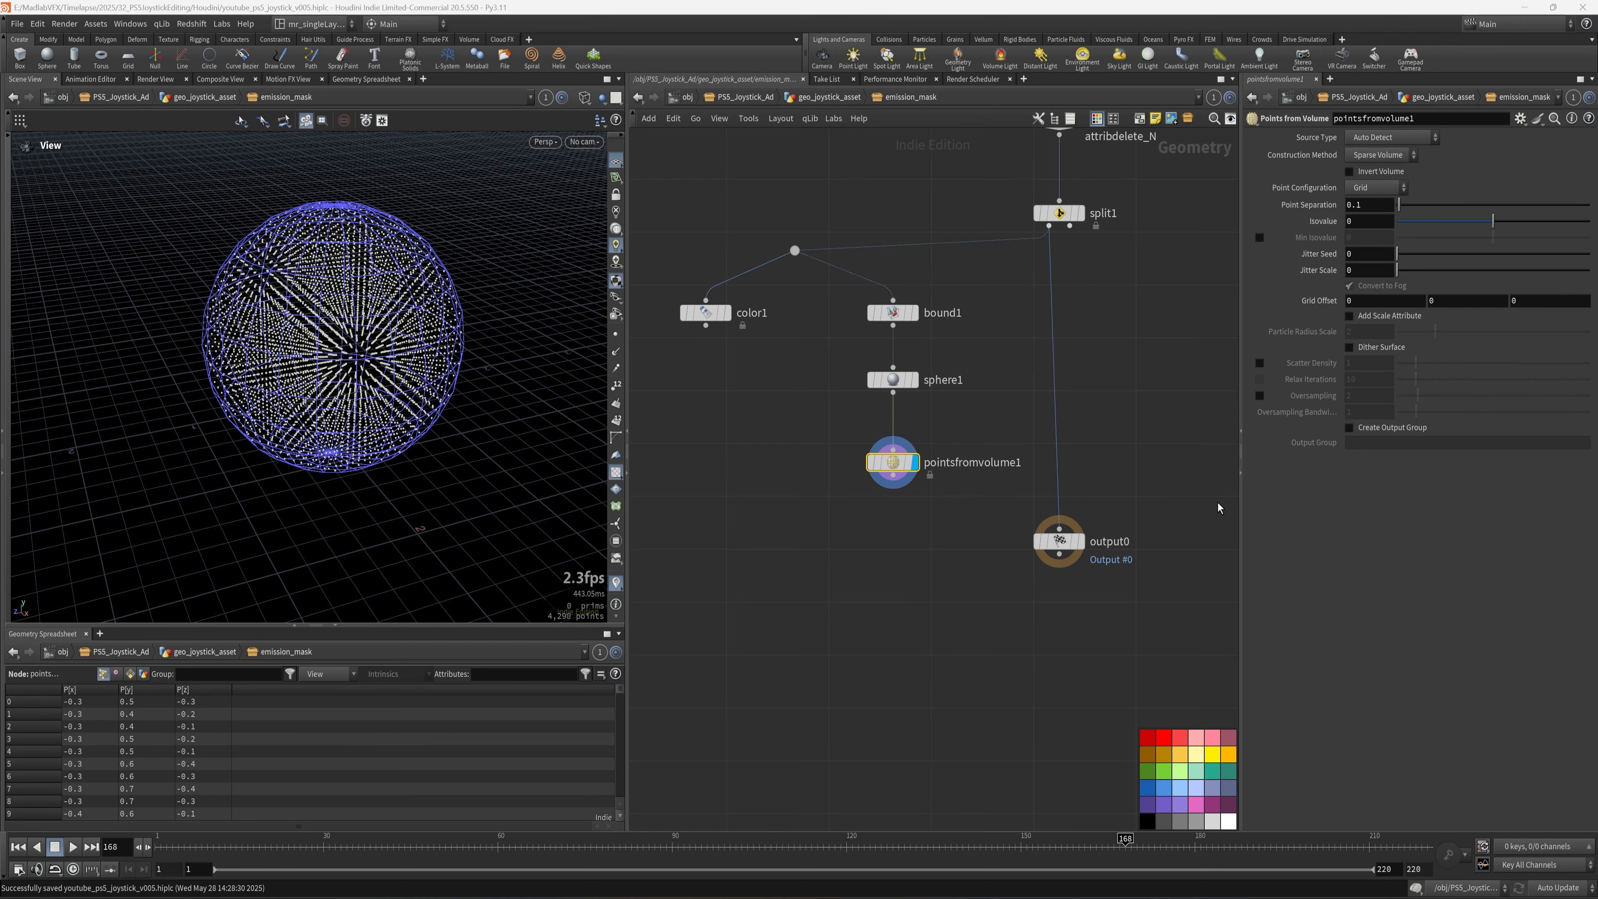
# Add a Color node after pointsfromvolume1, display it, and set its color to pure red (1, 0, 0).
pyautogui.moveTo(881, 576); pyautogui.dragTo(848, 584, button='middle')
pyautogui.press('Tab')
pyautogui.write('col')
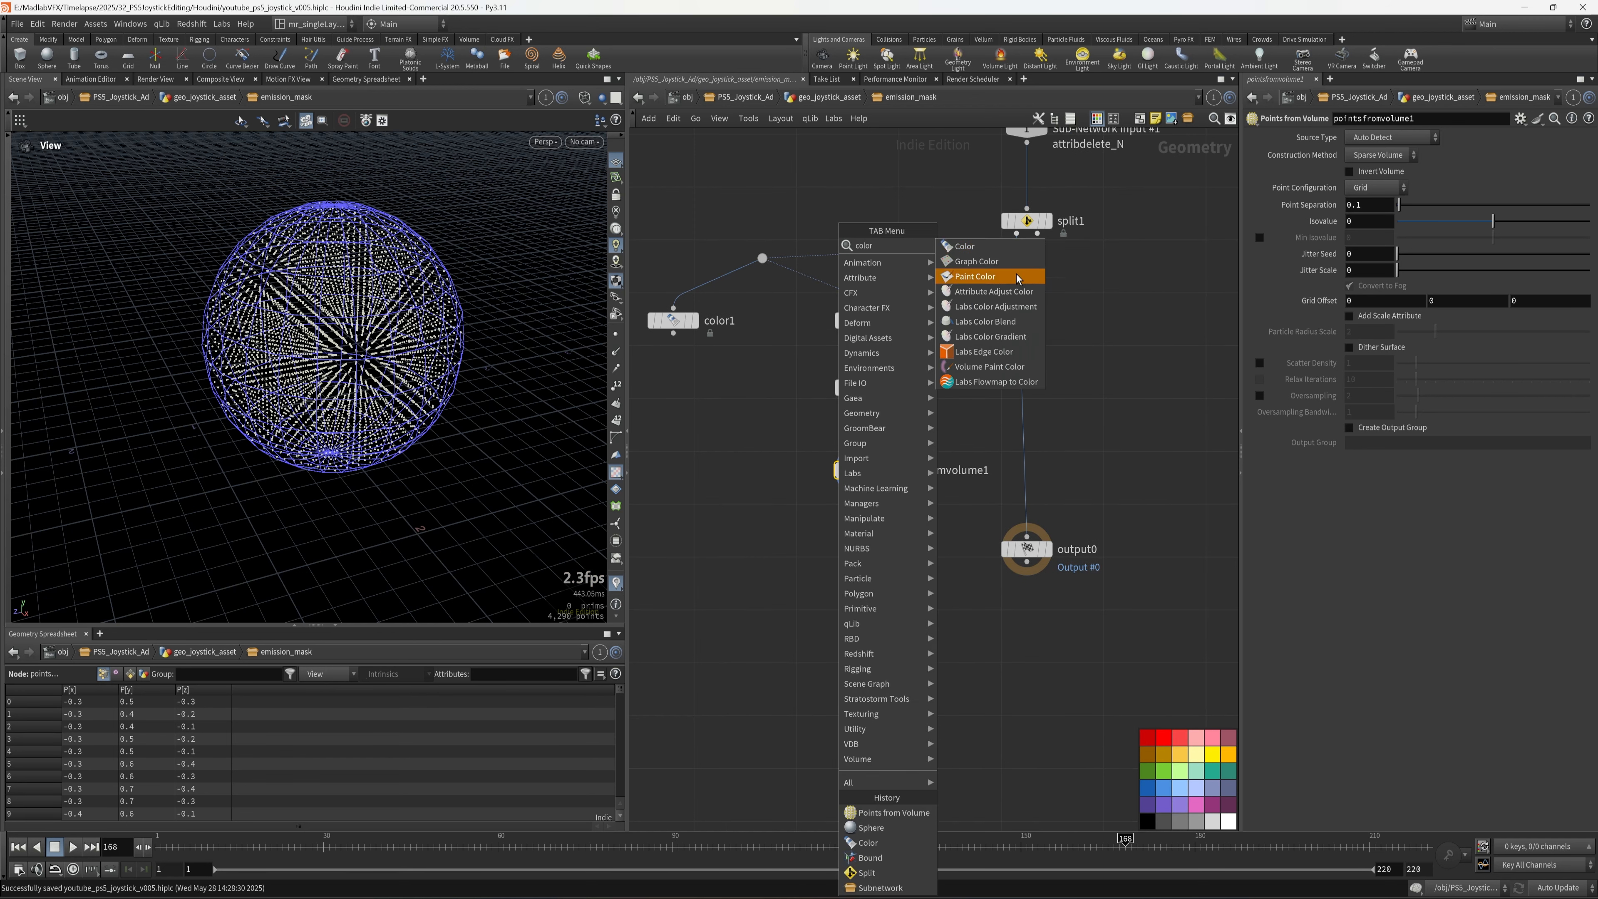
pyautogui.click(982, 251)
pyautogui.click(861, 549)
pyautogui.moveTo(860, 482); pyautogui.dragTo(860, 536)
pyautogui.click(882, 549)
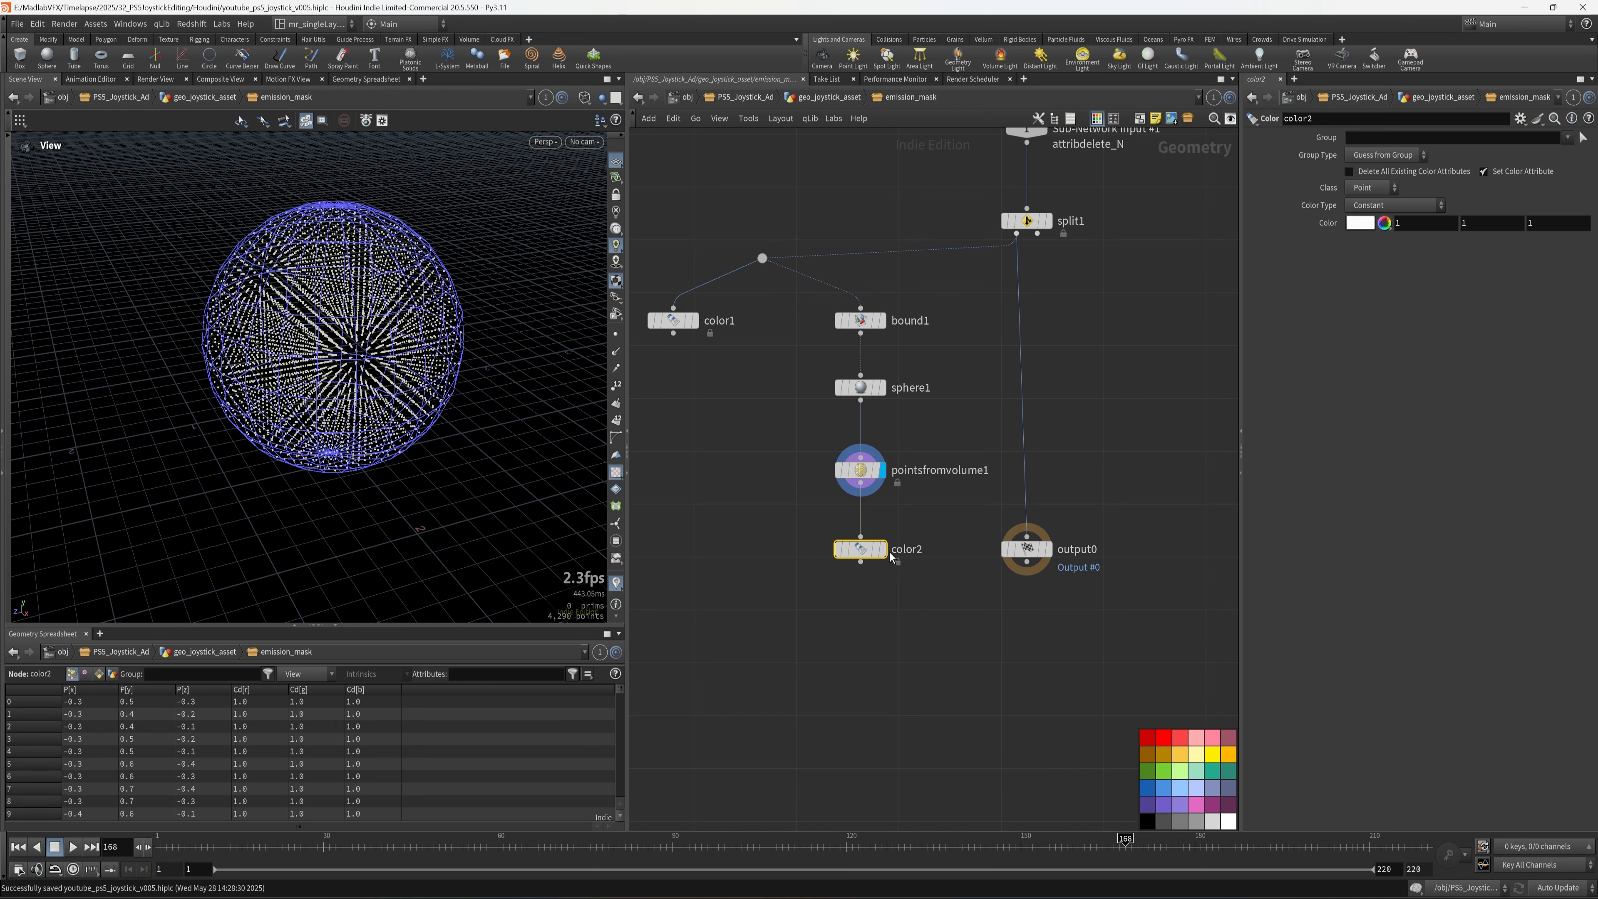
pyautogui.click(1360, 222)
pyautogui.click(1312, 128)
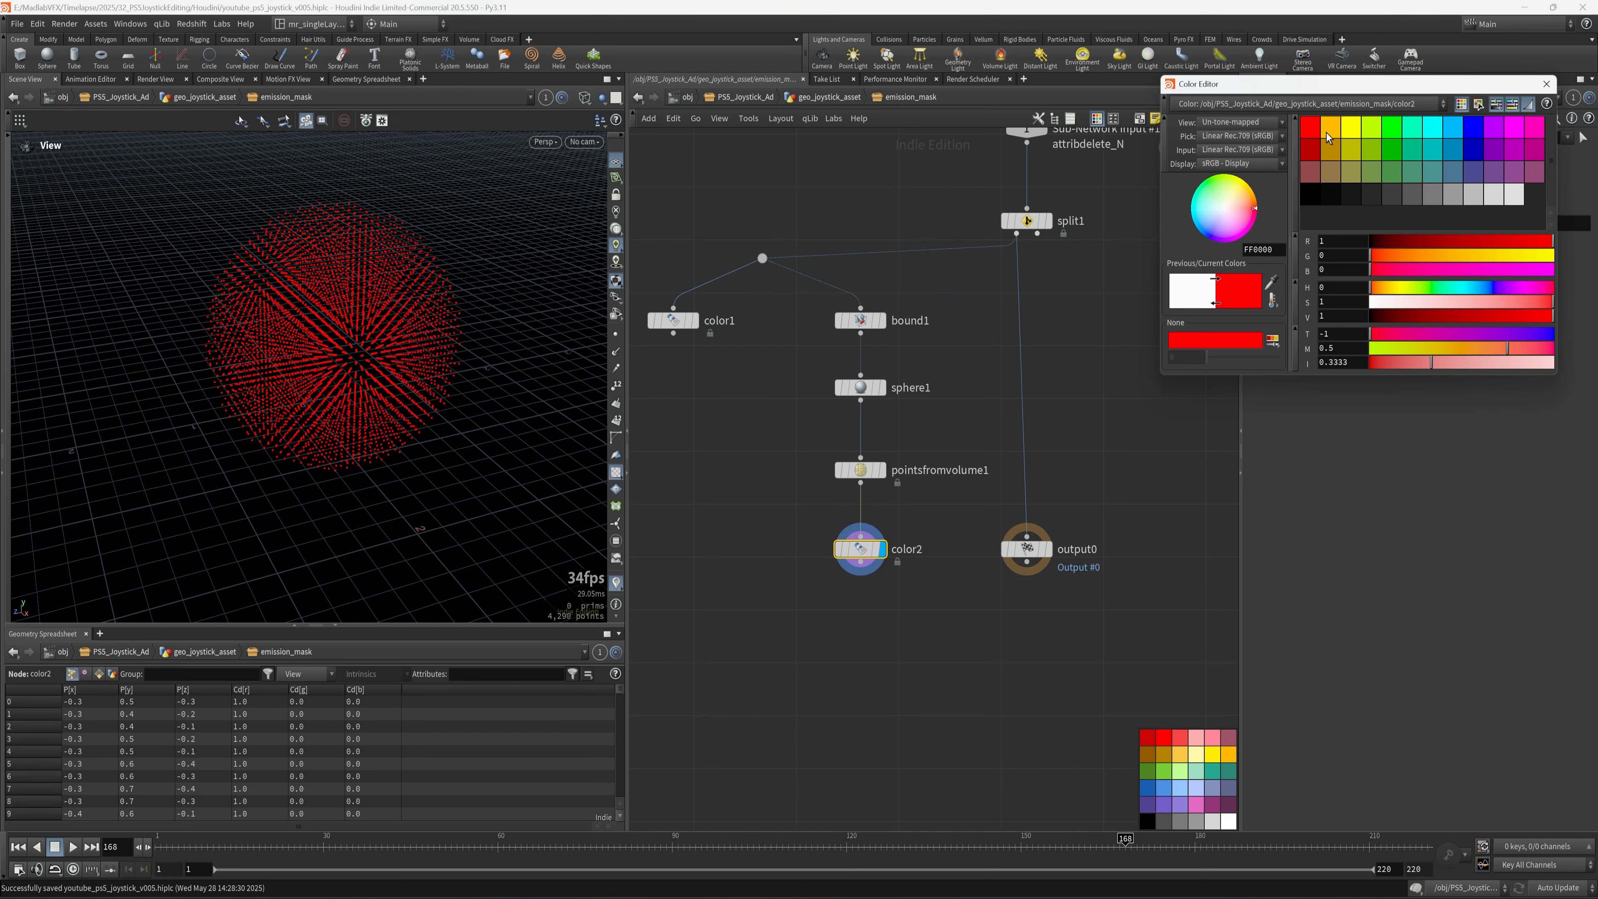
pyautogui.click(1547, 84)
# Add an Attribute Transfer node with color1 as first input and color2 as second input, and display it.
pyautogui.moveTo(801, 606); pyautogui.dragTo(875, 587, button='middle')
pyautogui.press('Tab')
pyautogui.write('trans')
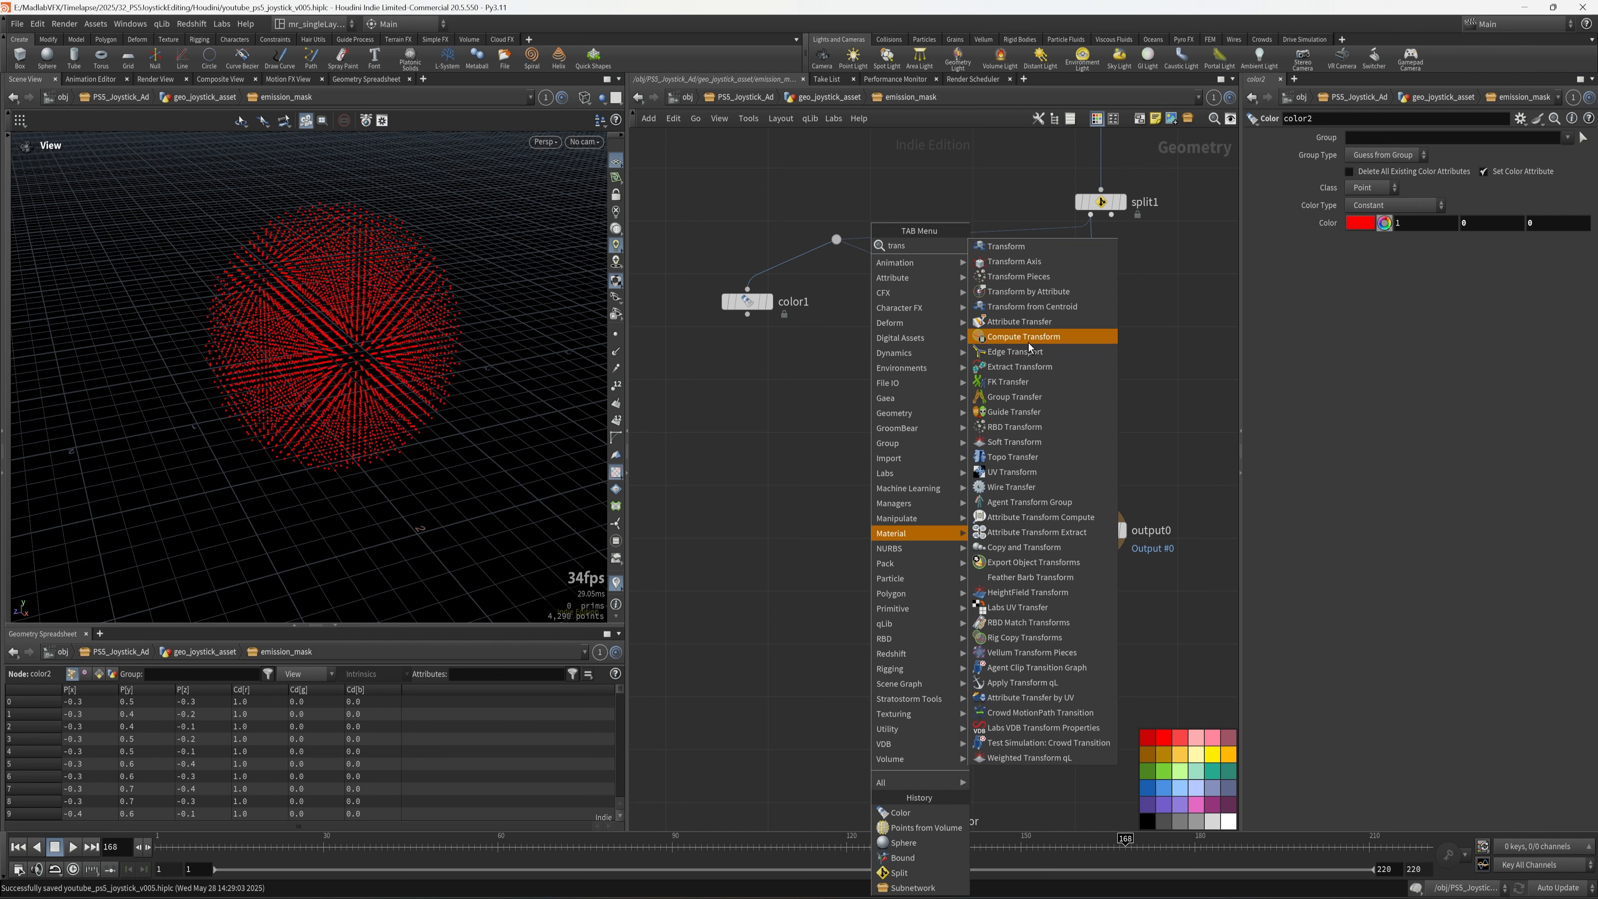
pyautogui.click(1019, 322)
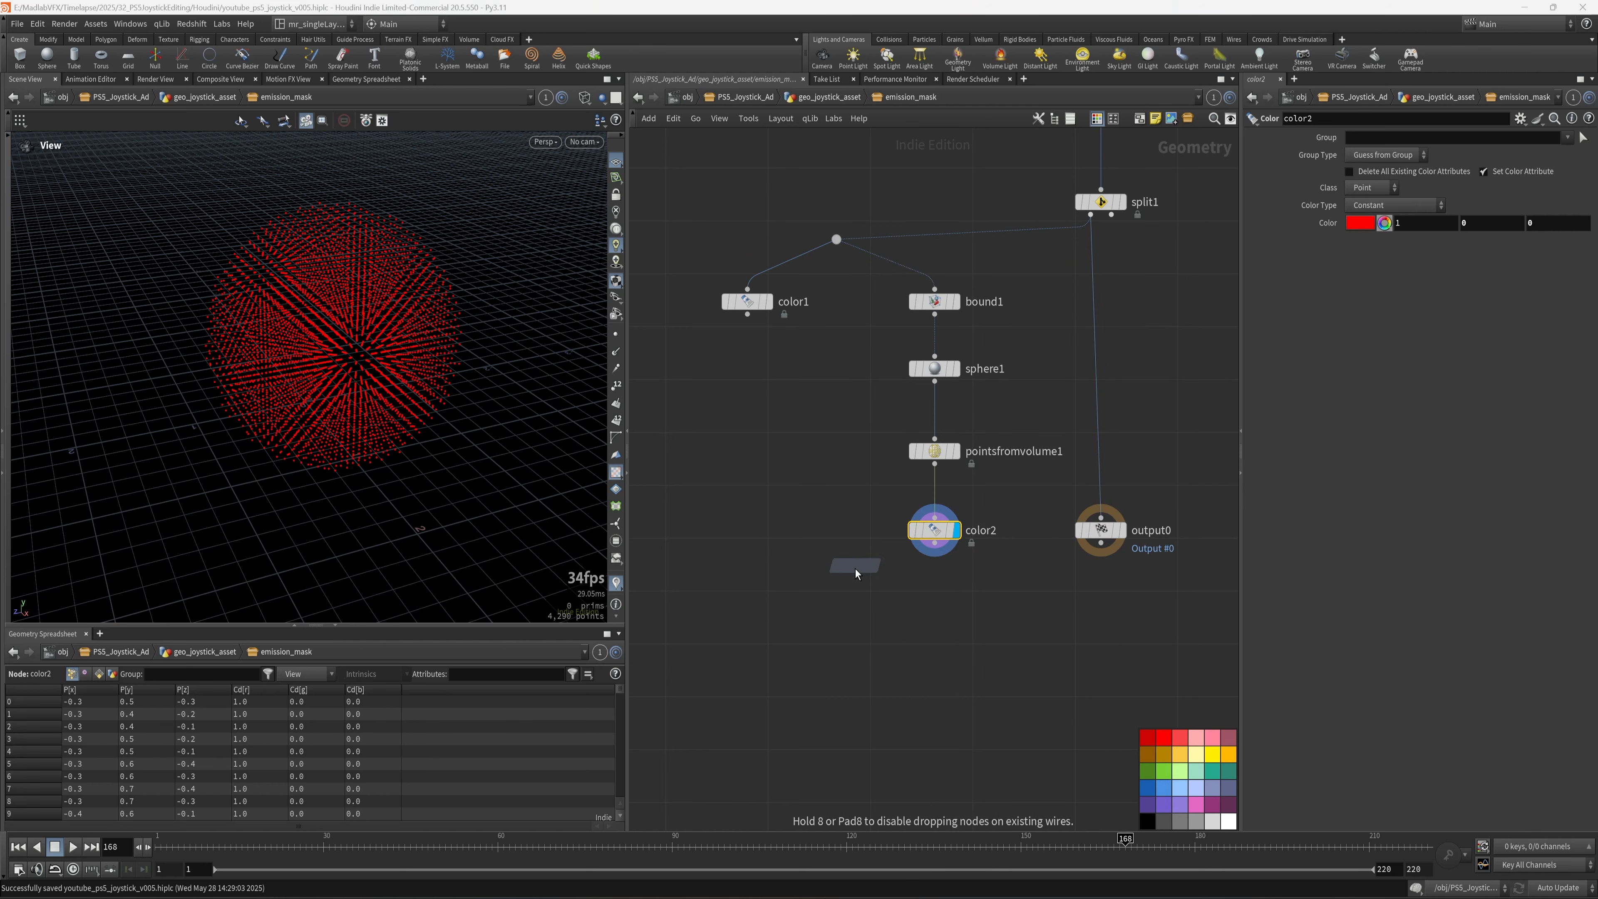
pyautogui.click(842, 620)
pyautogui.click(747, 314)
pyautogui.click(833, 609)
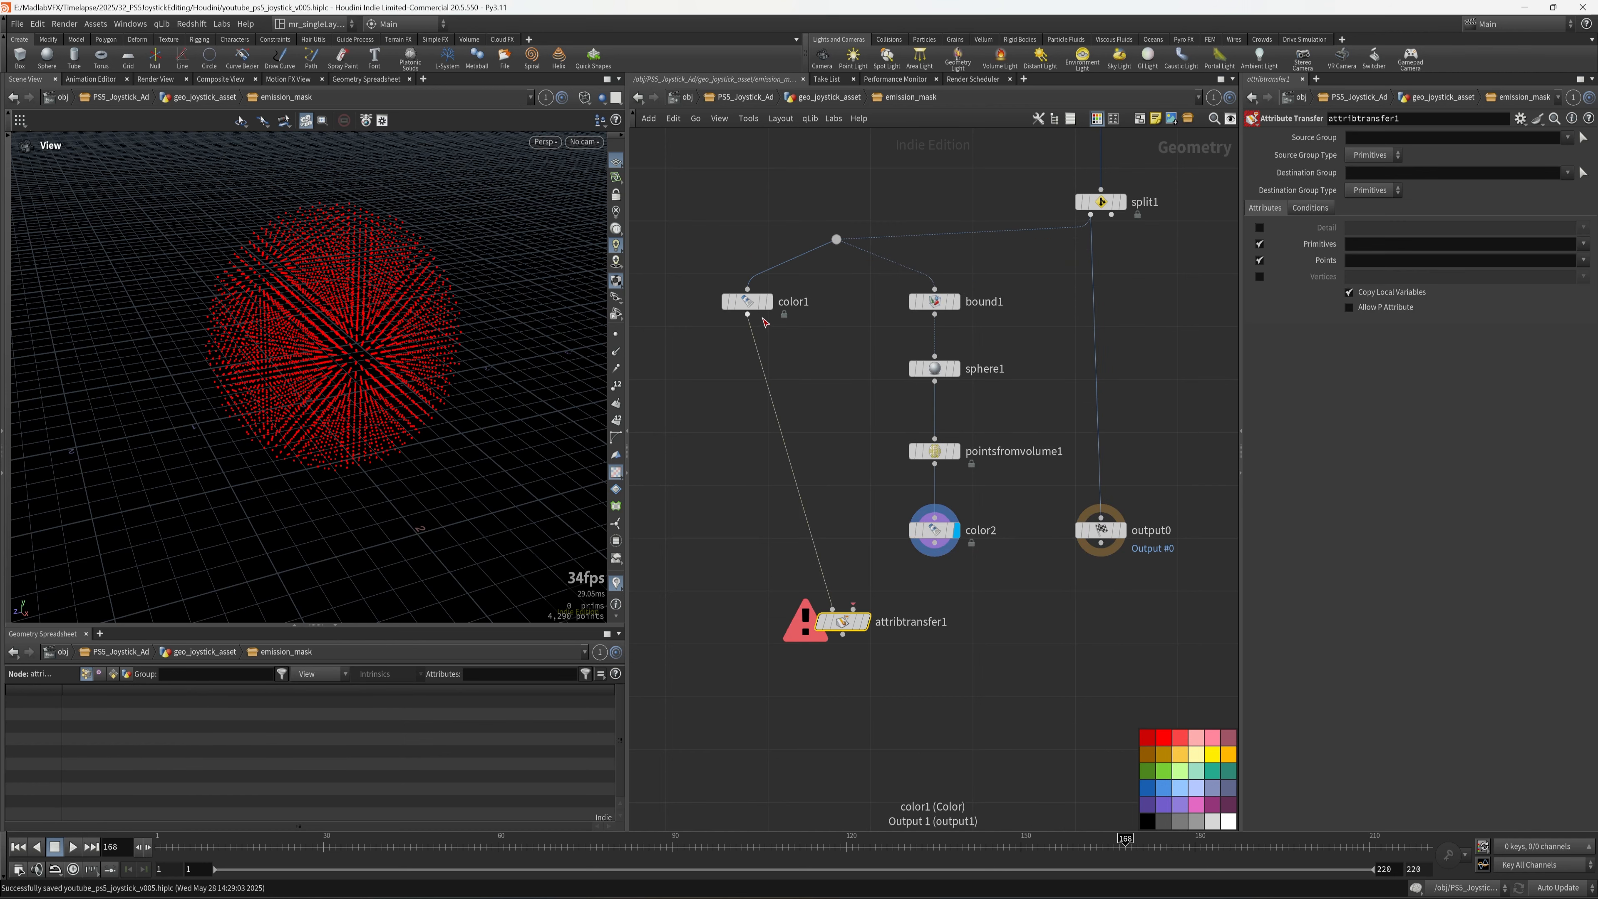
pyautogui.moveTo(754, 306); pyautogui.dragTo(732, 507)
pyautogui.moveTo(935, 544); pyautogui.dragTo(853, 609)
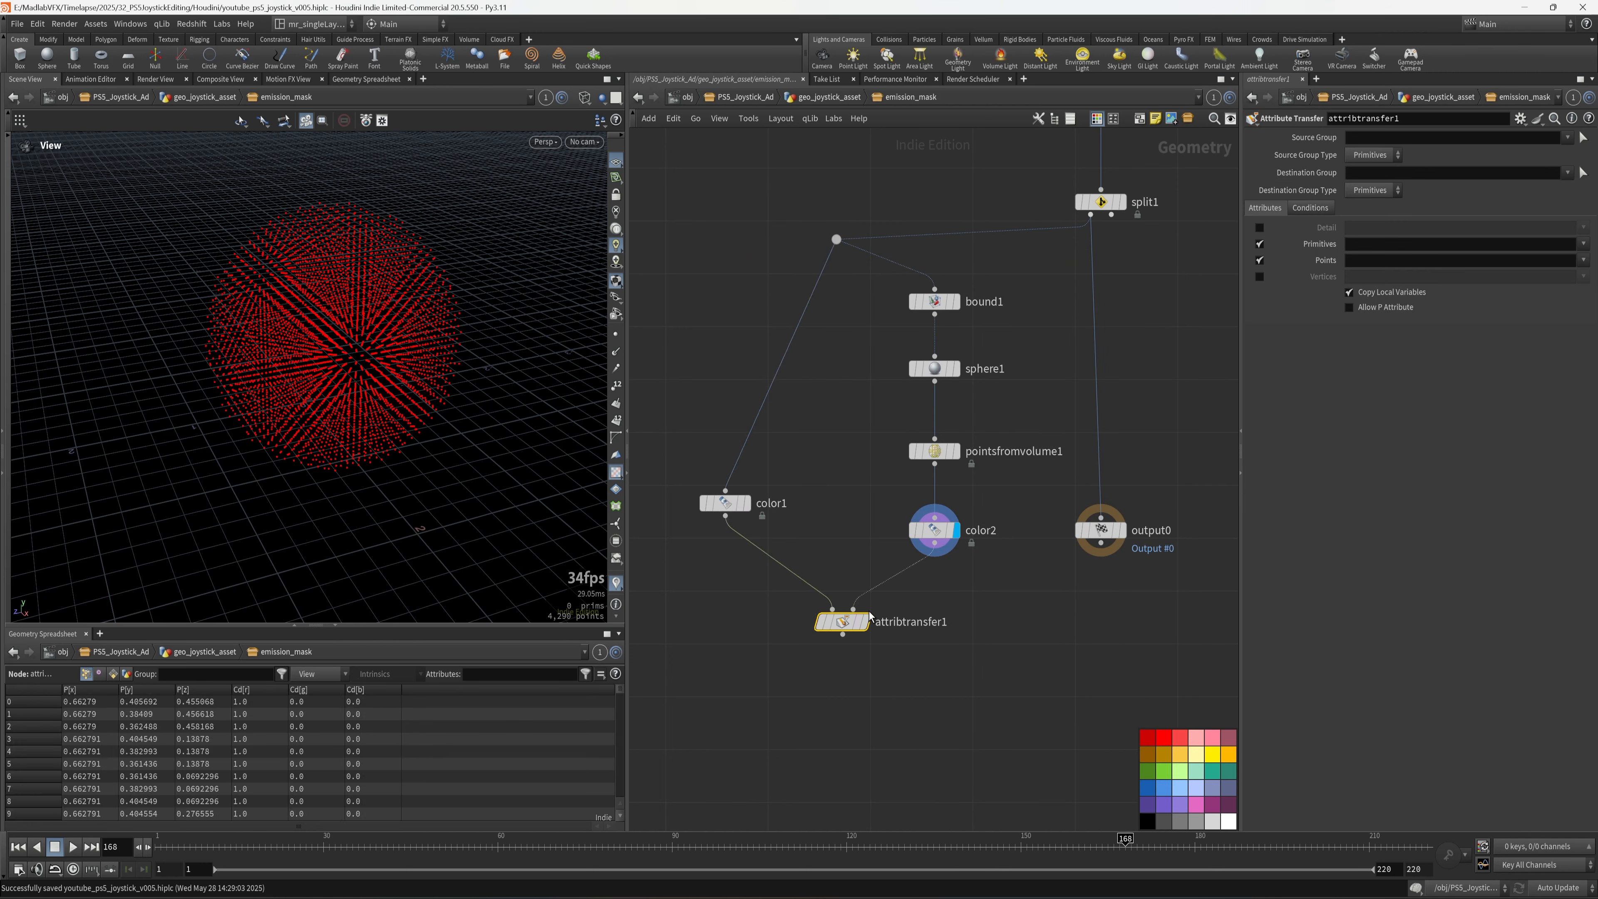
pyautogui.click(865, 621)
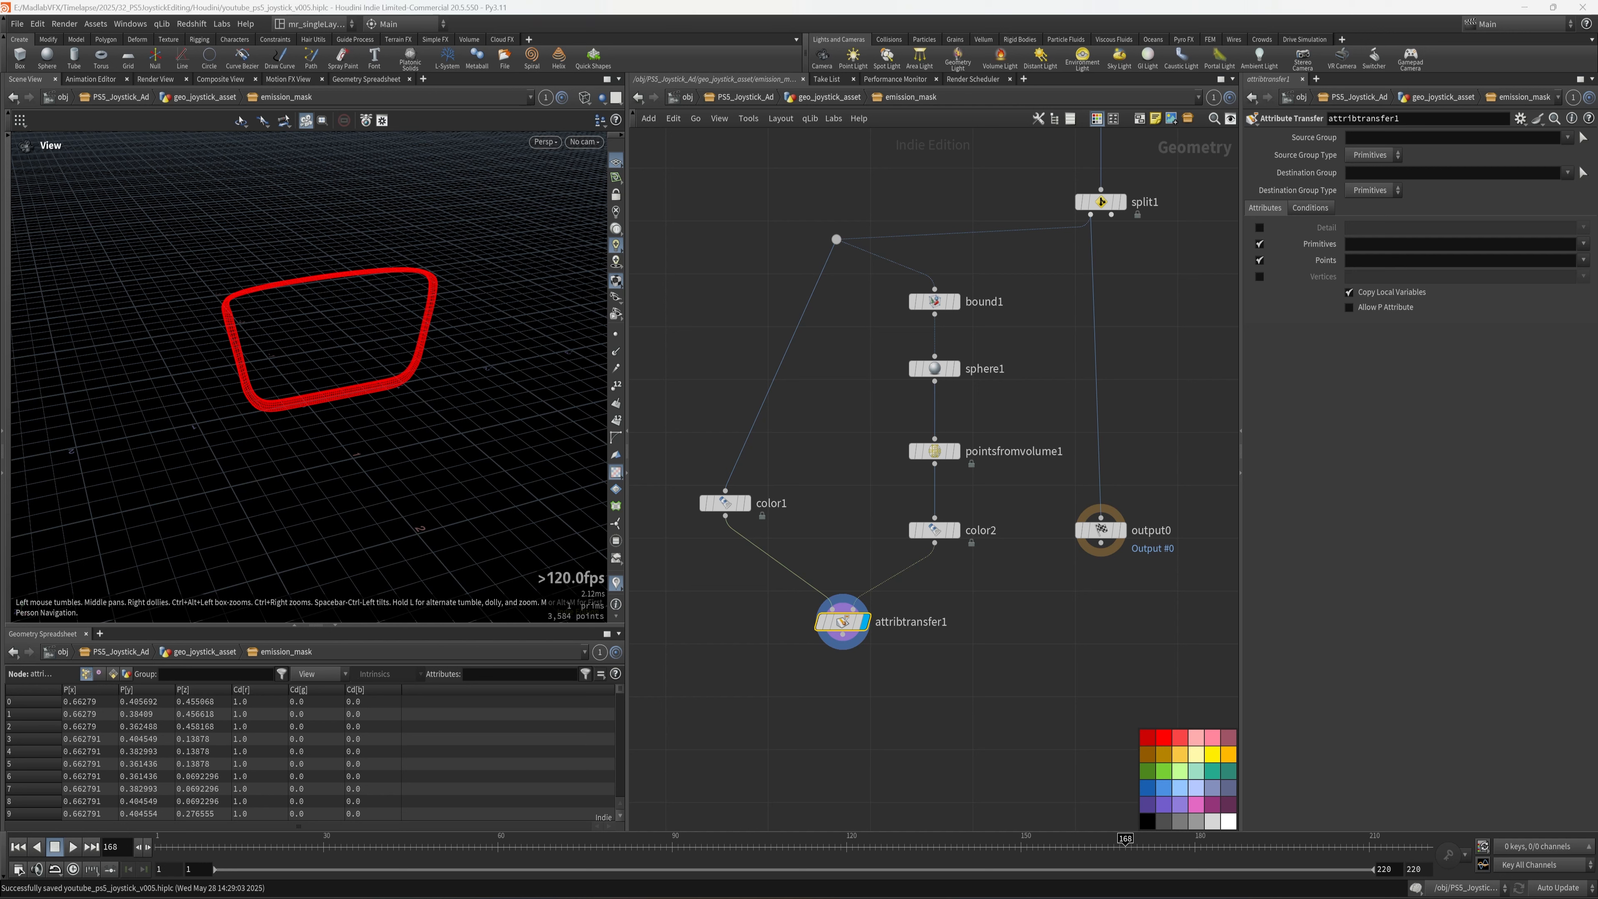
# Make the Attribute Transfer pass only Cd for points, with a distance threshold of 0.18.
pyautogui.click(1396, 263)
pyautogui.write('Cd')
pyautogui.press('Return')
pyautogui.click(1317, 209)
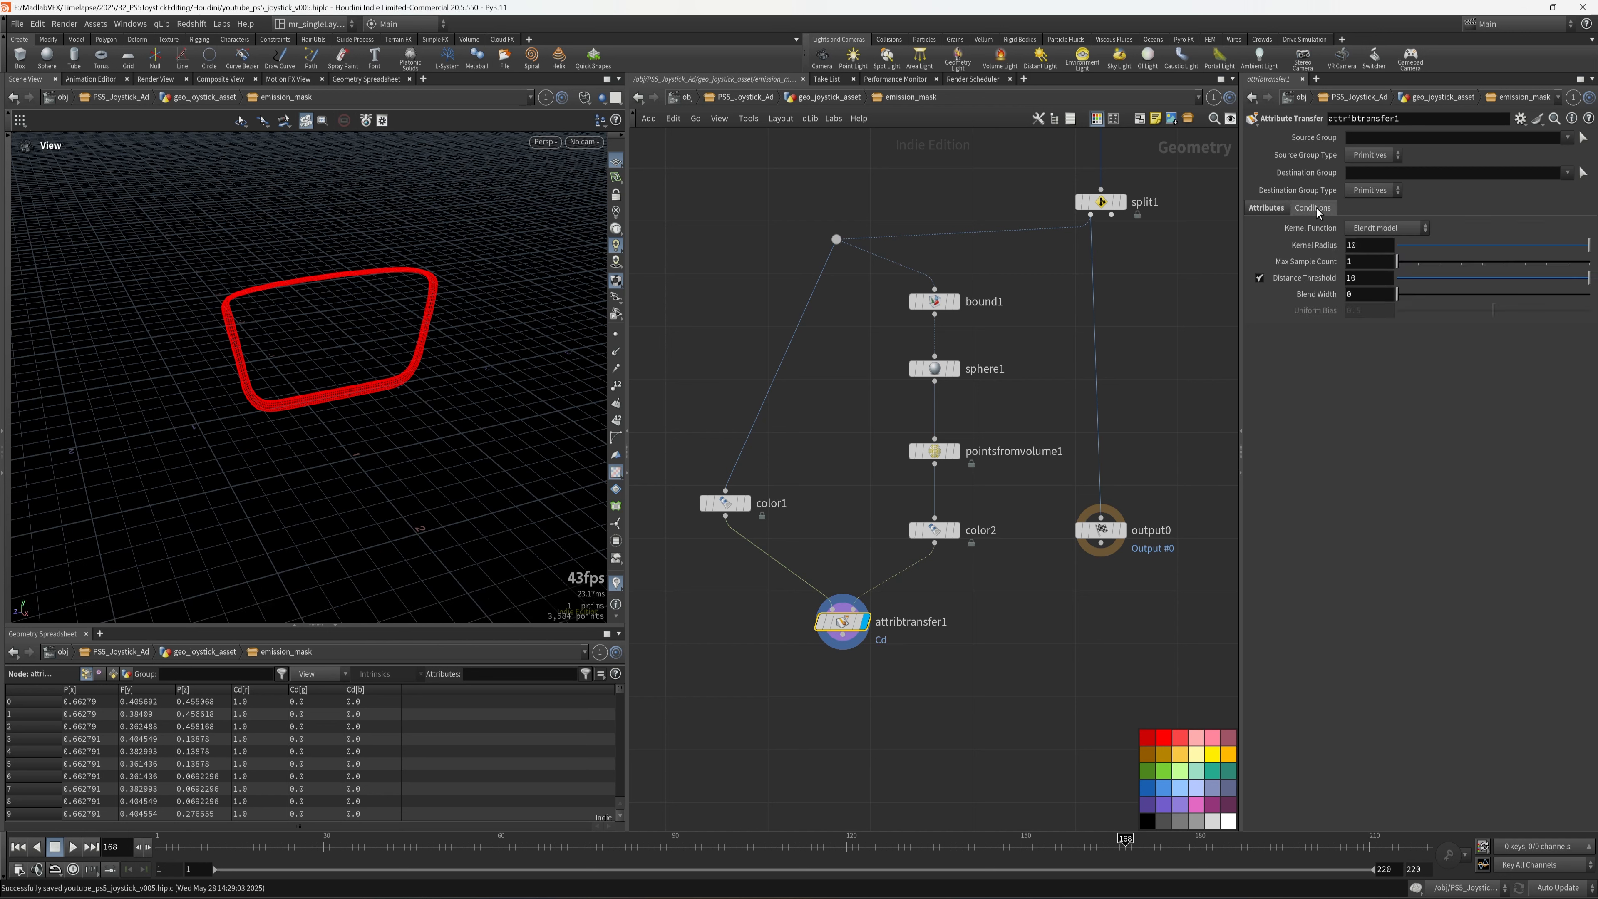
pyautogui.moveTo(1360, 280); pyautogui.dragTo(1318, 297)
pyautogui.write('0')
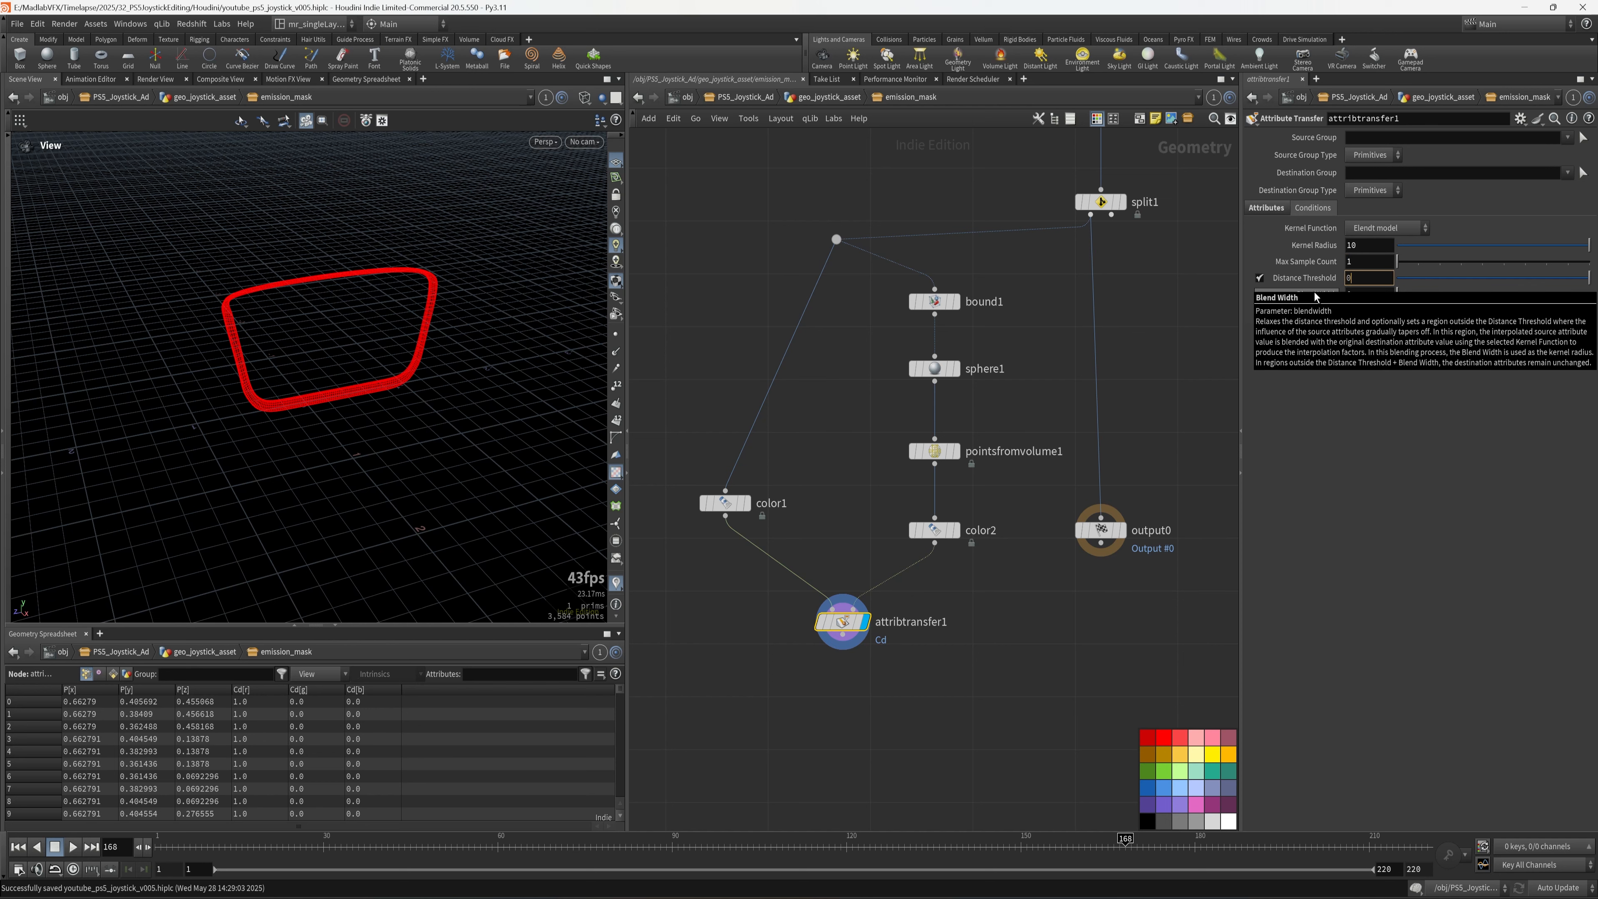
pyautogui.write('.18')
pyautogui.press('Return')
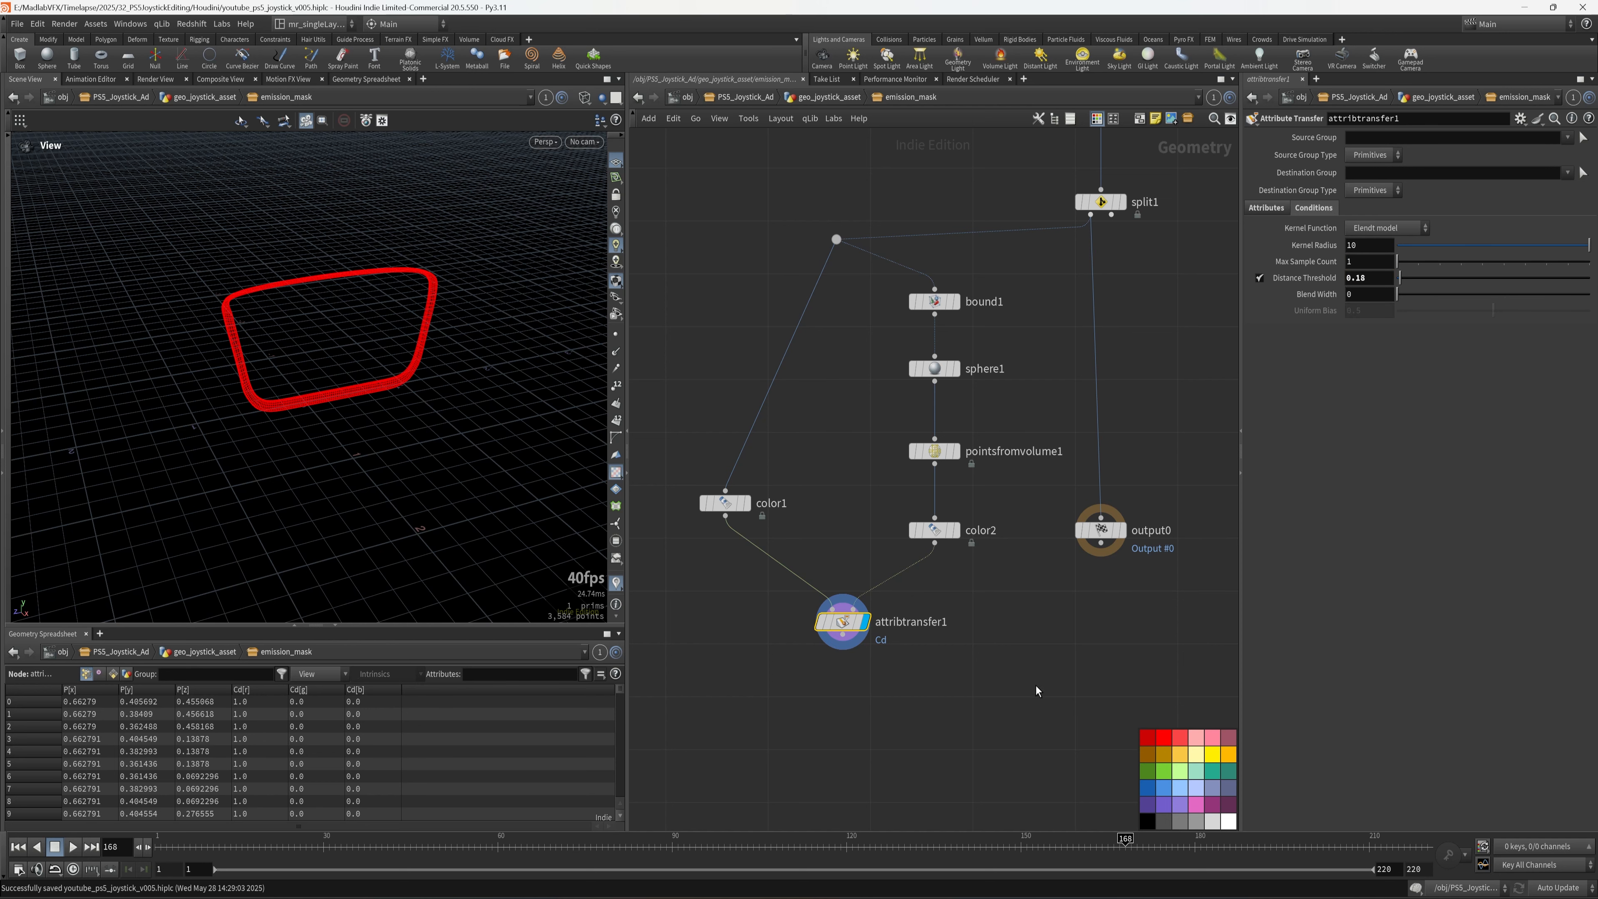
# Insert a Transform node between sphere1 and pointsfromvolume1 to limit the red area on the shaded border, and save the scene.
pyautogui.moveTo(350, 371)
pyautogui.mouseDown()
pyautogui.moveTo(464, 371)
pyautogui.moveTo(416, 410)
pyautogui.mouseUp()
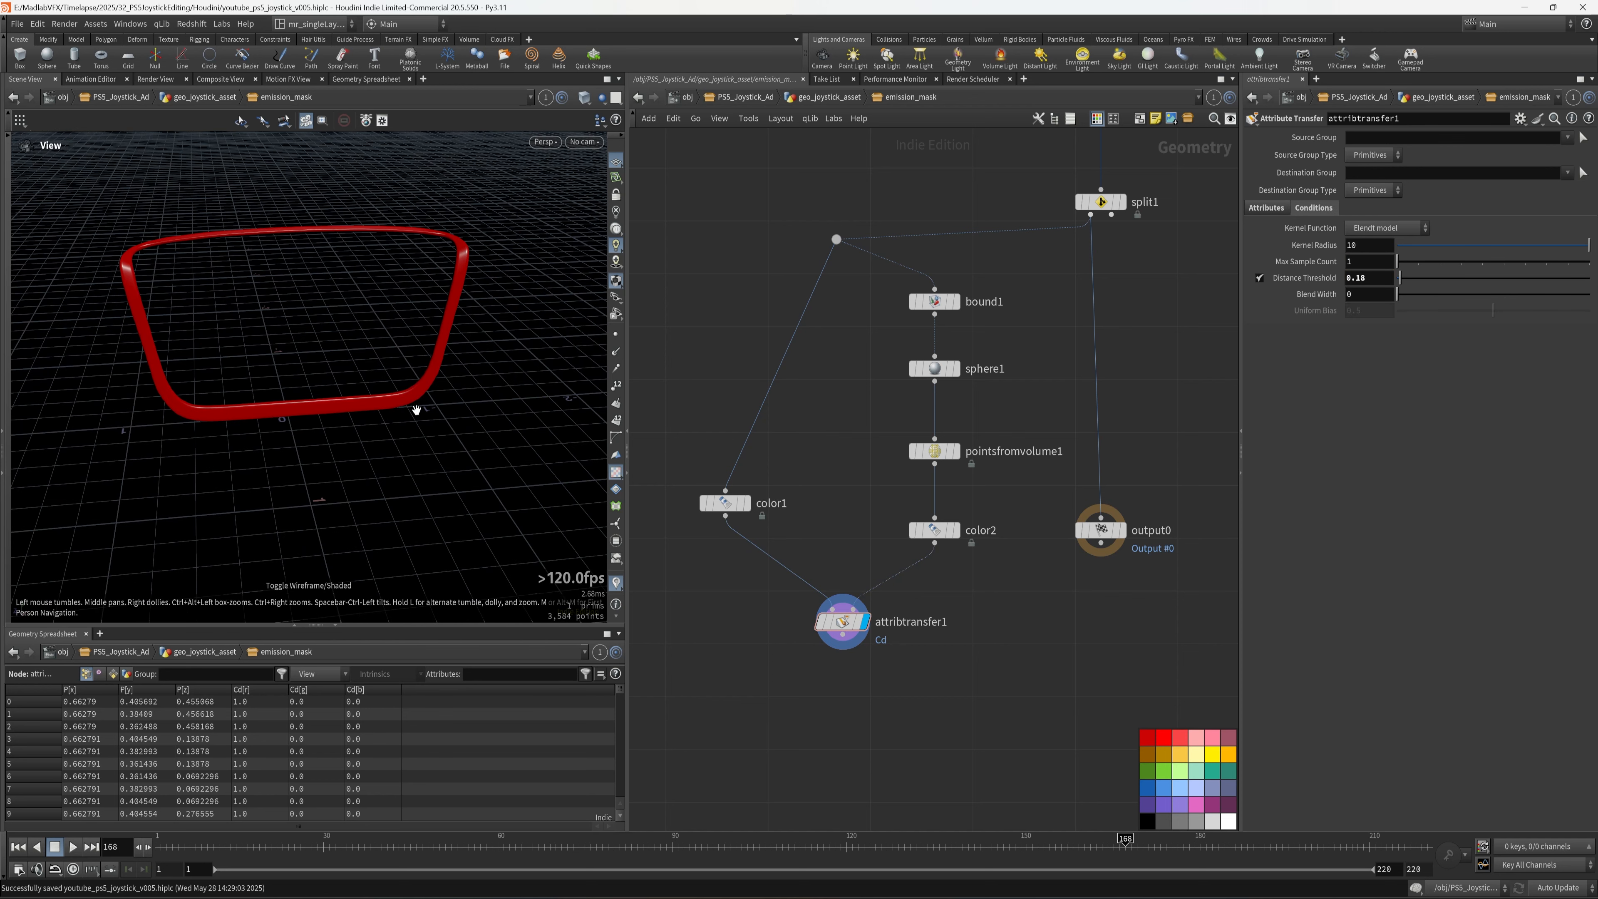
pyautogui.hotkey('ctrl', 's')
pyautogui.click(934, 368)
pyautogui.click(842, 489)
pyautogui.hotkey('ctrl', 's')
# Add a Smooth node below attribtransfer1, wire it in, and display it.
pyautogui.press('Tab')
pyautogui.write('smooth')
pyautogui.press('Return')
pyautogui.click(833, 563)
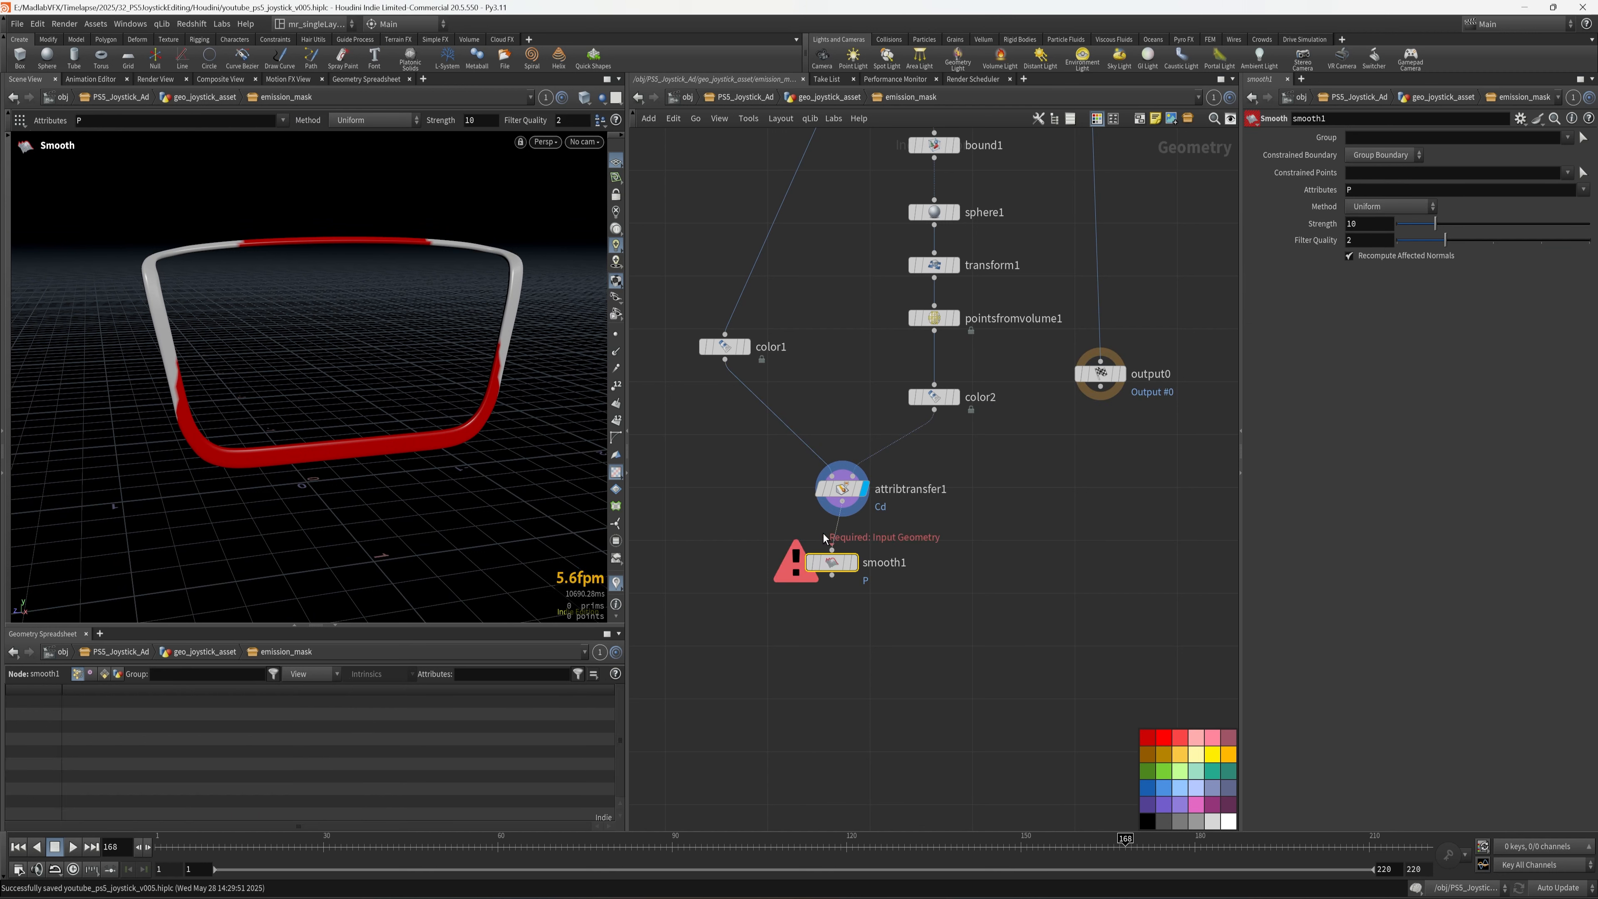
pyautogui.moveTo(832, 551); pyautogui.dragTo(843, 502)
pyautogui.moveTo(832, 562); pyautogui.dragTo(842, 564)
pyautogui.click(865, 562)
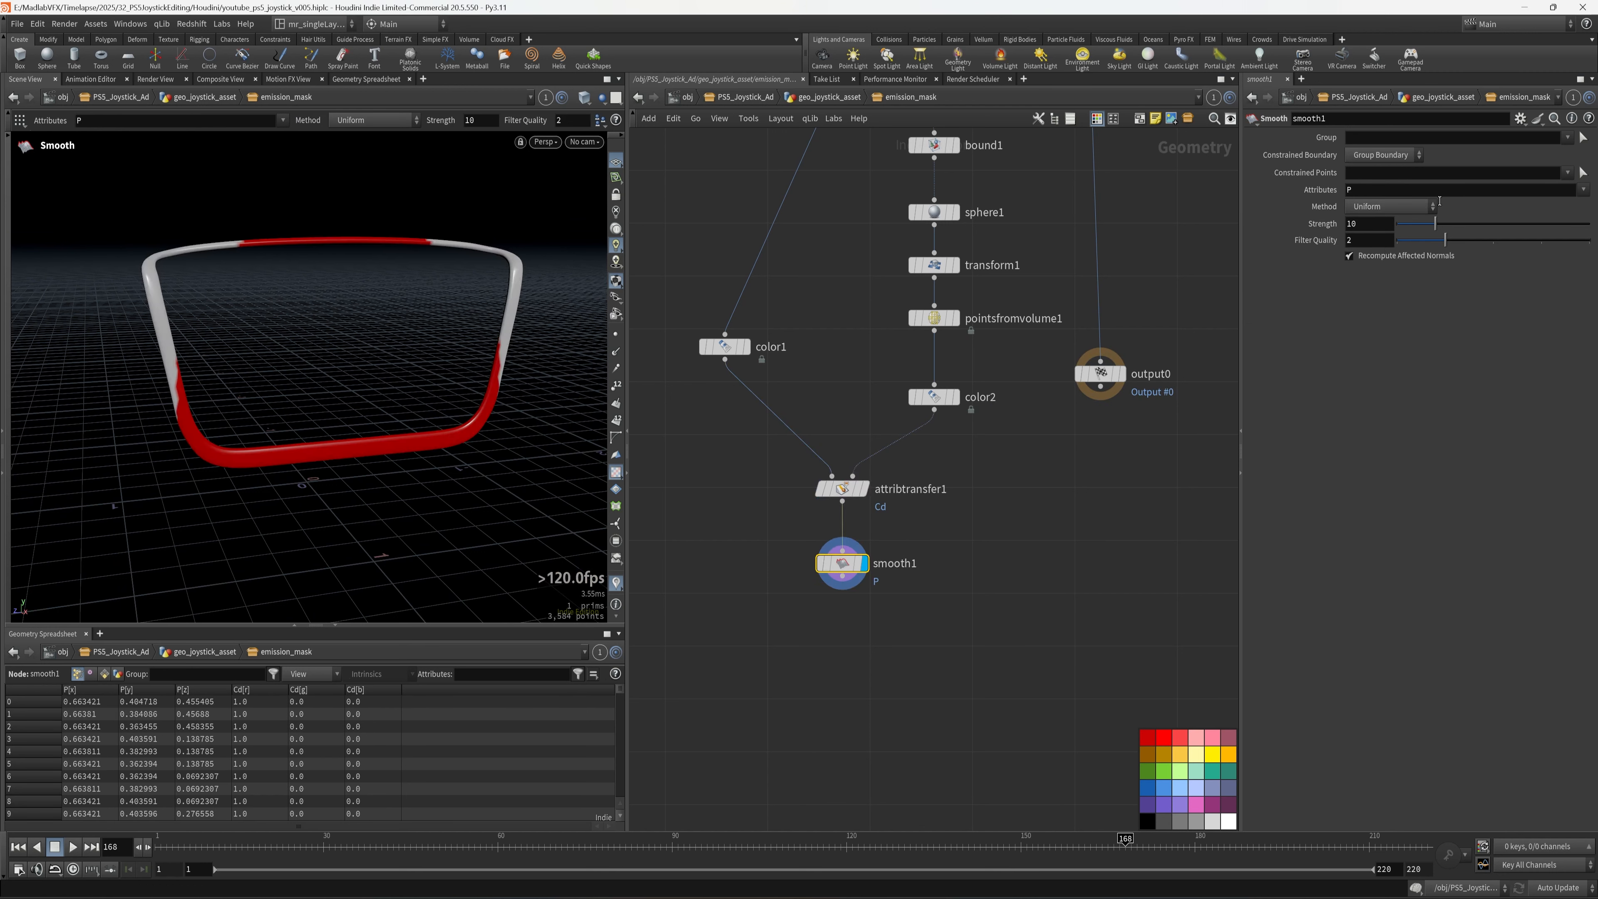
# Set the Smooth node's Attributes to Cd instead of position, and save the scene.
pyautogui.click(1368, 204)
pyautogui.click(1327, 198)
pyautogui.moveTo(1363, 190); pyautogui.dragTo(1293, 195)
pyautogui.write('Cd')
pyautogui.press('Return')
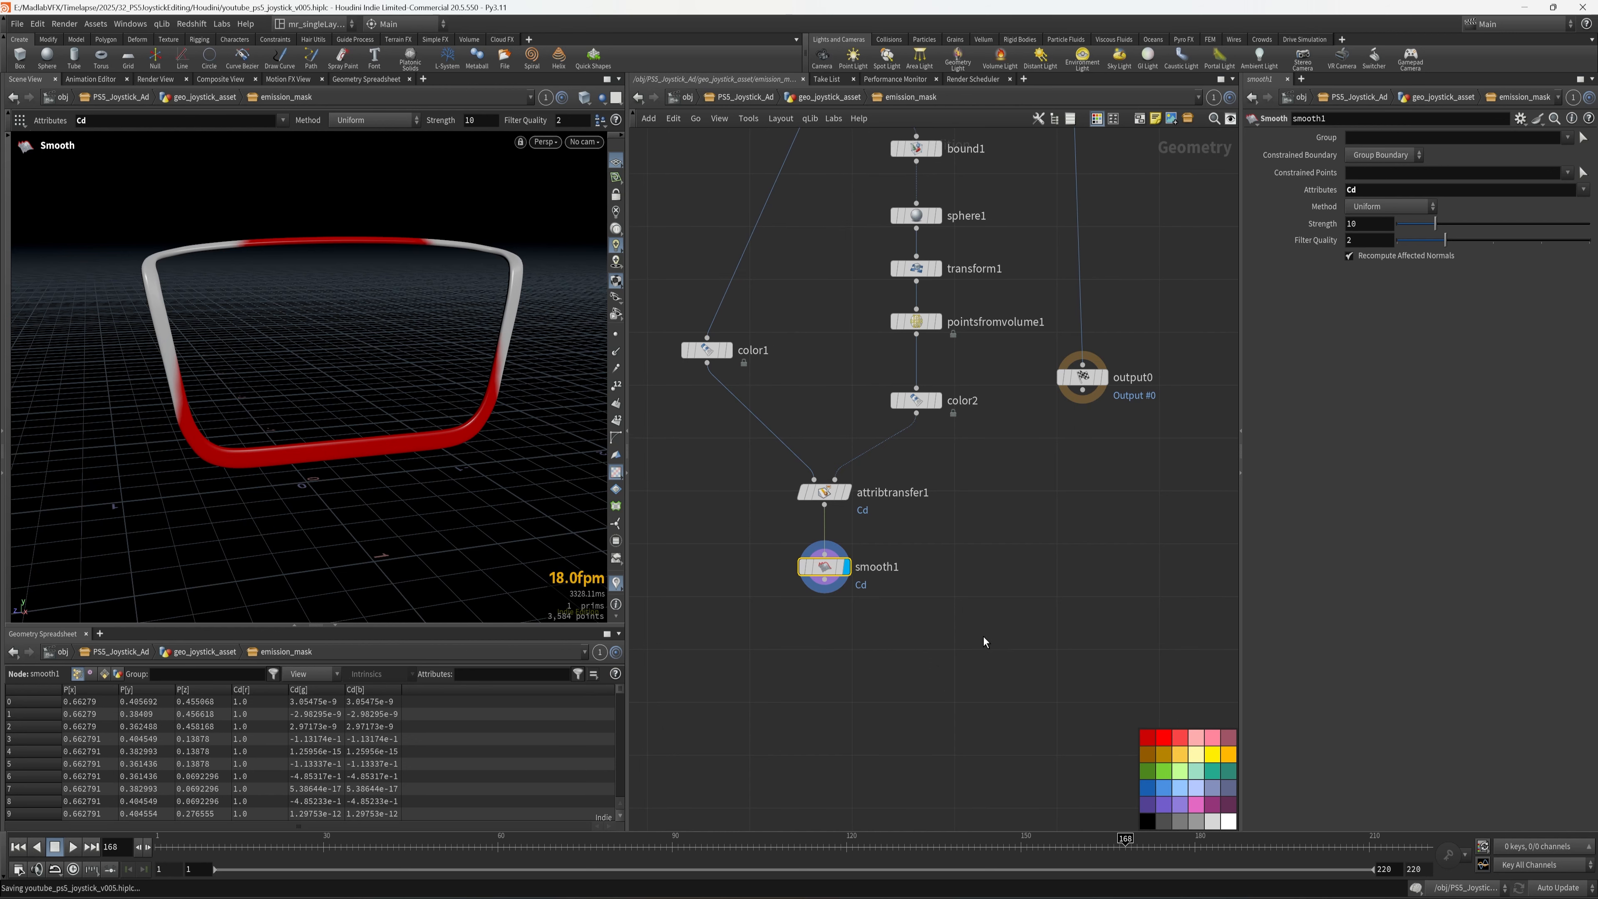
pyautogui.hotkey('ctrl', 's')
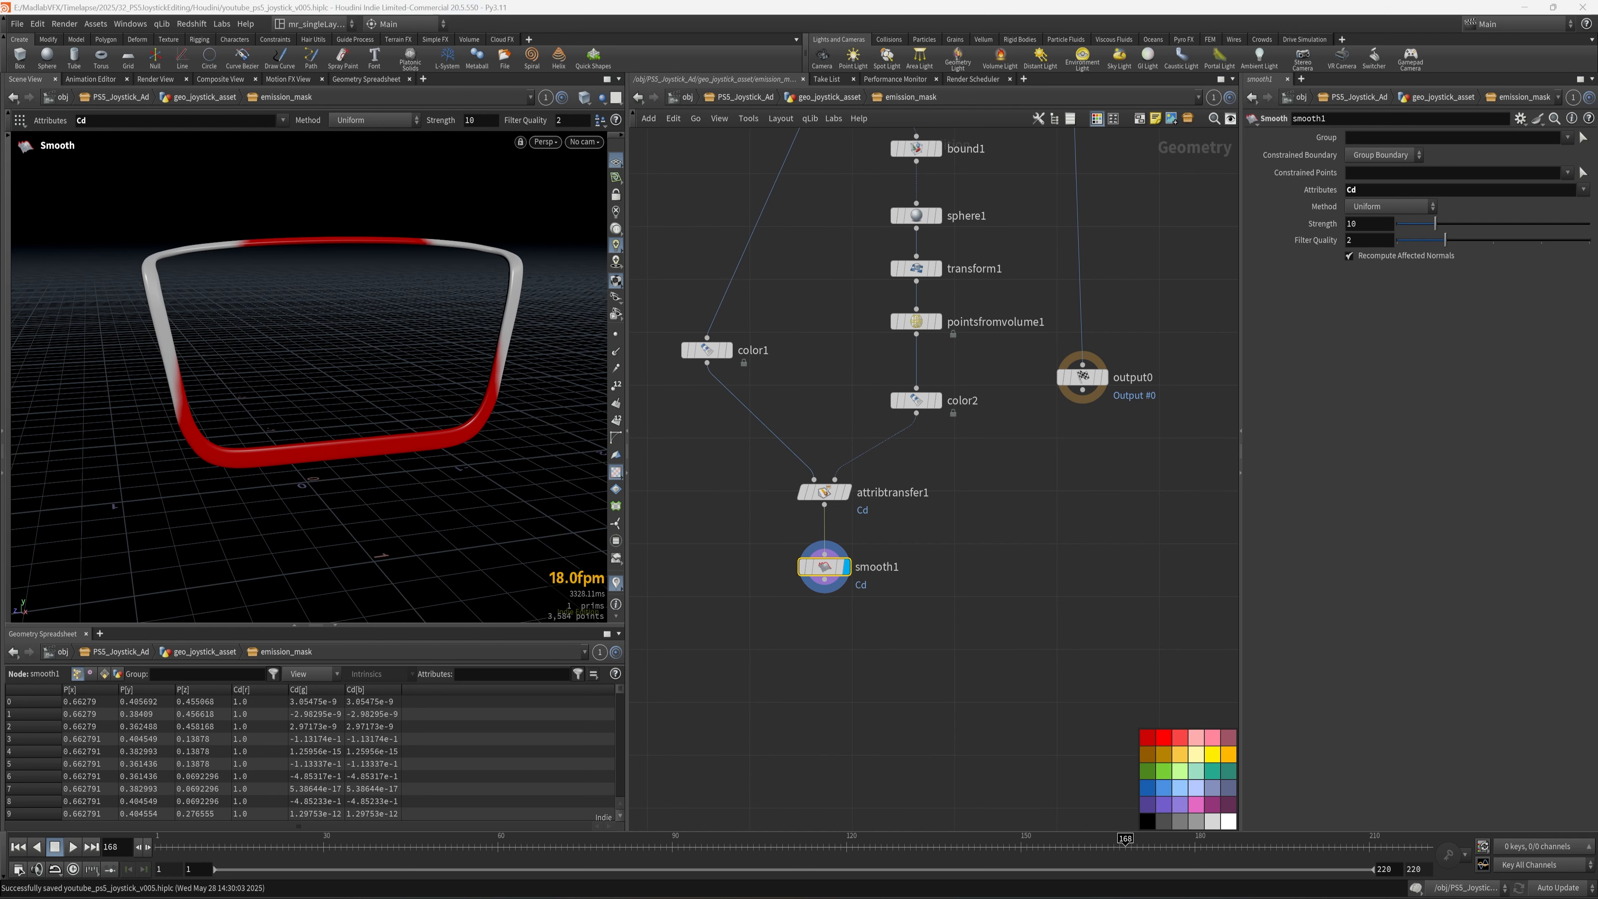
# Set the Smooth node's Strength to 100.
pyautogui.moveTo(1361, 226); pyautogui.dragTo(1331, 236)
pyautogui.write('100')
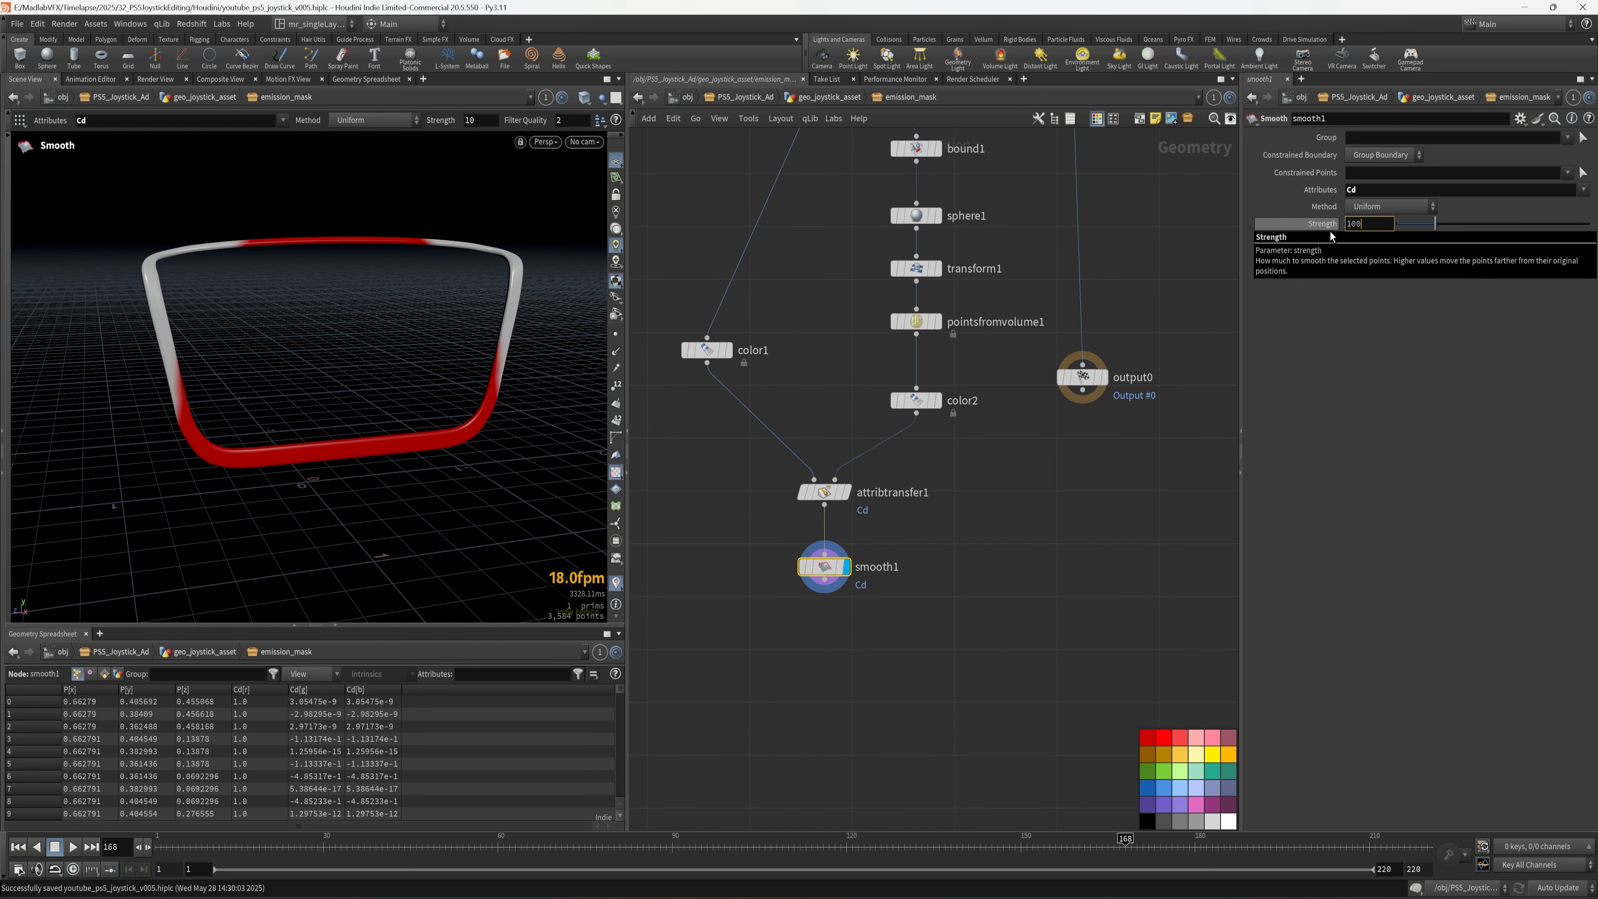
pyautogui.press('Return')
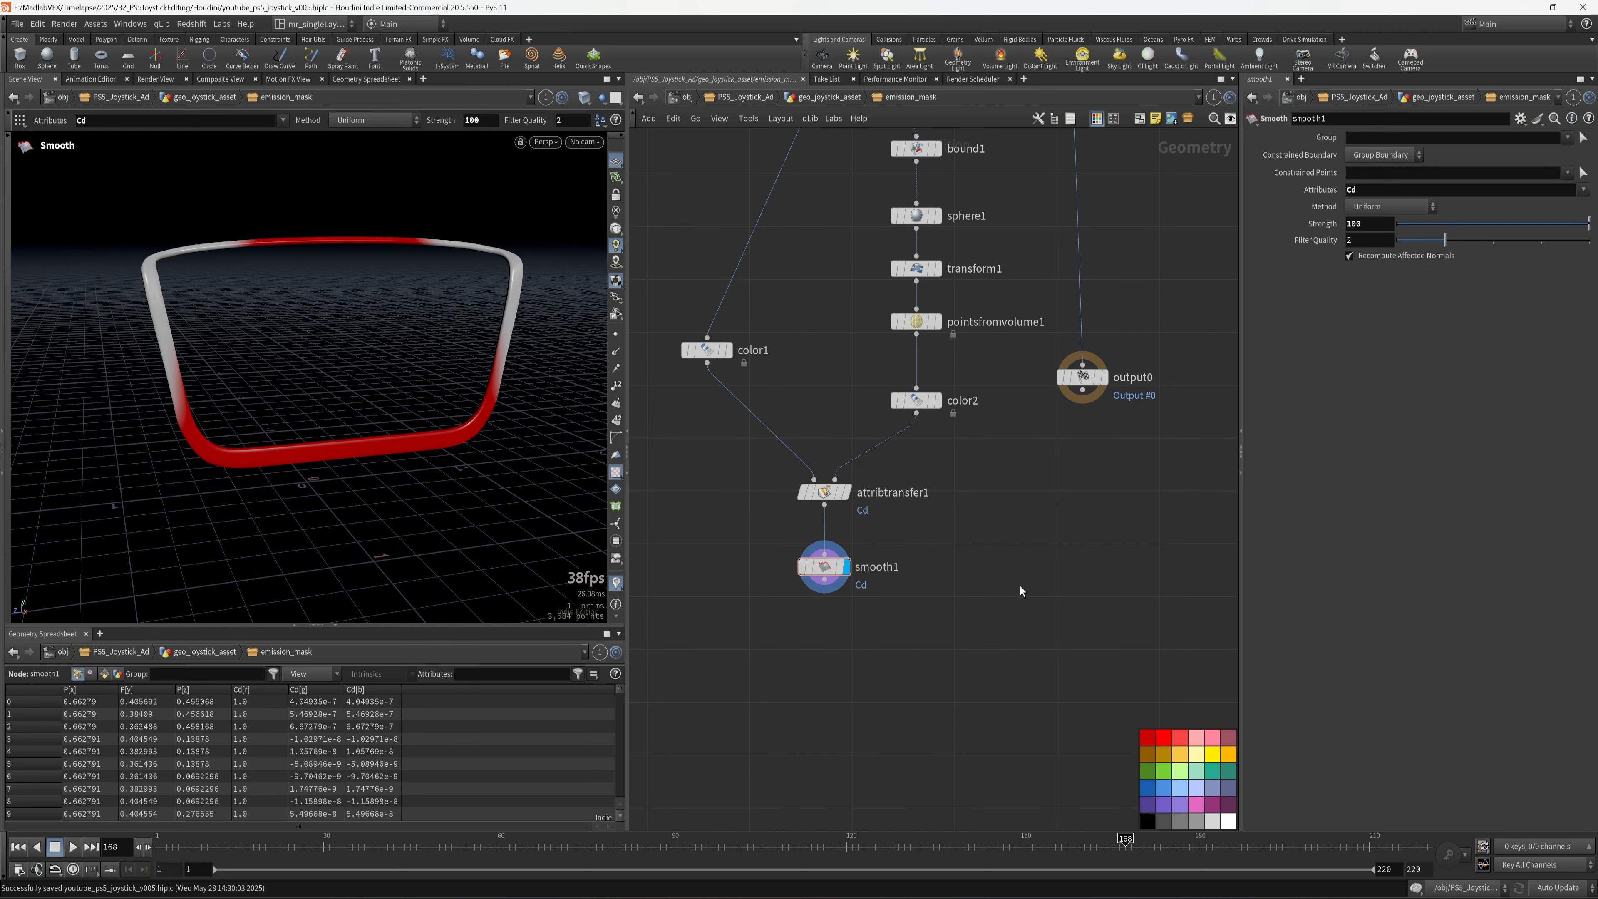